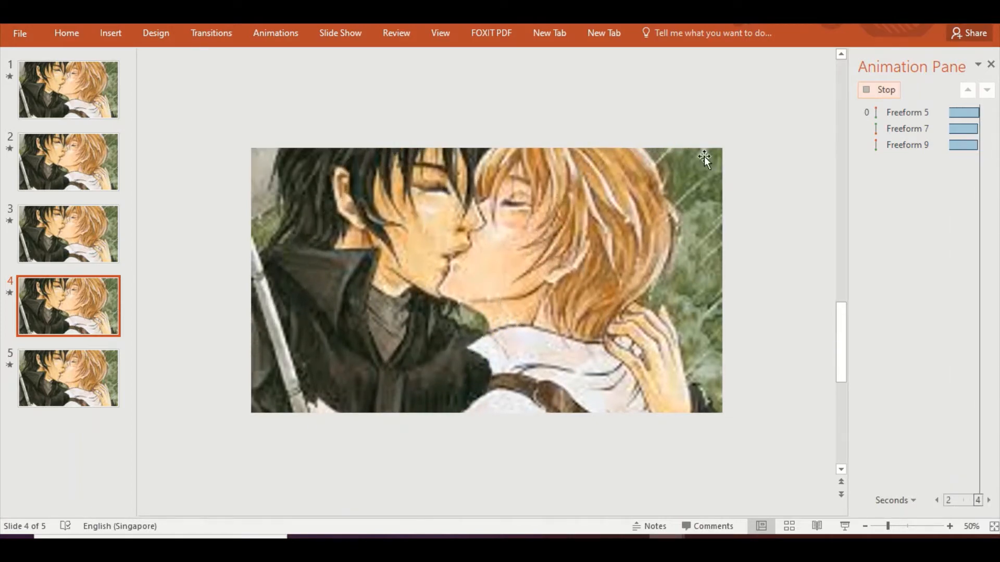
Add a new slide with the Blank layout after slide 5.
scroll(705, 156, "down", 1)
left_click(904, 95)
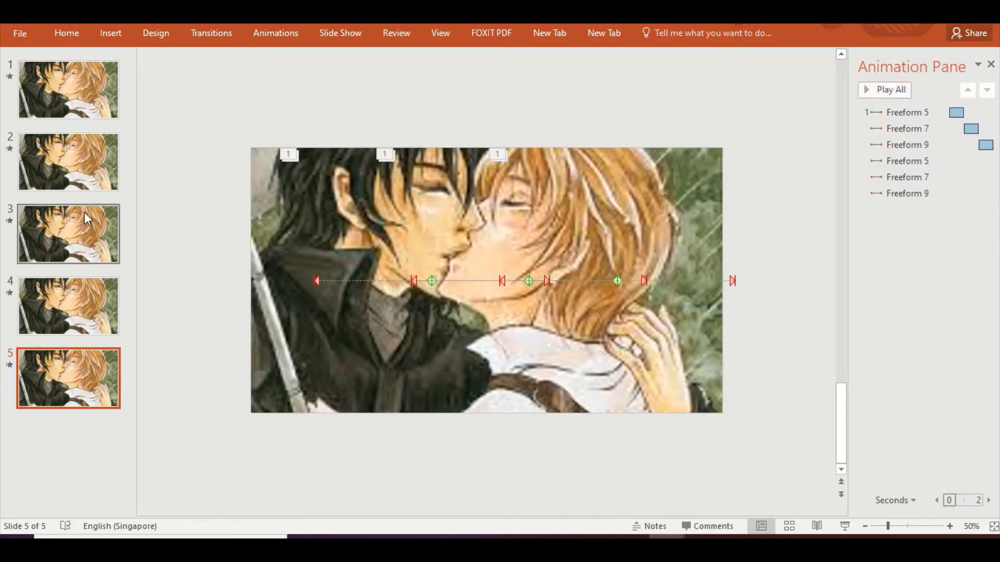
left_click(113, 34)
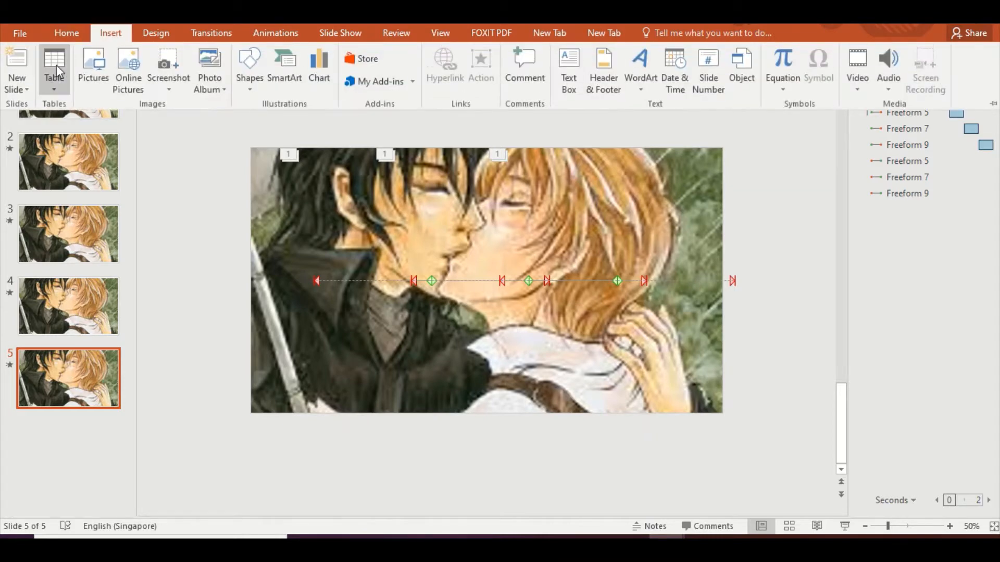
left_click(23, 89)
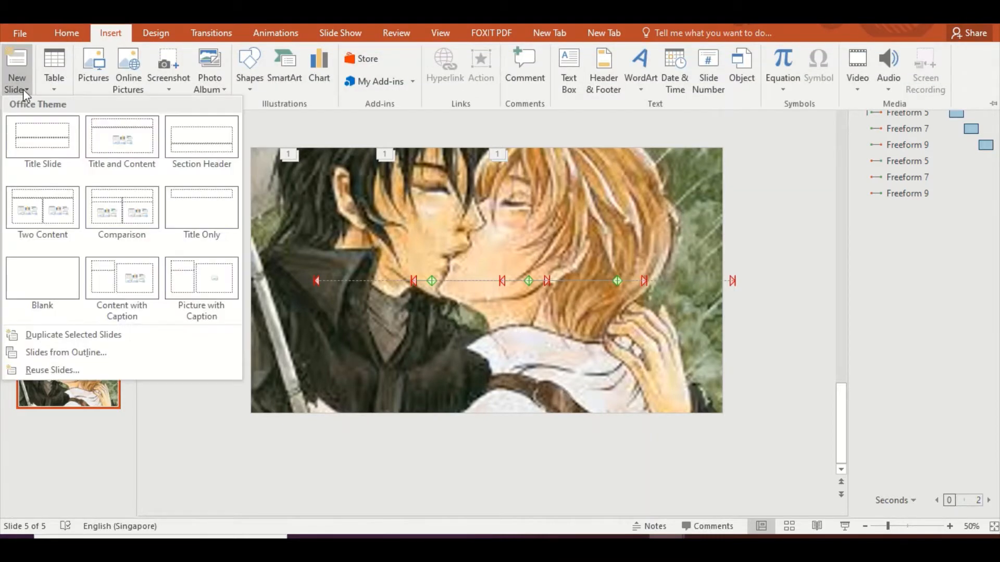
left_click(73, 277)
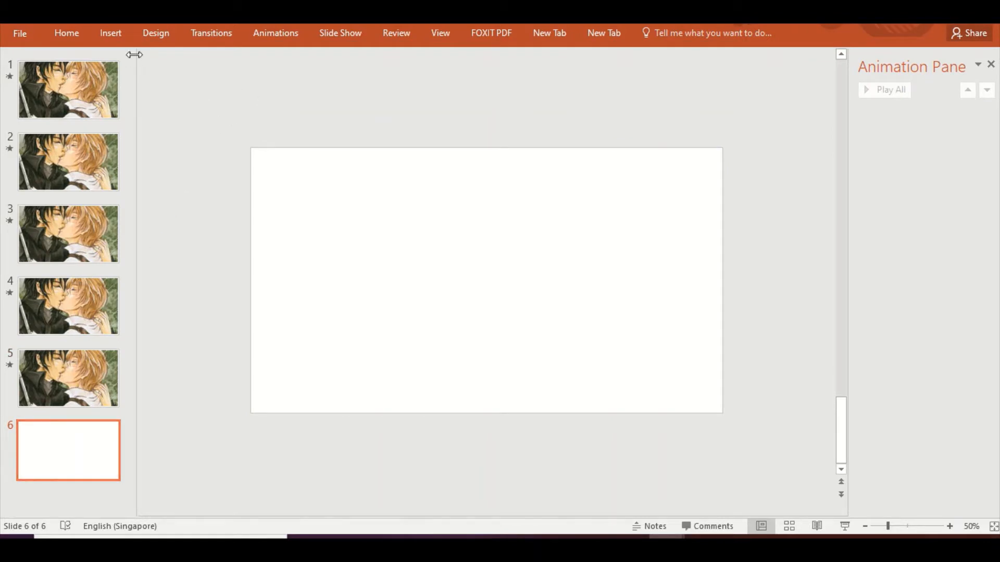
Draw a rectangle on the blank slide, align it with the slide's corner and resize it to cover the whole slide.
left_click(115, 32)
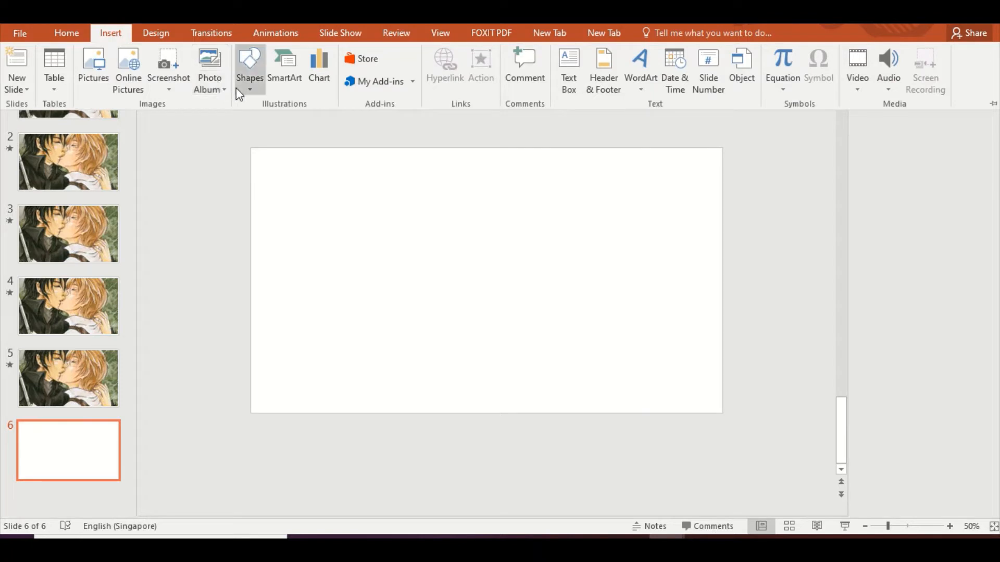
left_click(238, 89)
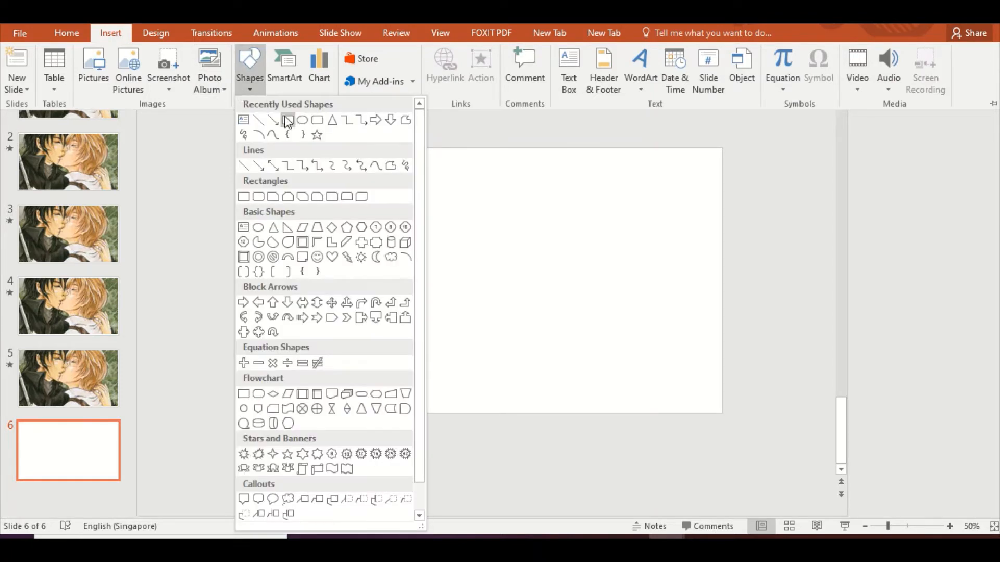
left_click(288, 121)
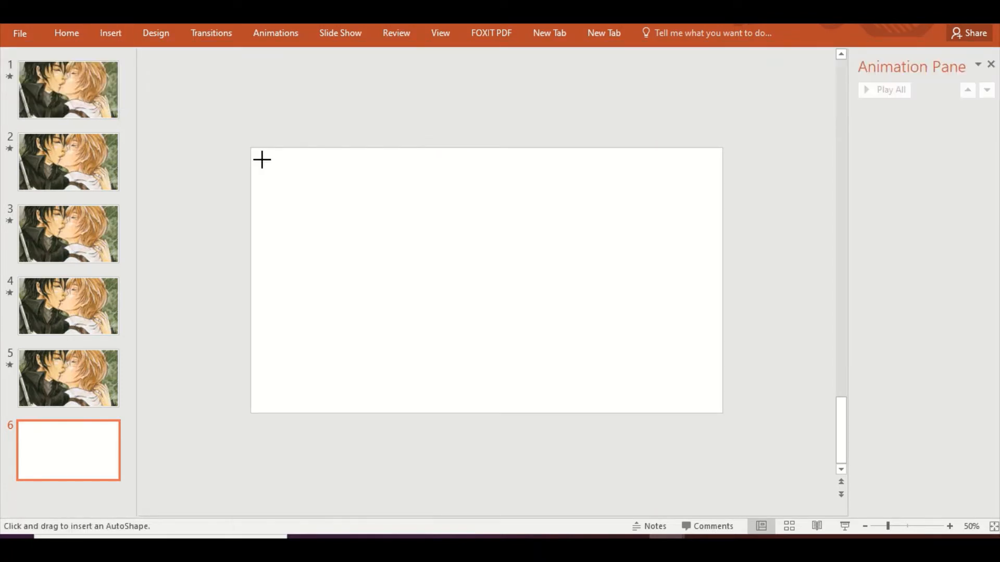
left_click_drag(261, 160, 690, 379)
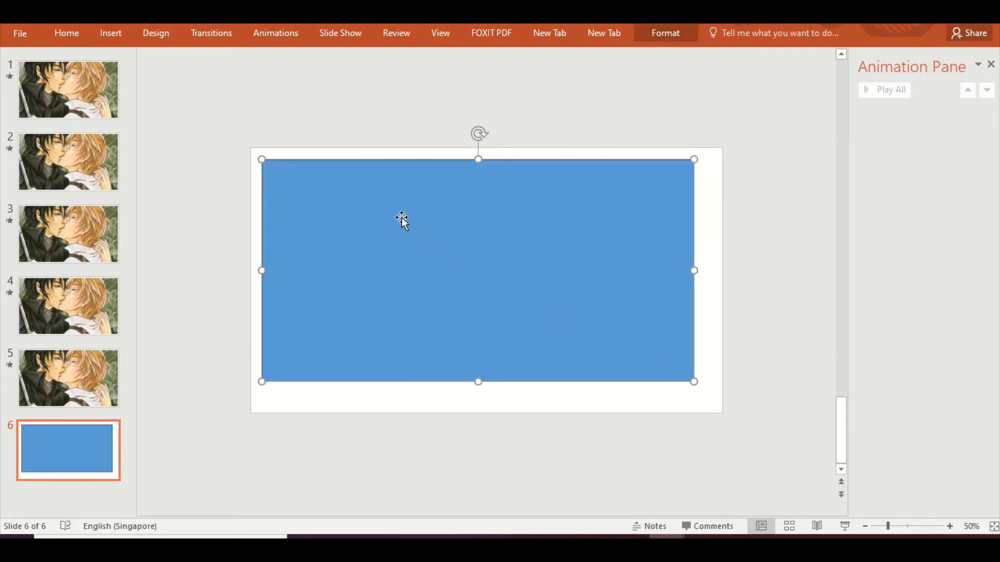
left_click(661, 368)
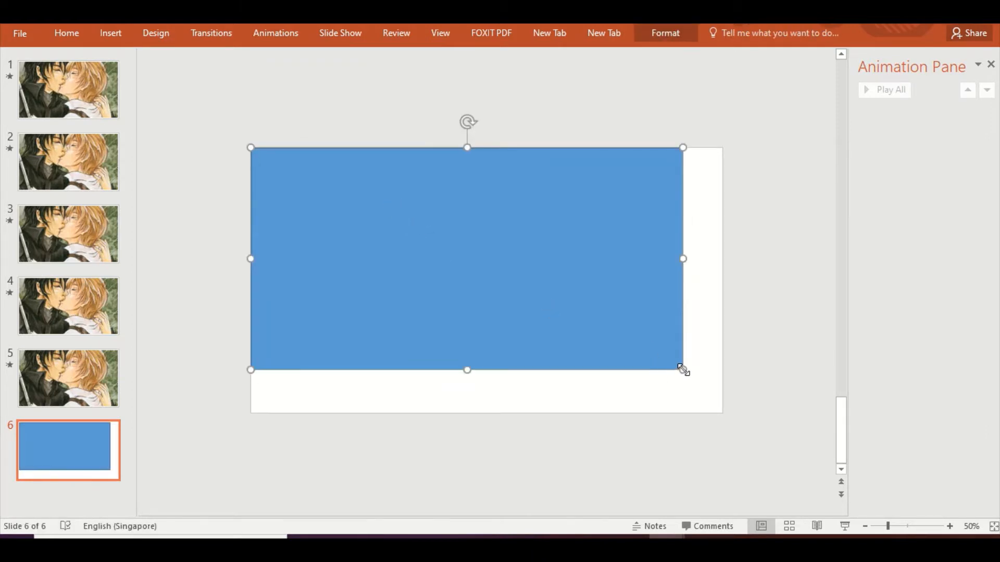
left_click_drag(690, 379, 723, 412)
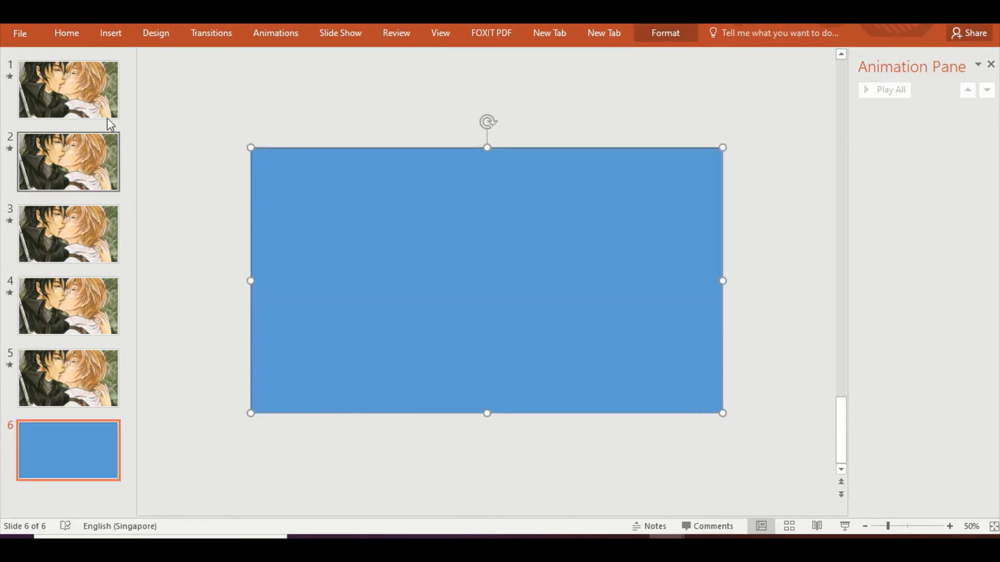
left_click(215, 81)
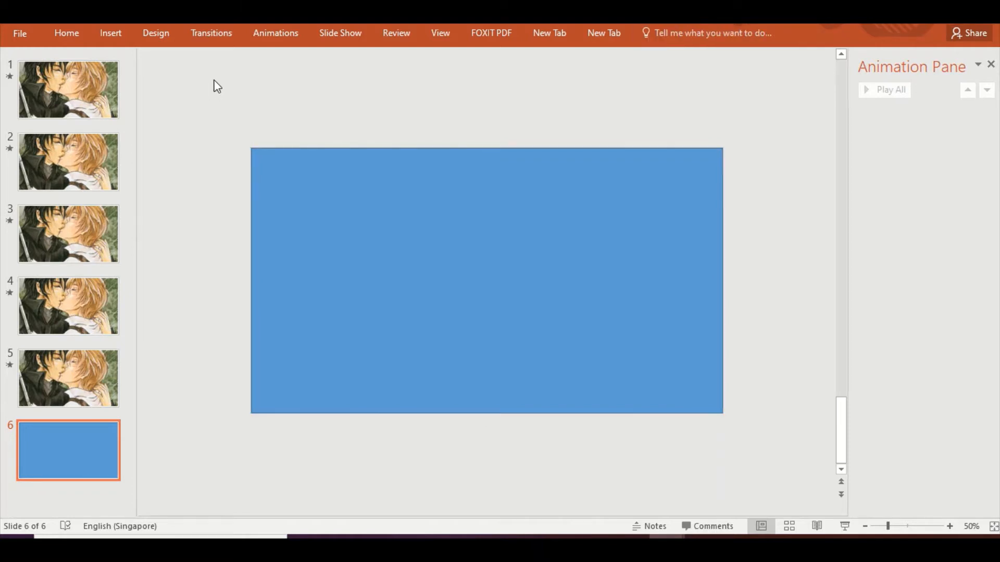
Draw a tall, narrow rectangle over the left part of the slide, extending beyond its upper and lower edges.
left_click(118, 36)
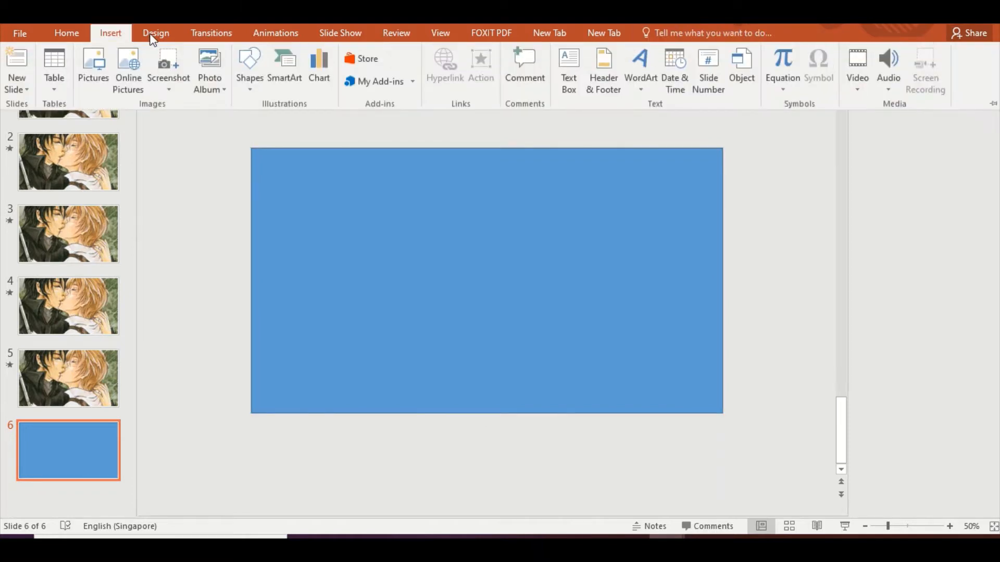
left_click(250, 85)
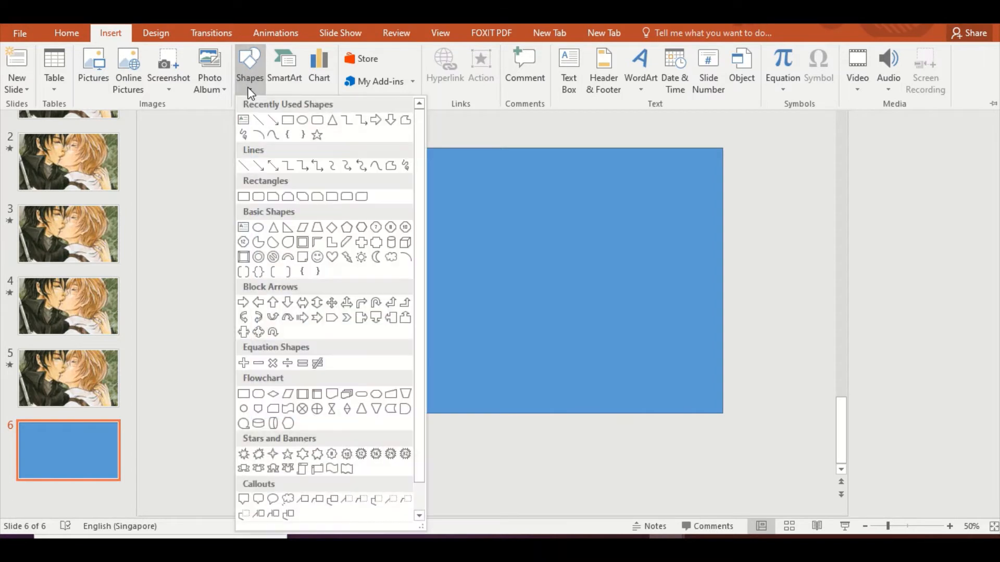
left_click(287, 120)
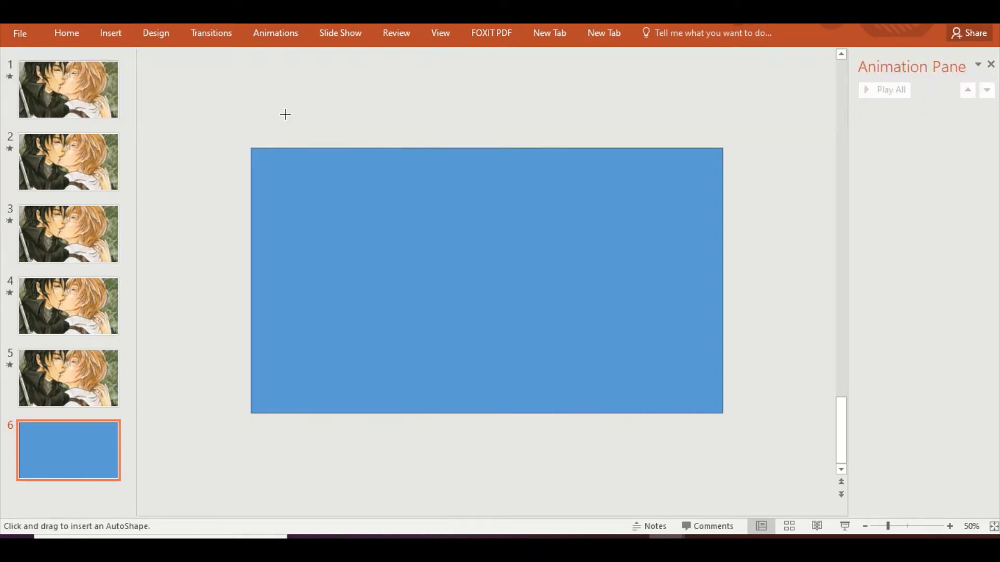
left_click_drag(282, 121, 384, 453)
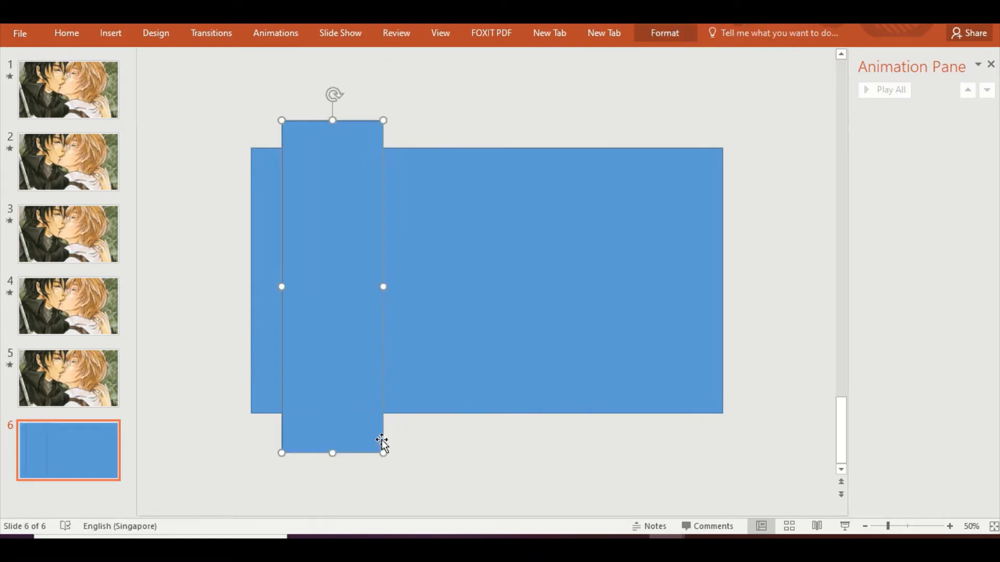
Make two copies of the narrow rectangle and place them level with the original across the middle and right of the slide.
key("ctrl+c")
left_click(459, 110)
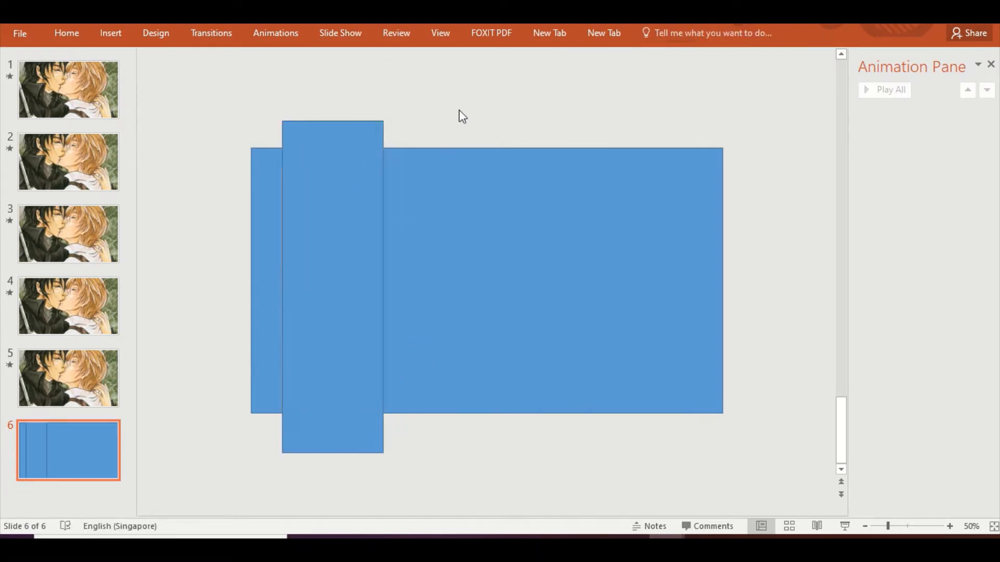
key("ctrl+v")
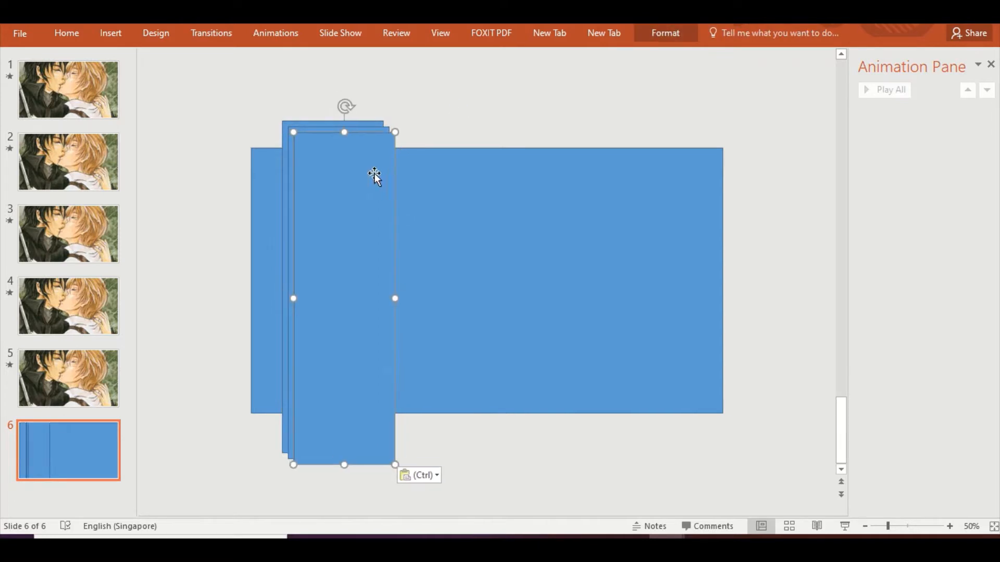
left_click_drag(374, 173, 645, 156)
left_click_drag(351, 201, 470, 190)
left_click_drag(605, 196, 579, 196)
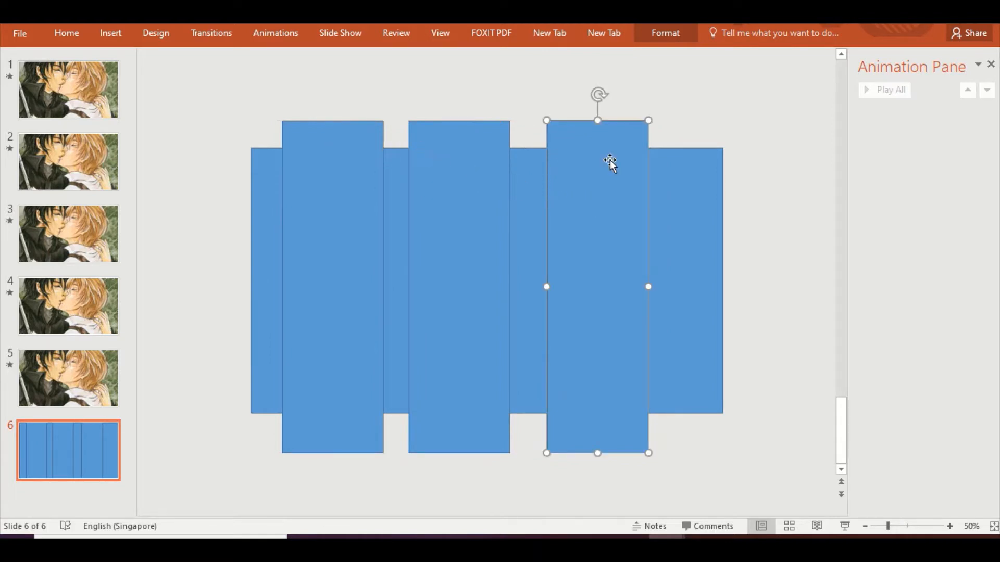
Rotate the three narrow strips together clockwise into a diagonal slant, and nudge the middle strip slightly right to even the gaps.
mouse_move(599, 94)
left_mouse_down()
mouse_move(626, 98)
mouse_move(600, 96)
left_mouse_up()
left_click(344, 190, "shift")
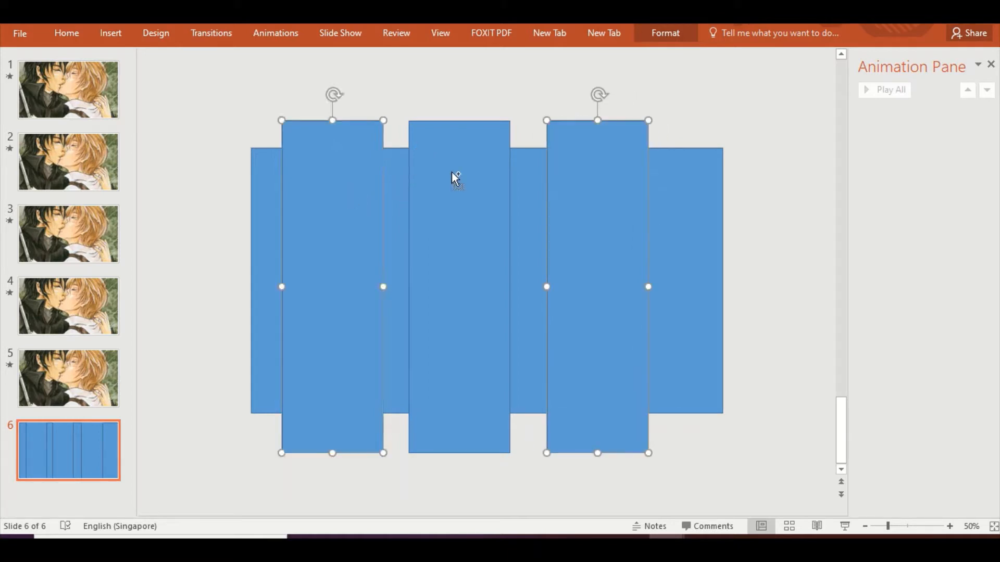
left_click(456, 178, "shift")
left_click(598, 140, "shift")
left_click(591, 158, "shift")
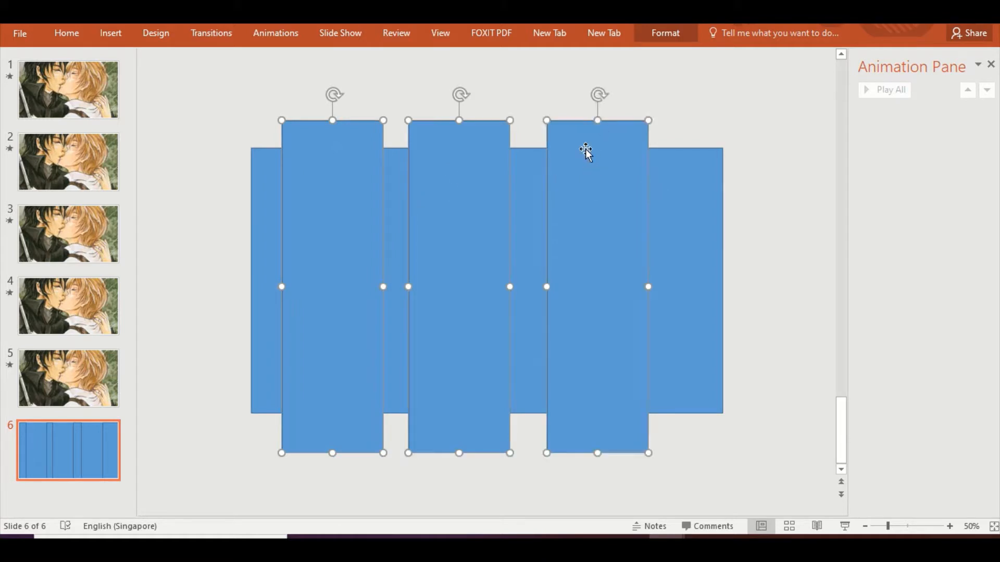
left_click_drag(598, 94, 683, 112)
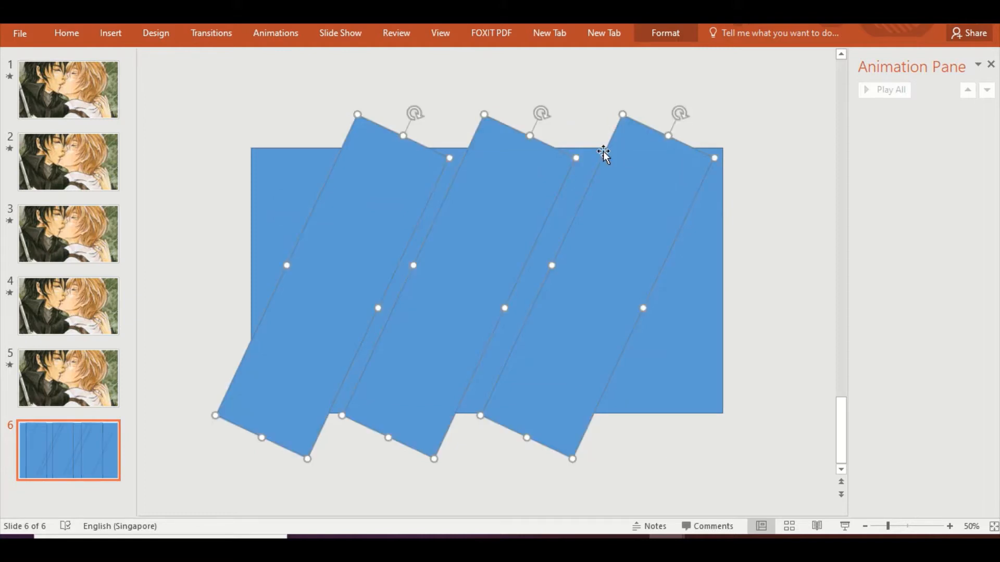
left_click(591, 85)
left_click_drag(505, 198, 507, 197)
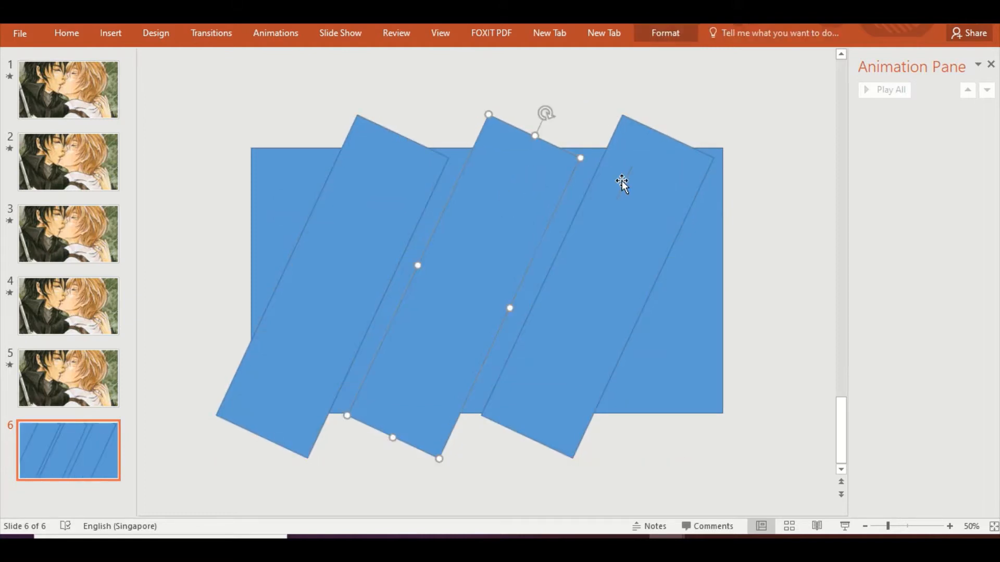
left_click(588, 72)
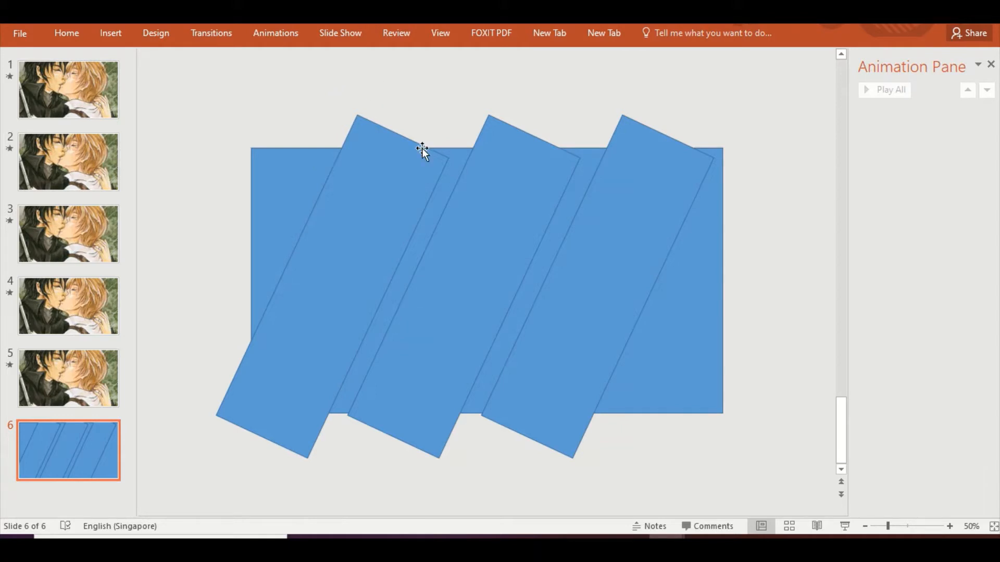
Give the left diagonal strip a solid green theme fill.
left_click(378, 197)
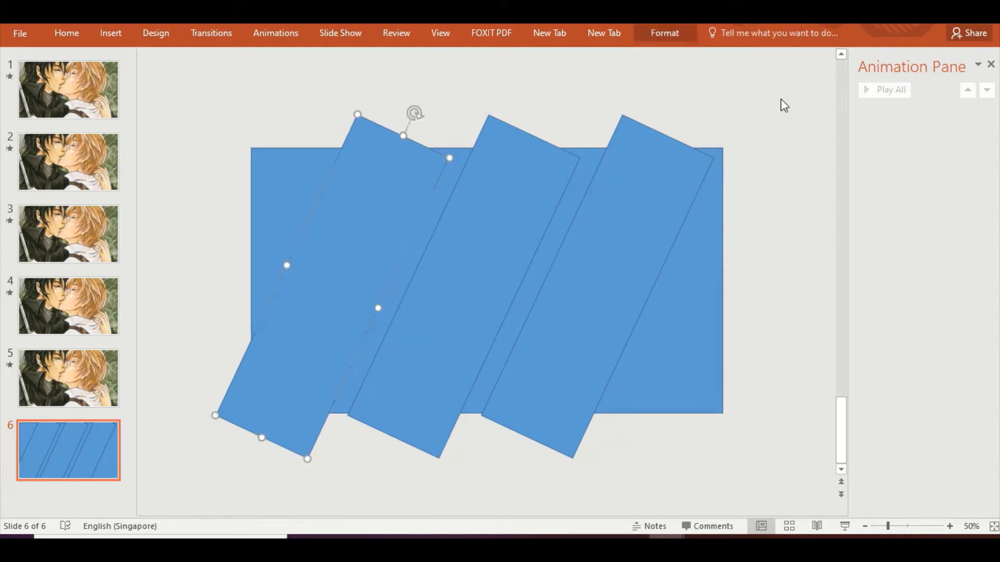
right_click(408, 201)
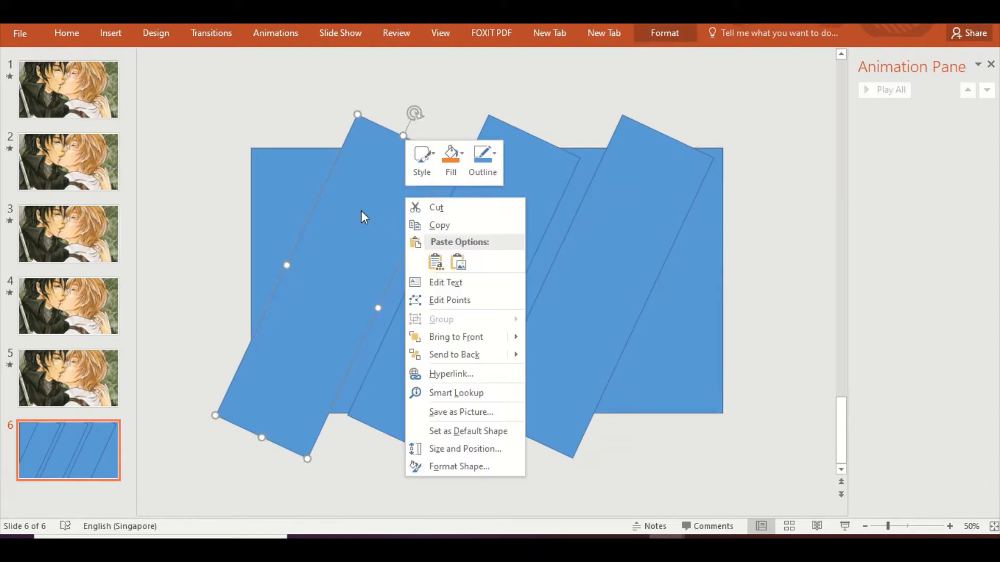
left_click(486, 472)
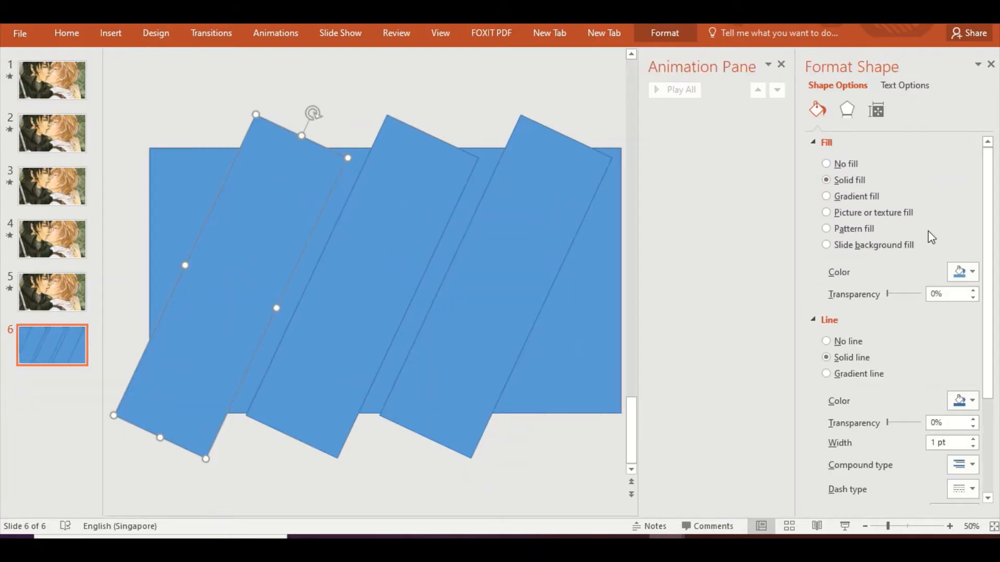
left_click(971, 272)
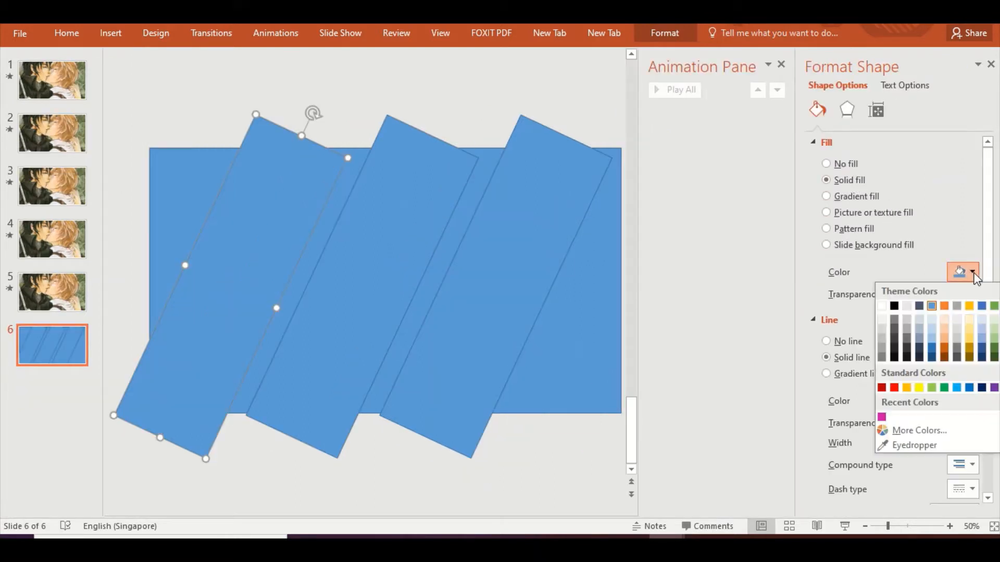
left_click(994, 307)
left_click(469, 110)
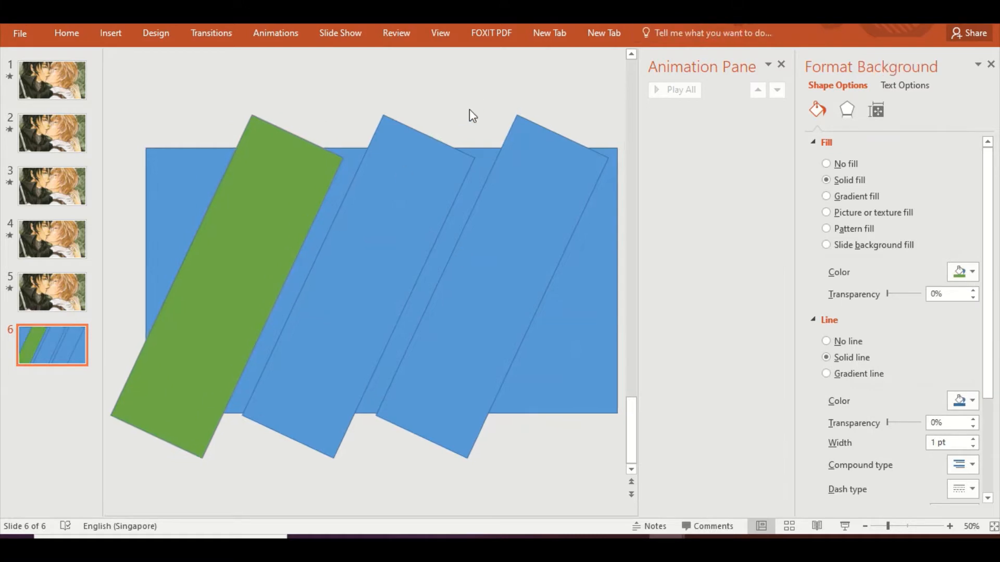
Change the middle diagonal strip's solid fill to the gold theme colour.
left_click(396, 181)
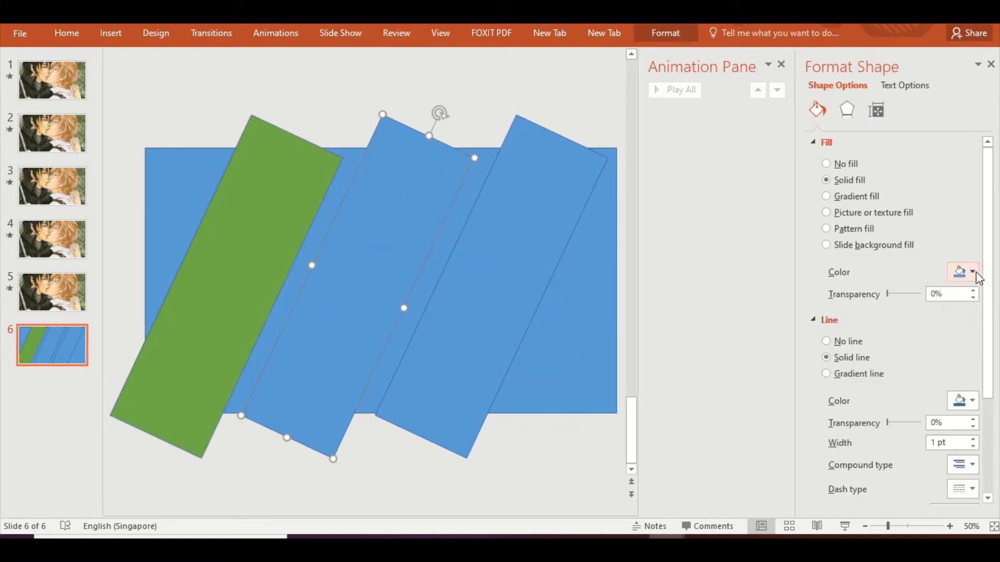
left_click(972, 272)
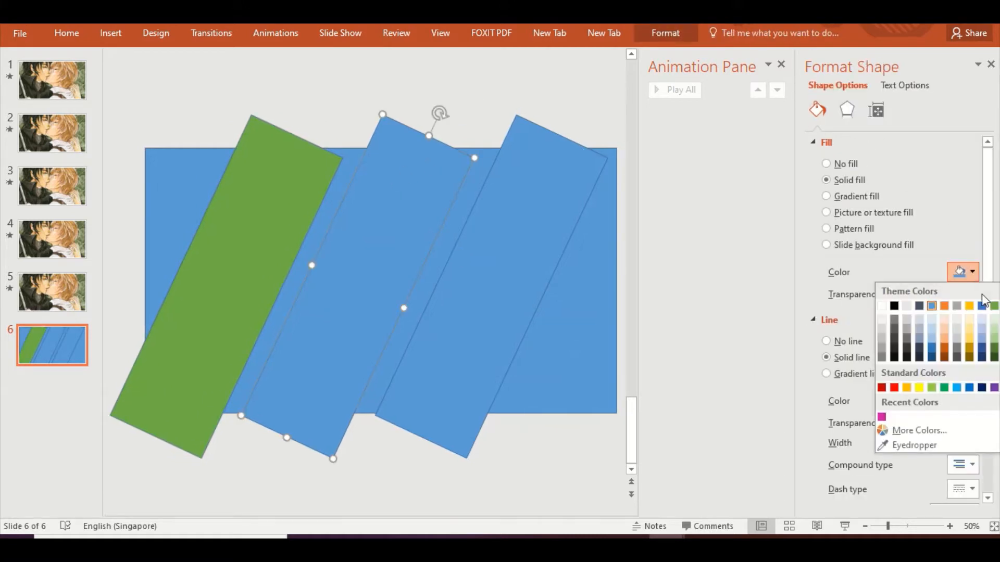
left_click(969, 306)
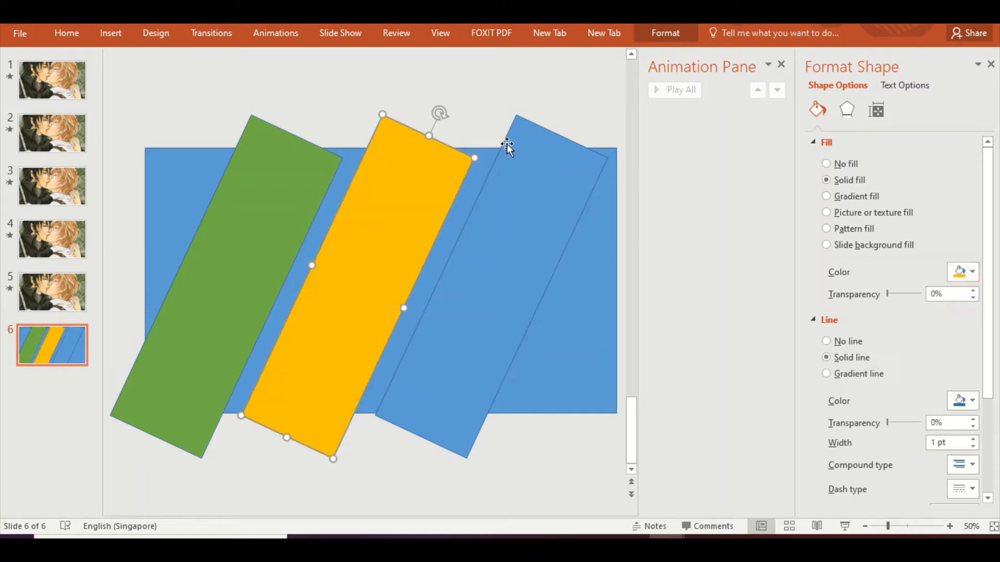
left_click(572, 79)
Fill the right diagonal strip with the orange theme colour and close the shape formatting settings.
left_click(545, 164)
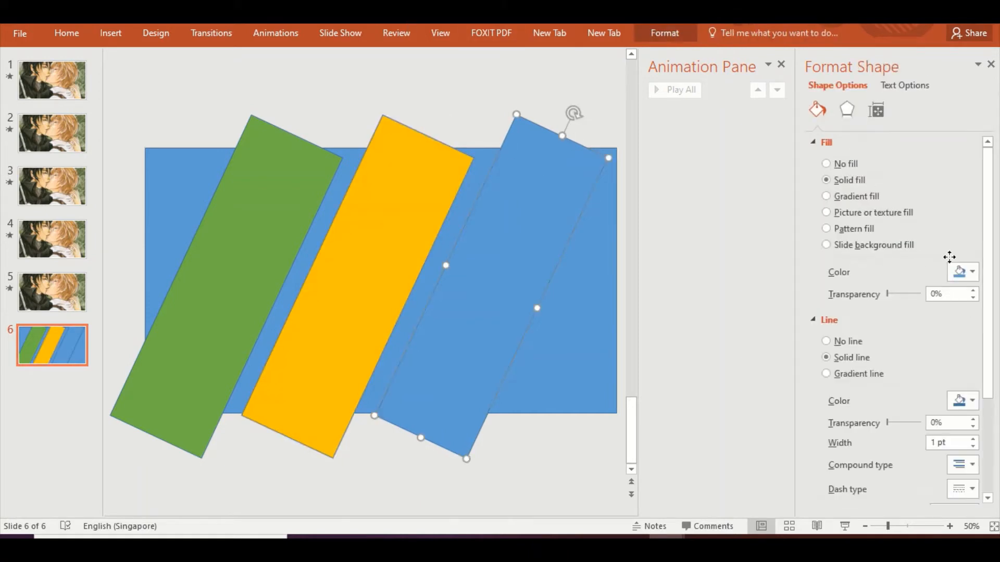
left_click(971, 272)
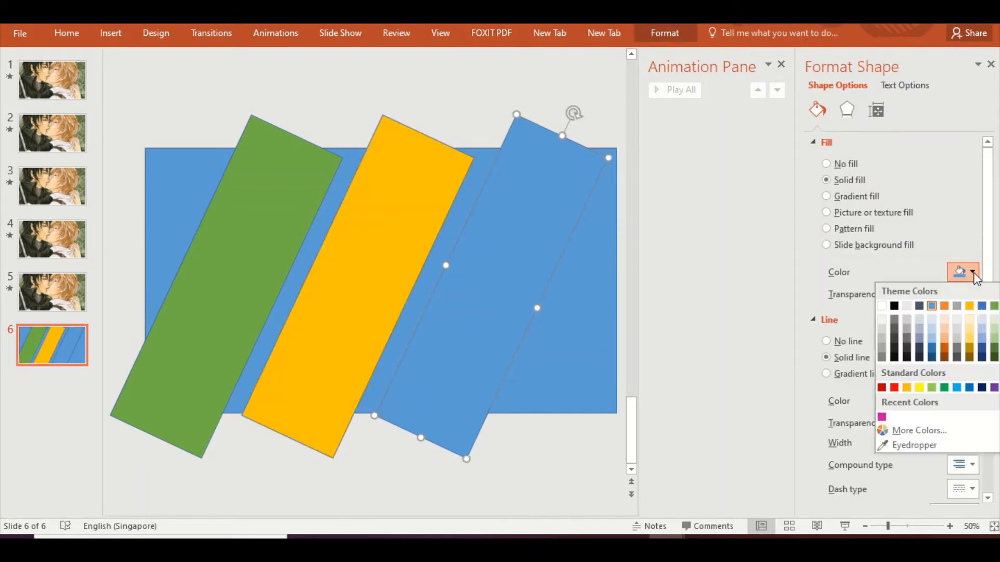
left_click(947, 306)
left_click(334, 91)
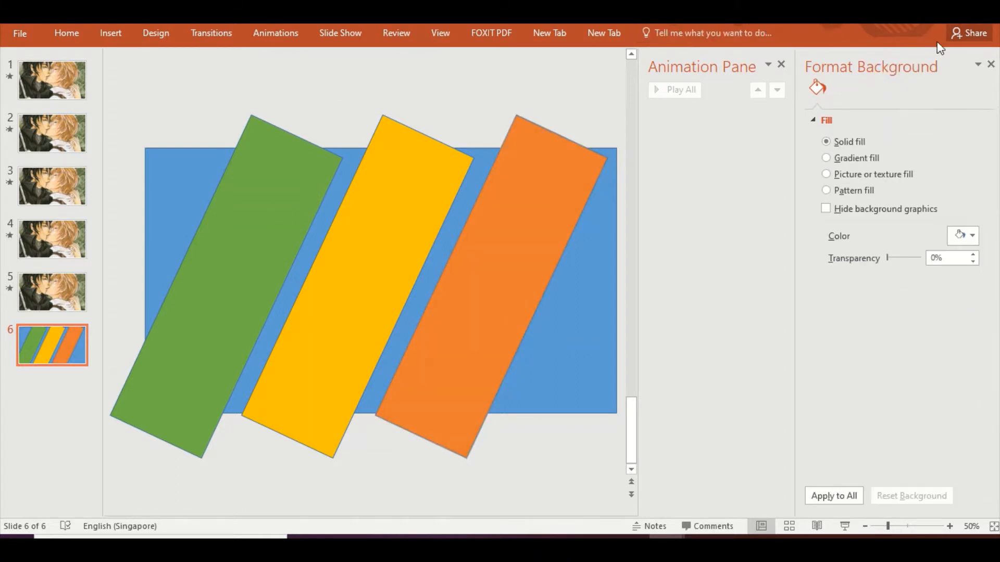
left_click(991, 64)
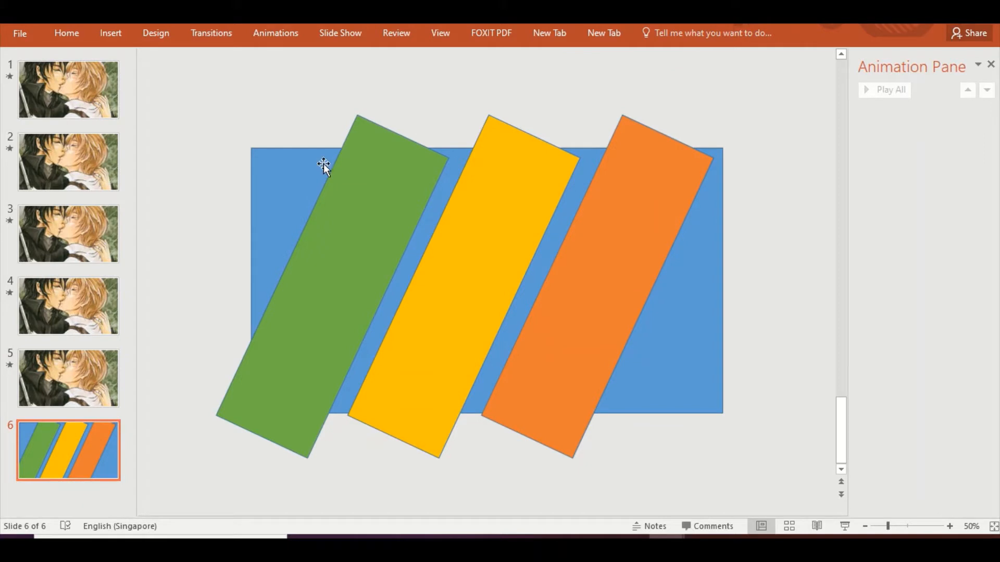
Copy the full-slide blue rectangle, and intersect the original with the green diagonal strip.
left_click(281, 179)
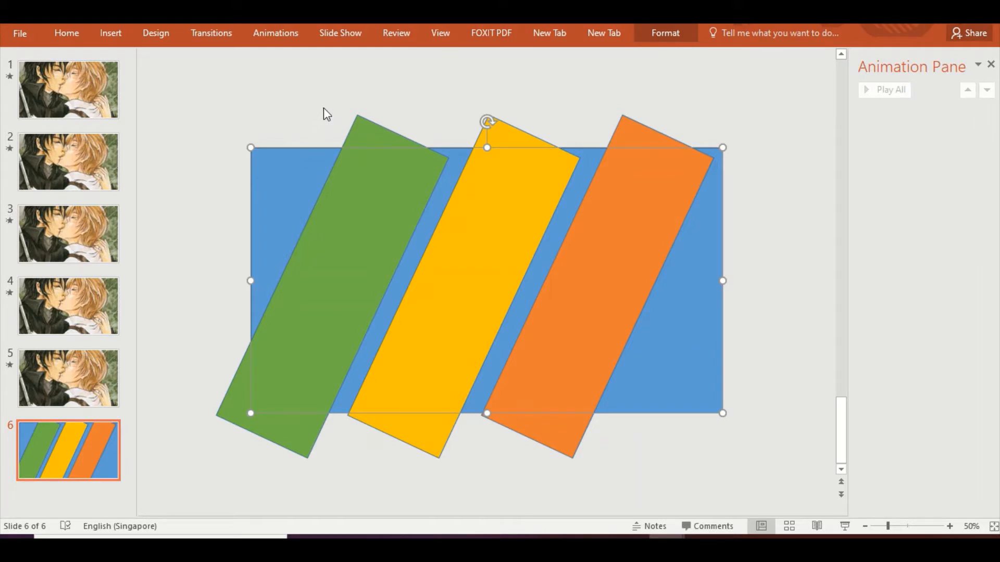
left_click(307, 83)
left_click(287, 172)
left_click(377, 192, "shift")
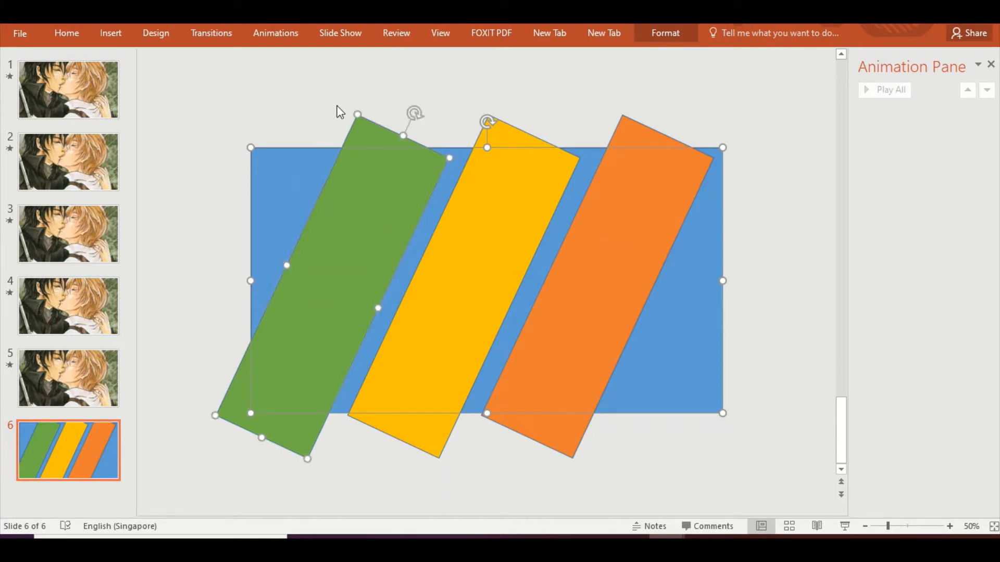
left_click(442, 32)
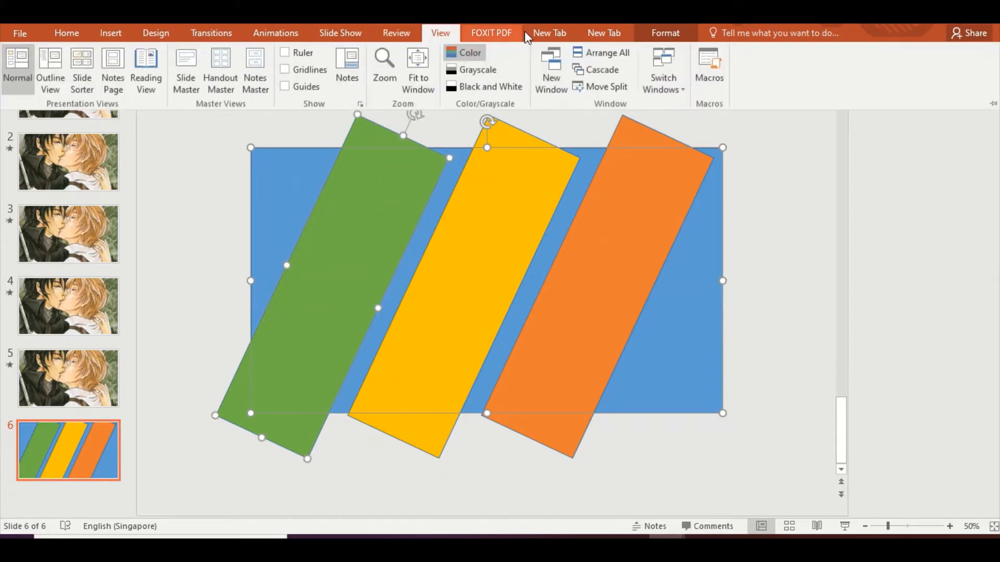
left_click(545, 32)
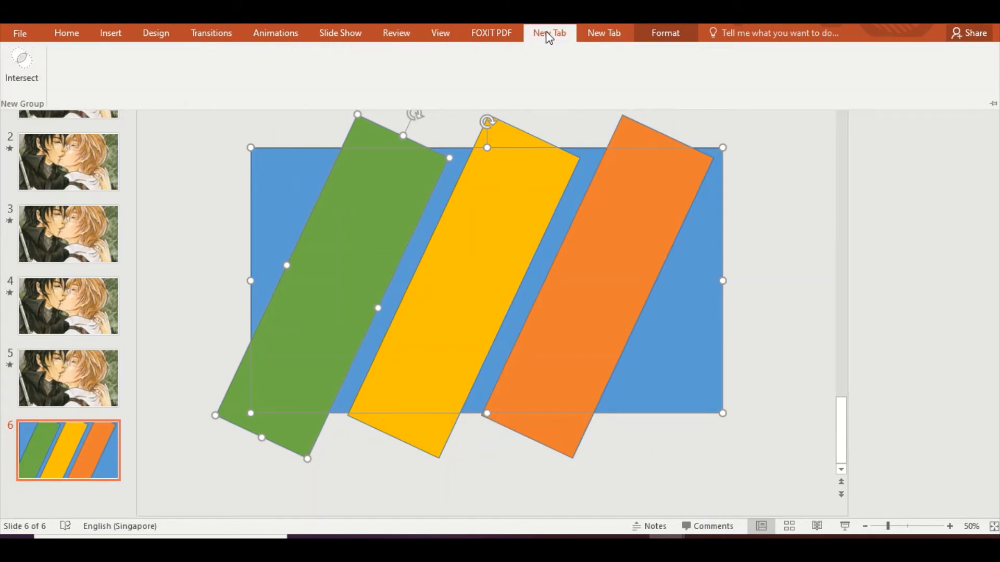
left_click(32, 79)
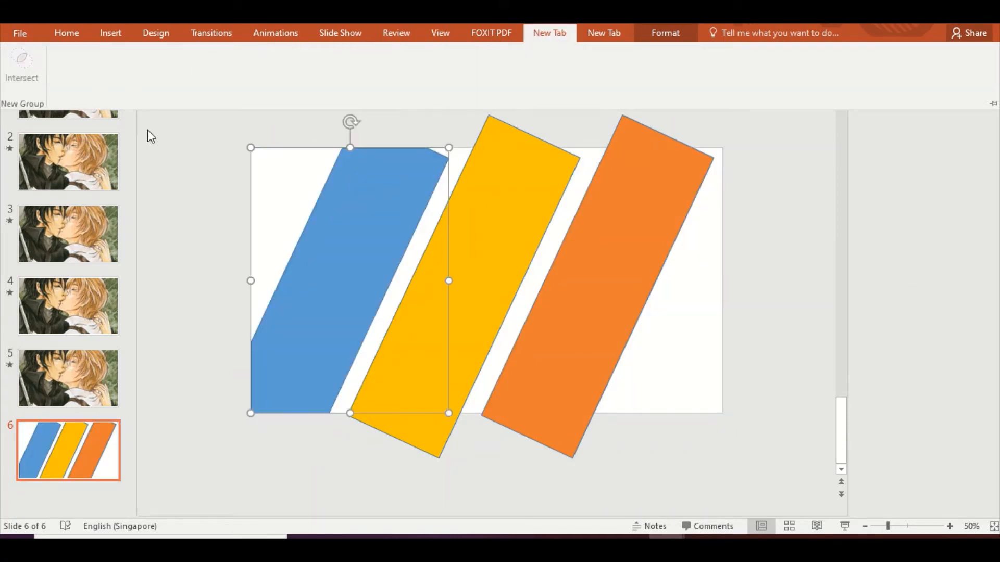
Paste a copy of the full-slide blue rectangle and intersect it with the gold diagonal strip.
key("alt+a")
key("c")
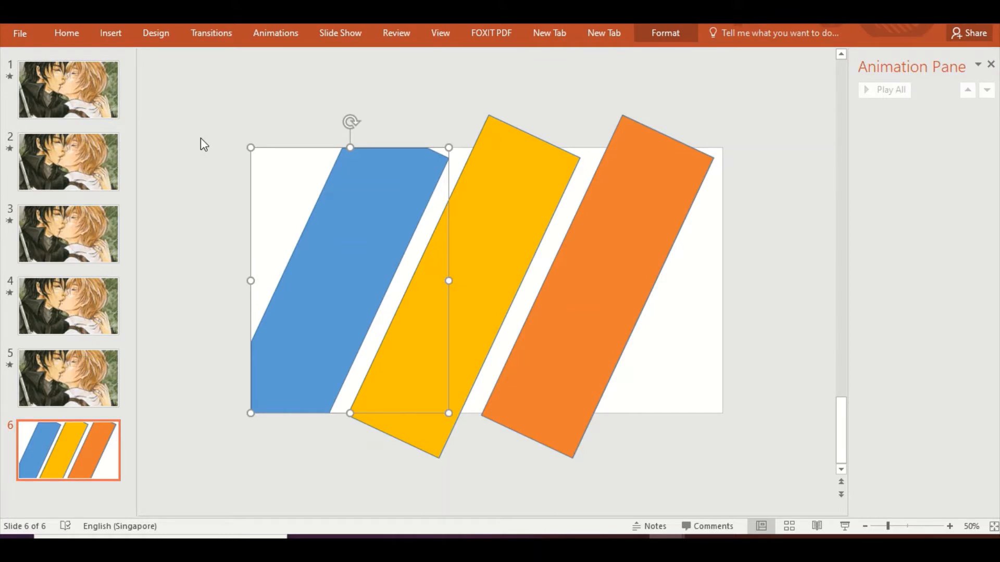
key("ctrl+v")
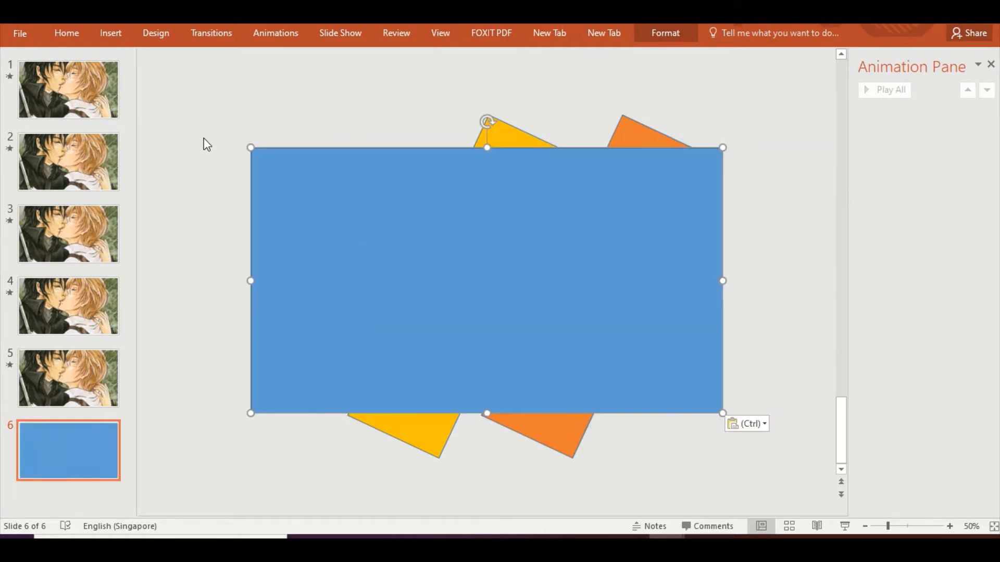
left_click(507, 133, "shift")
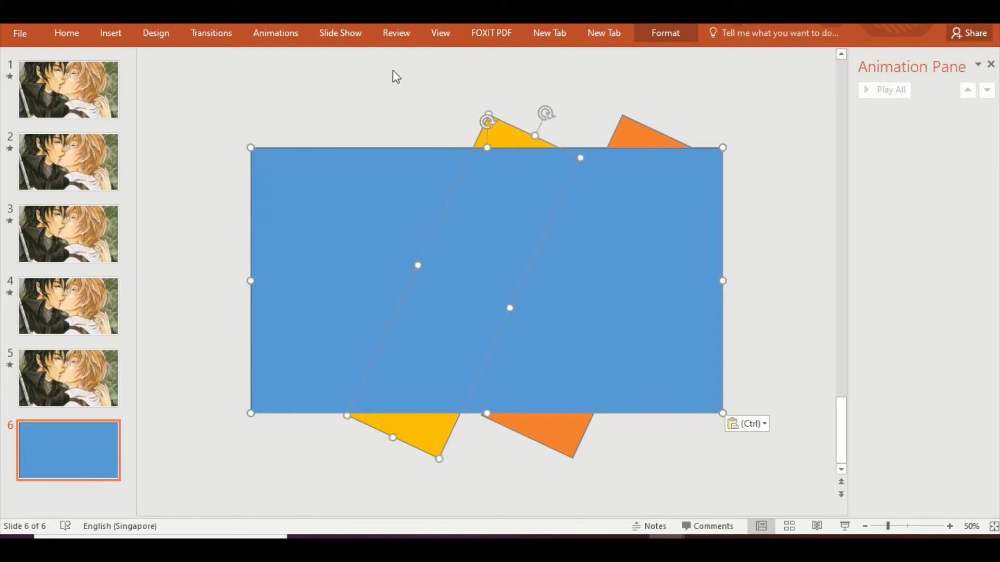
left_click(548, 34)
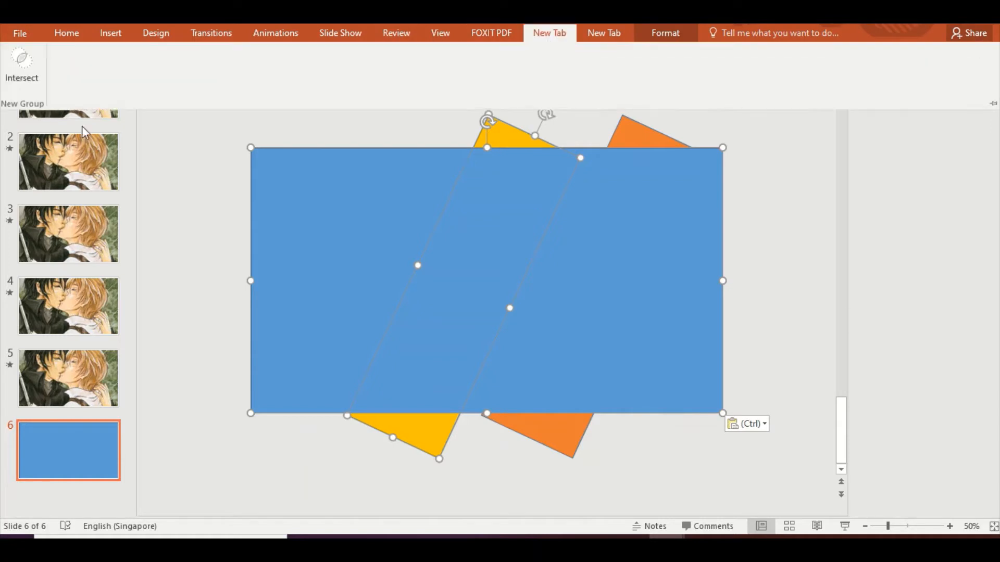
left_click(27, 72)
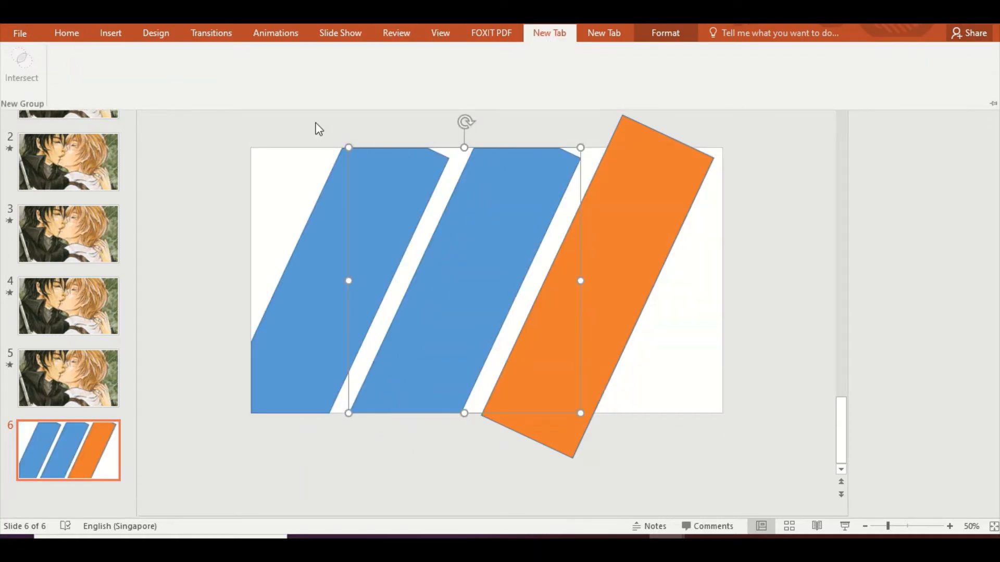
Paste another copy of the full-slide rectangle and intersect it with the orange diagonal strip.
key("ctrl+v")
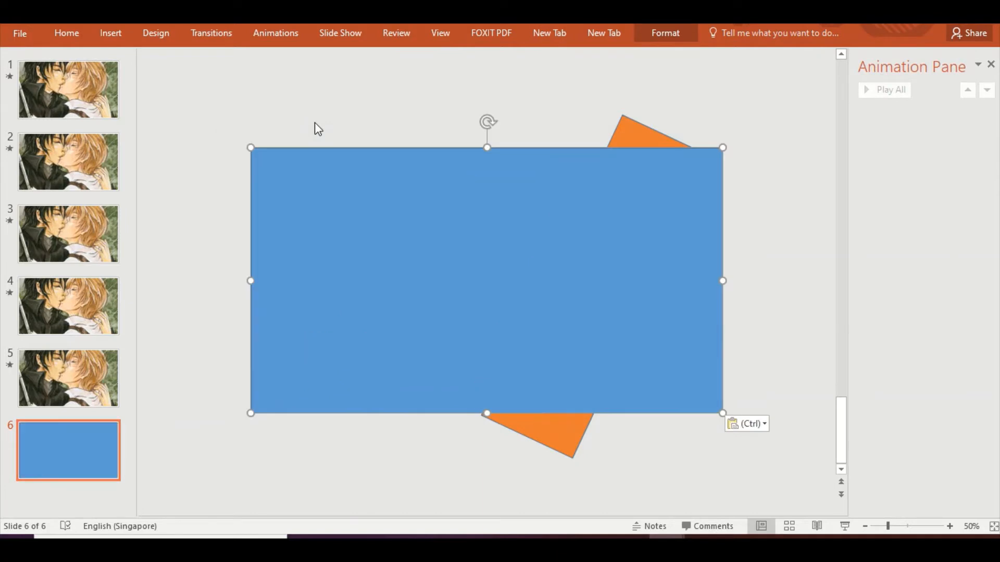
left_click(641, 139, "shift")
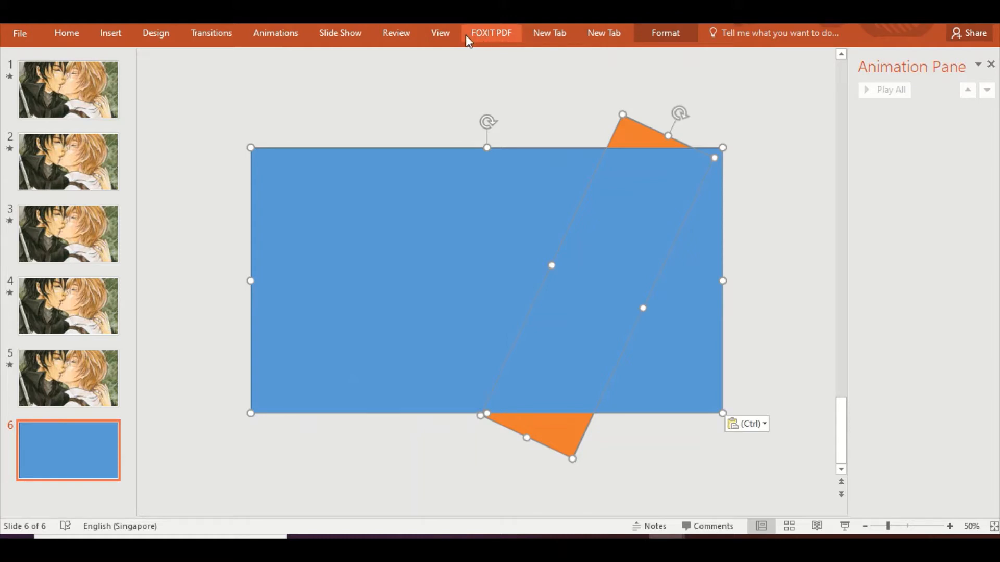
left_click(539, 34)
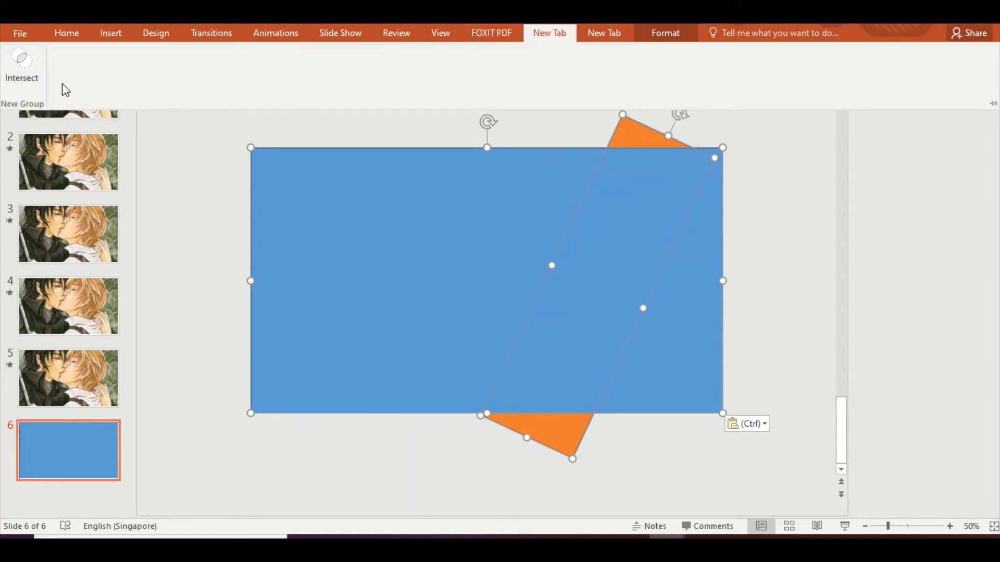
left_click(35, 69)
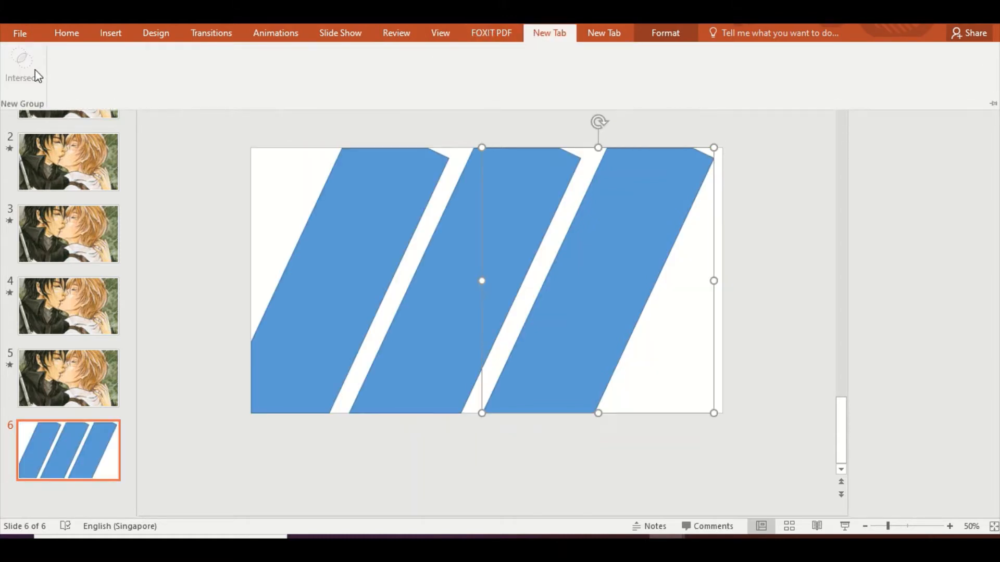
left_click(196, 206)
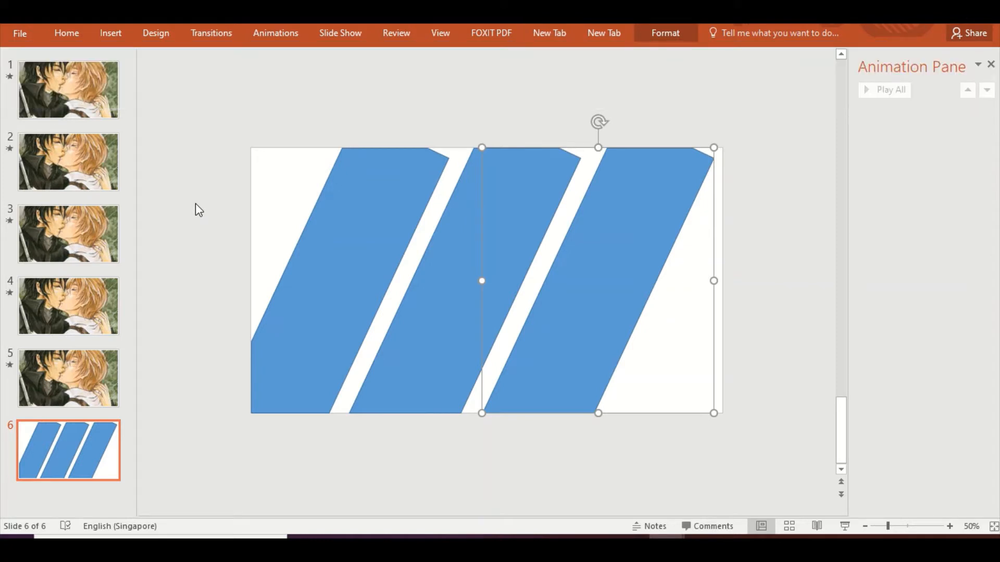
Paste one more full-slide blue rectangle and send it to the back, behind the three trimmed strips.
key("ctrl+v")
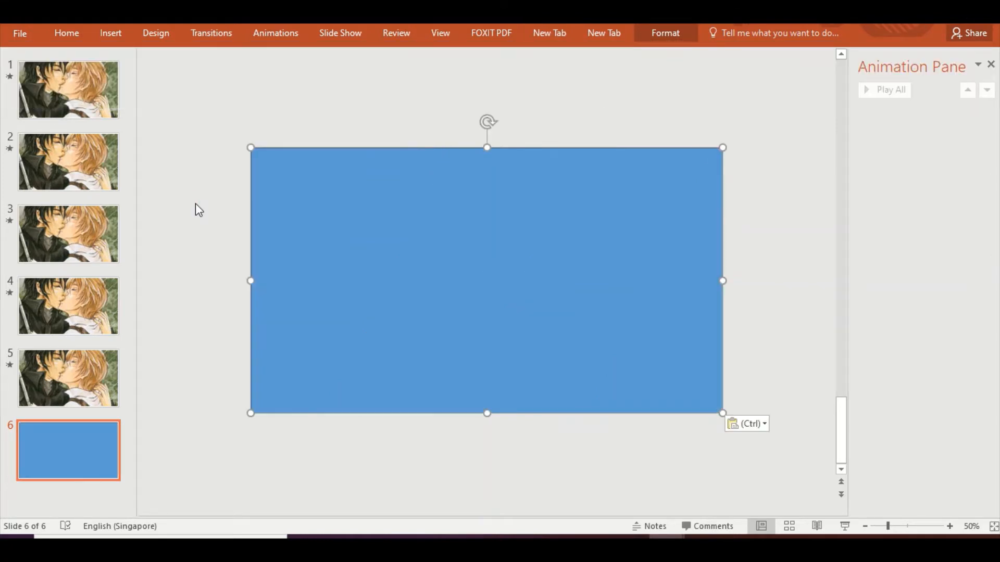
right_click(494, 213)
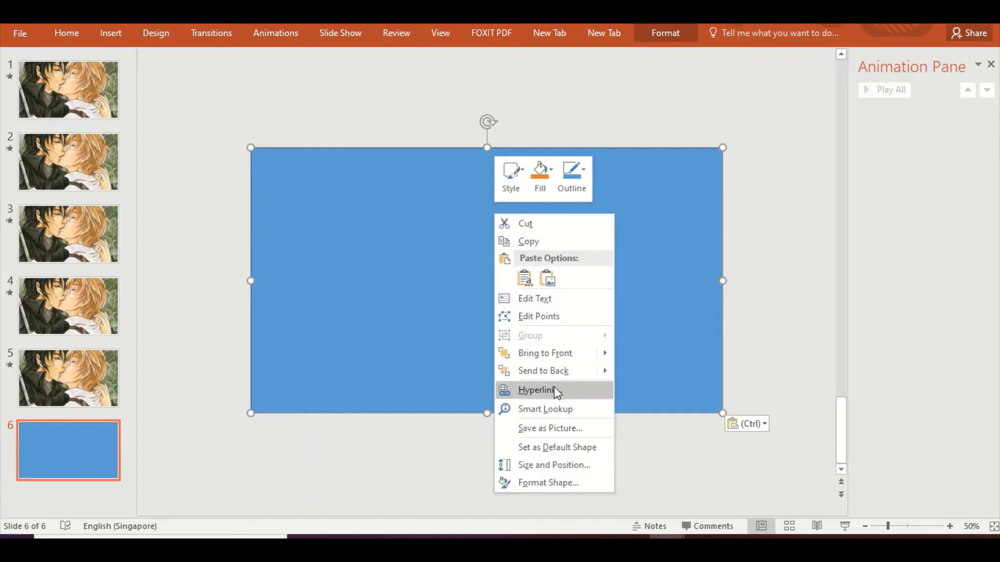
mouse_move(576, 379)
left_click(701, 370)
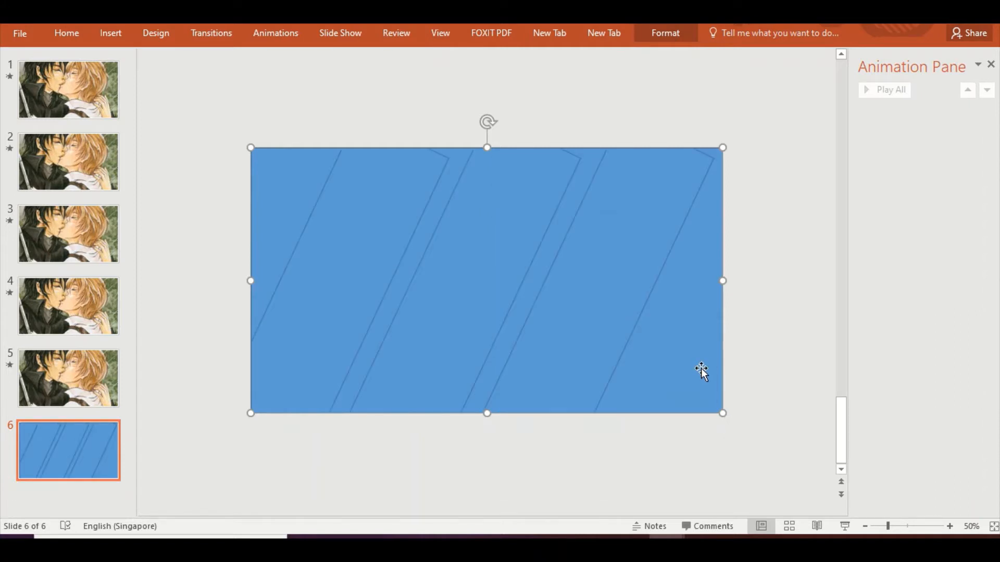
left_click(786, 221)
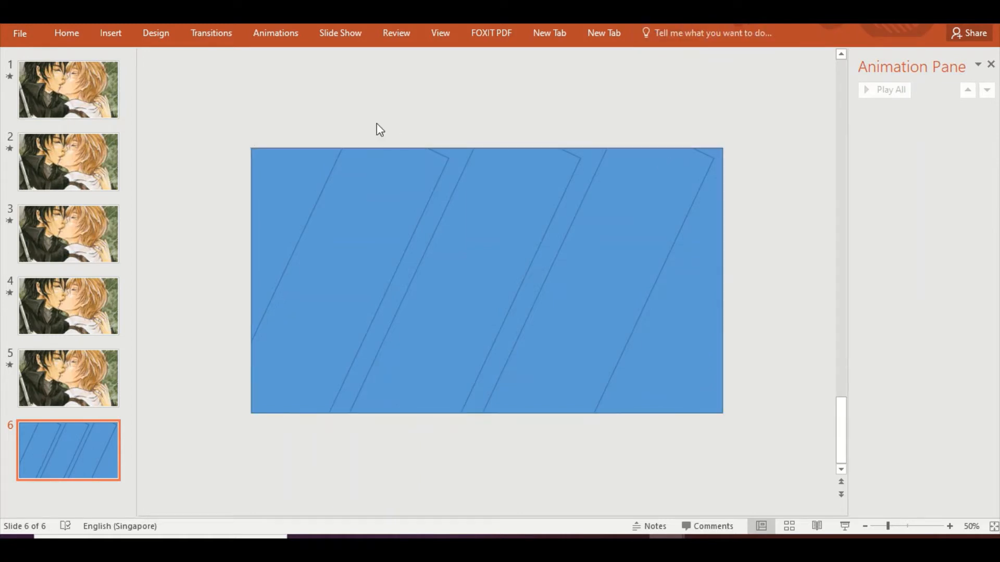
Set the slide background to a picture fill using anime2.jpg from the PowerPoint folder.
right_click(251, 87)
key("Escape")
right_click(329, 208)
left_click(365, 346)
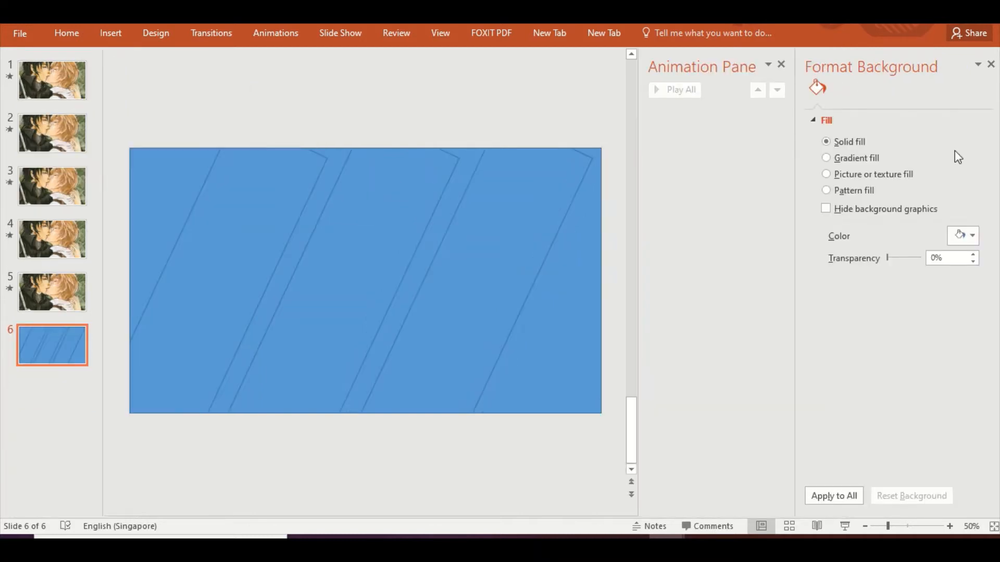
left_click(827, 174)
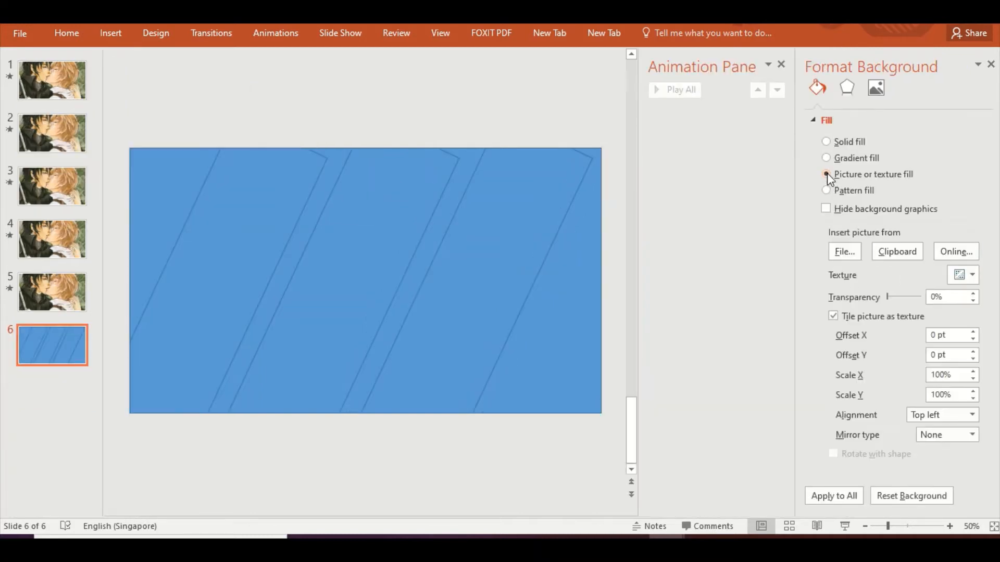
left_click(845, 252)
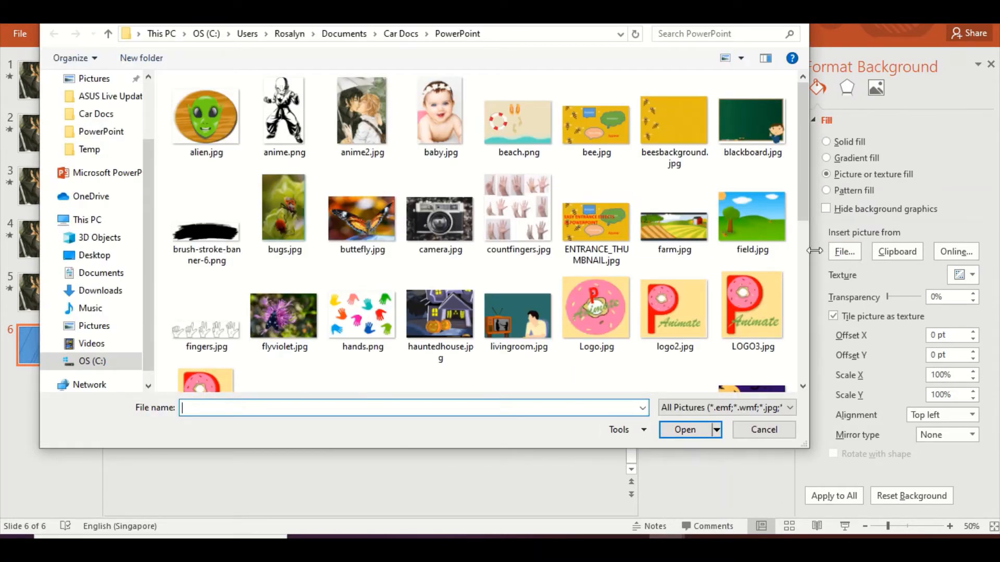
left_click(362, 114)
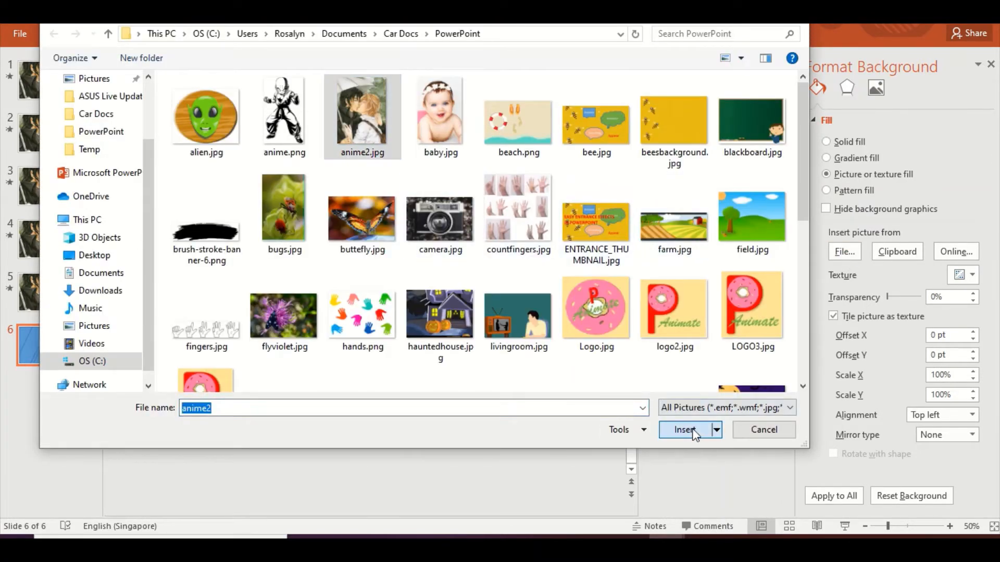
left_click(694, 431)
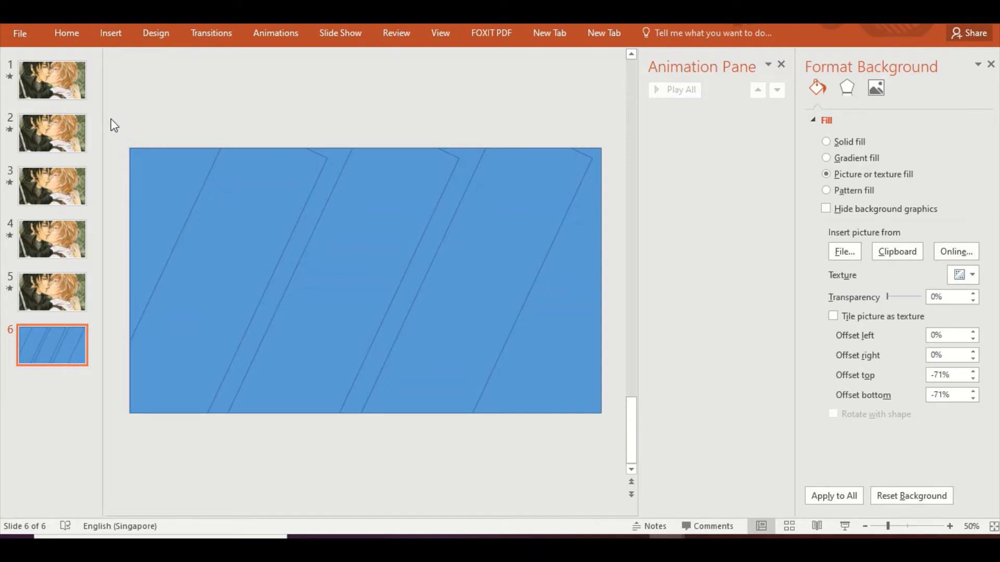
Give the rectangle and all three strips the slide background fill, and close the formatting settings.
left_click_drag(112, 120, 617, 446)
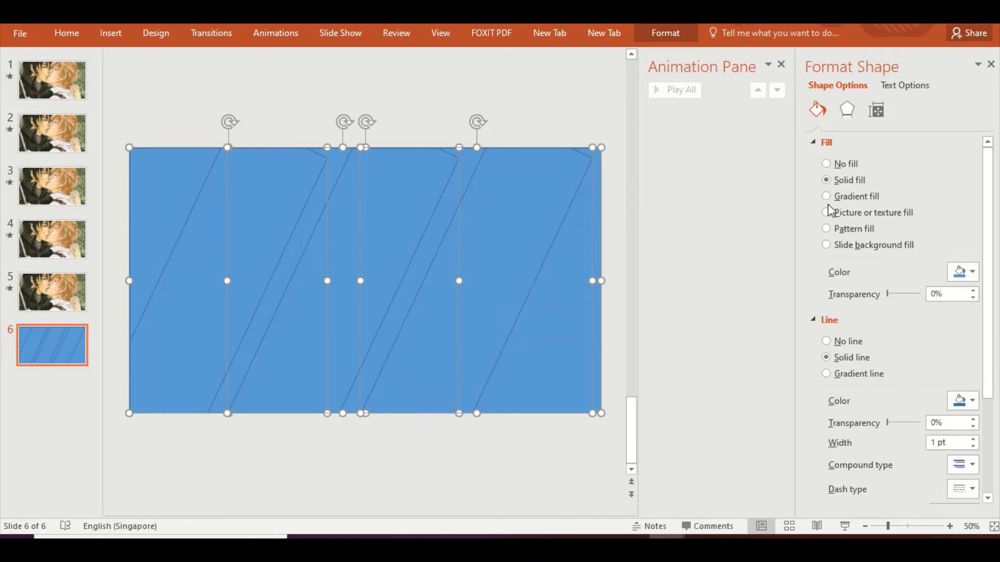
left_click(826, 246)
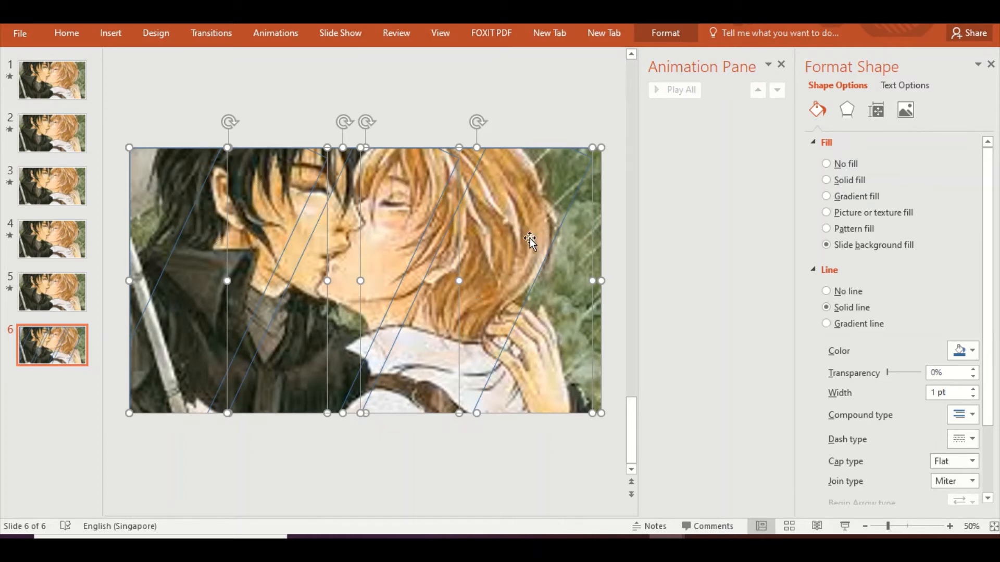
left_click(254, 455)
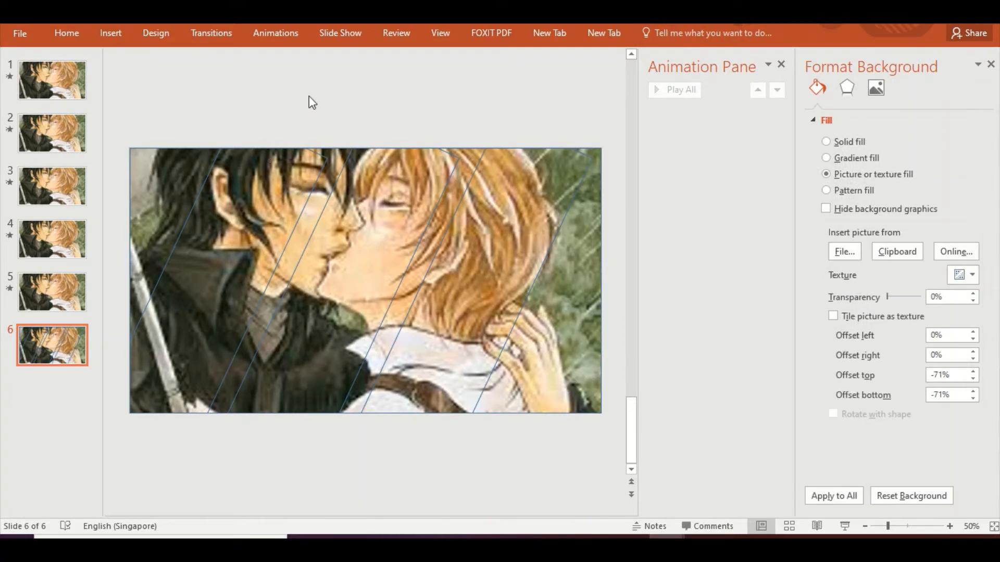
left_click(990, 65)
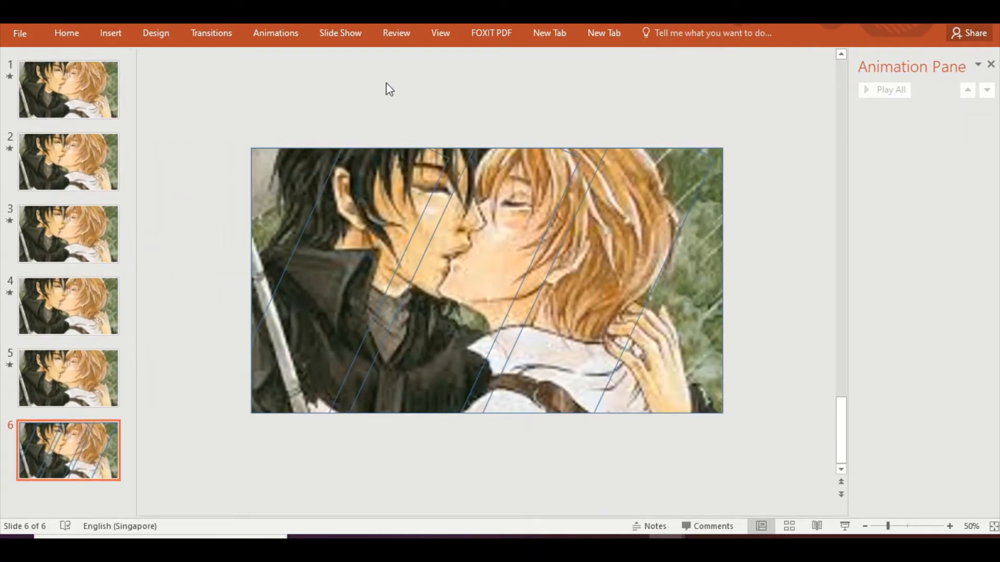
left_click(369, 214)
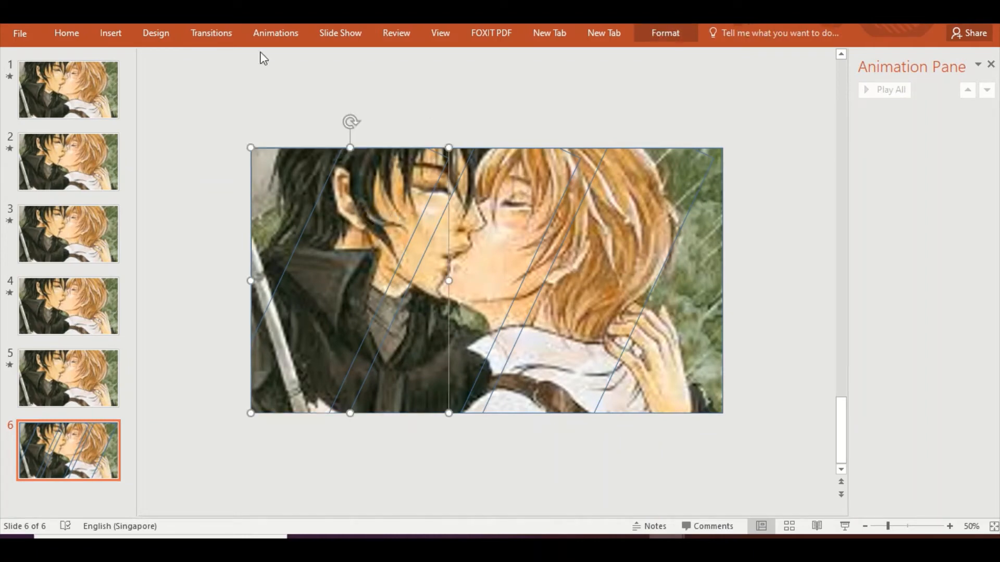
left_click(267, 33)
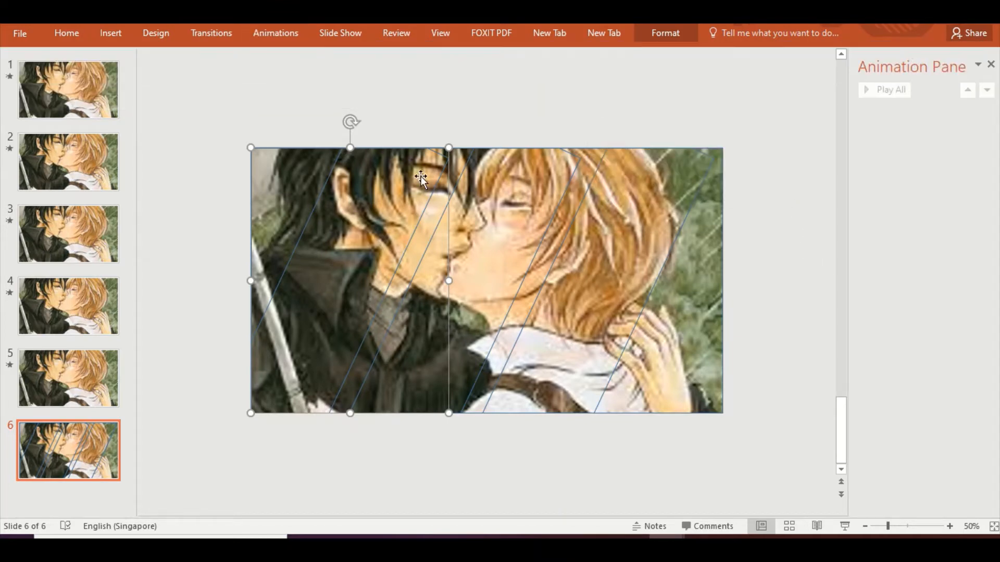
left_click(435, 123)
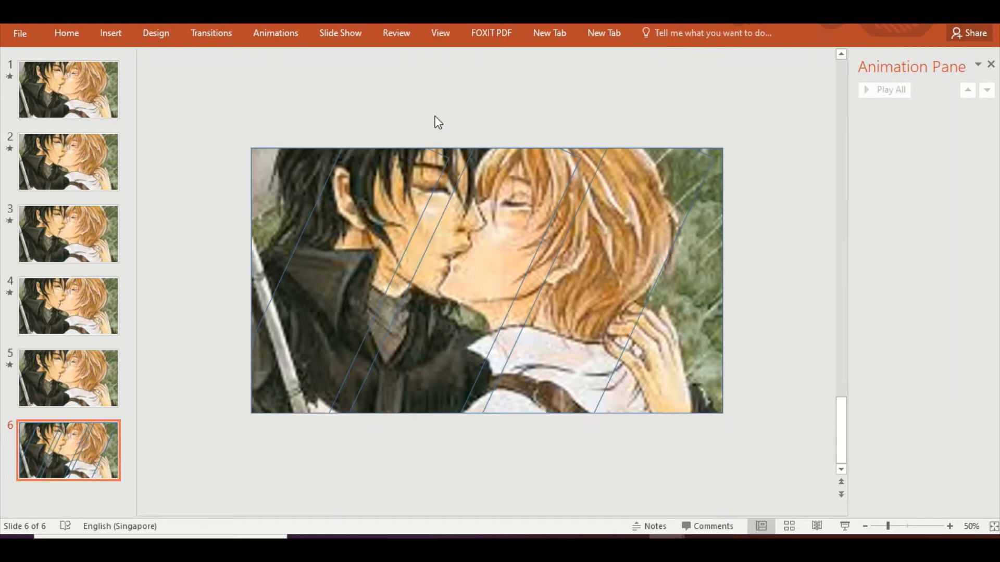
Add an Up motion path to all three diagonal picture strips.
left_click(378, 189)
left_click(507, 189, "shift")
left_click(631, 190, "shift")
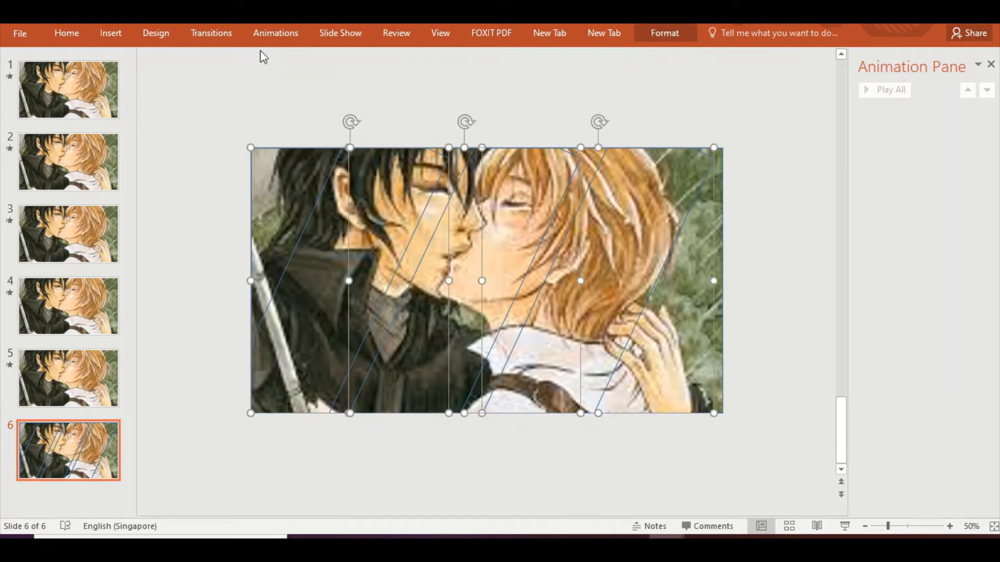
left_click(275, 32)
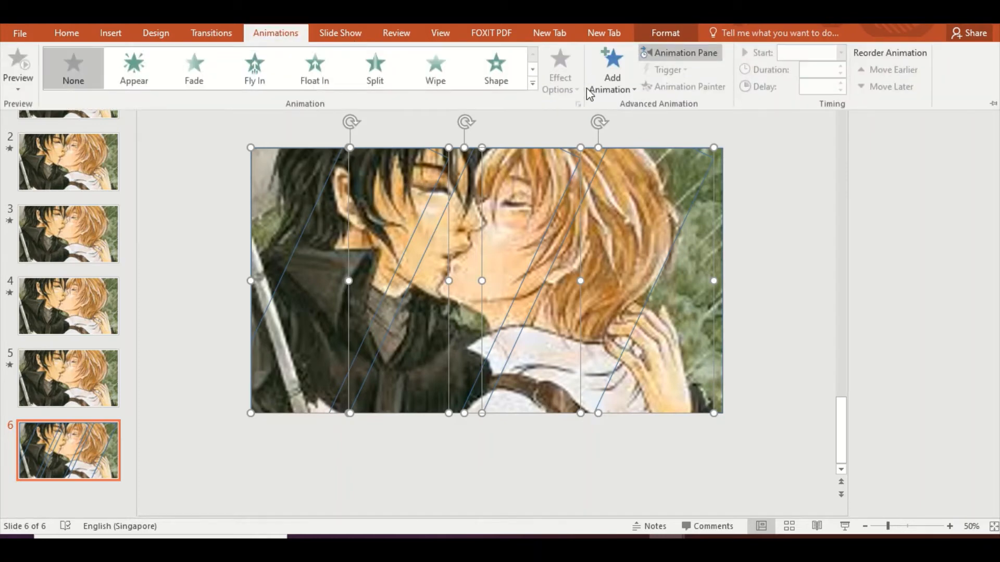
left_click(604, 91)
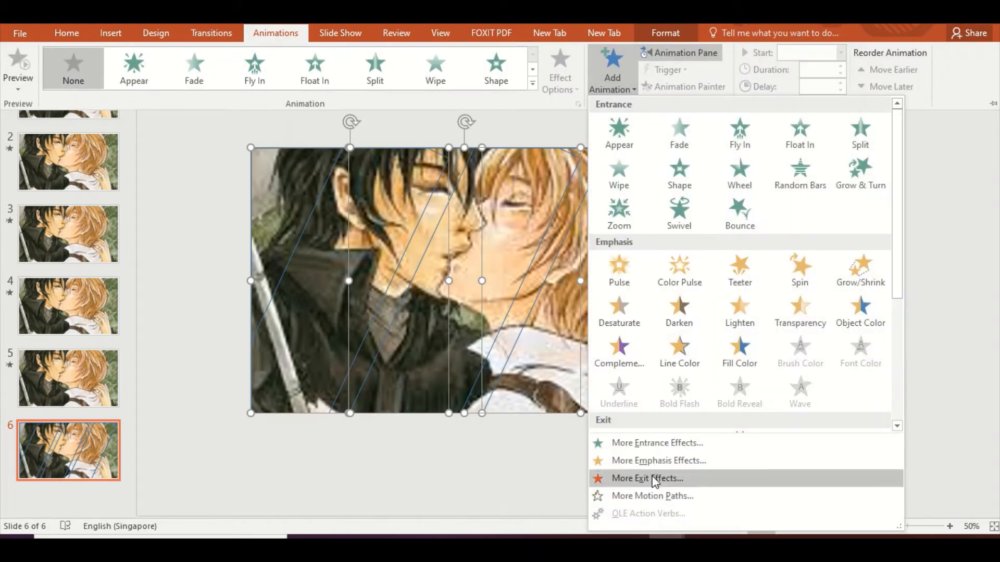
left_click(673, 495)
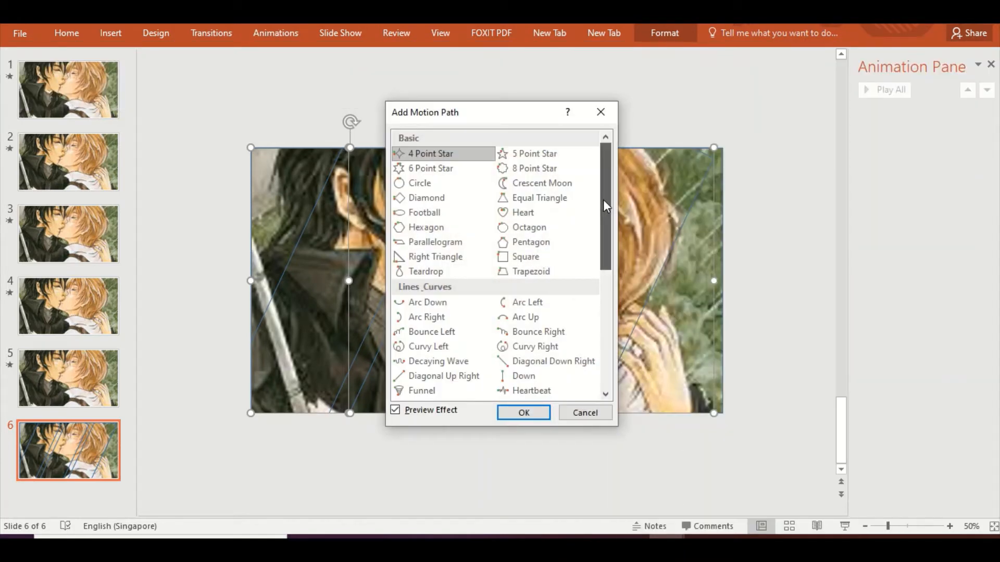
left_click_drag(603, 199, 611, 301)
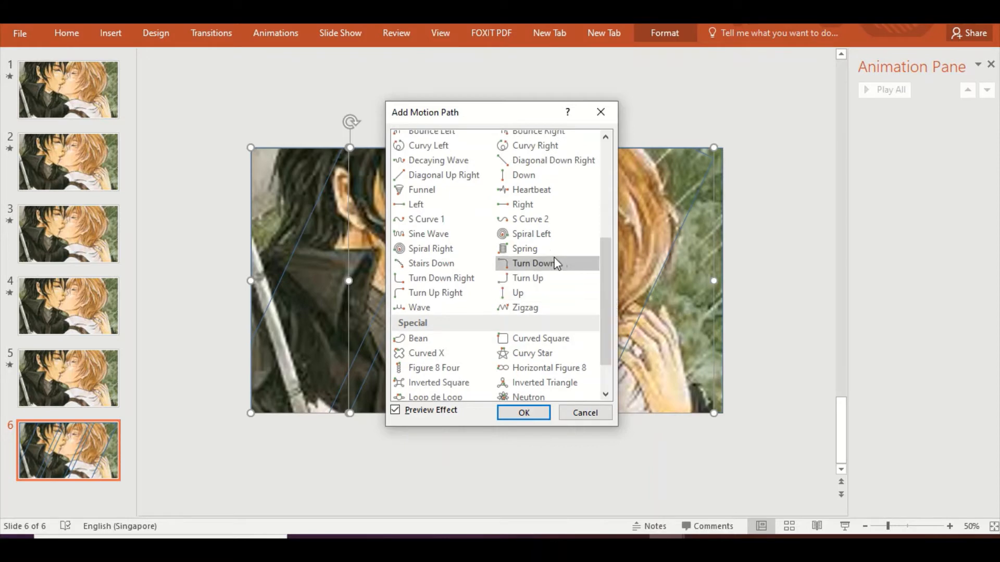
left_click(537, 295)
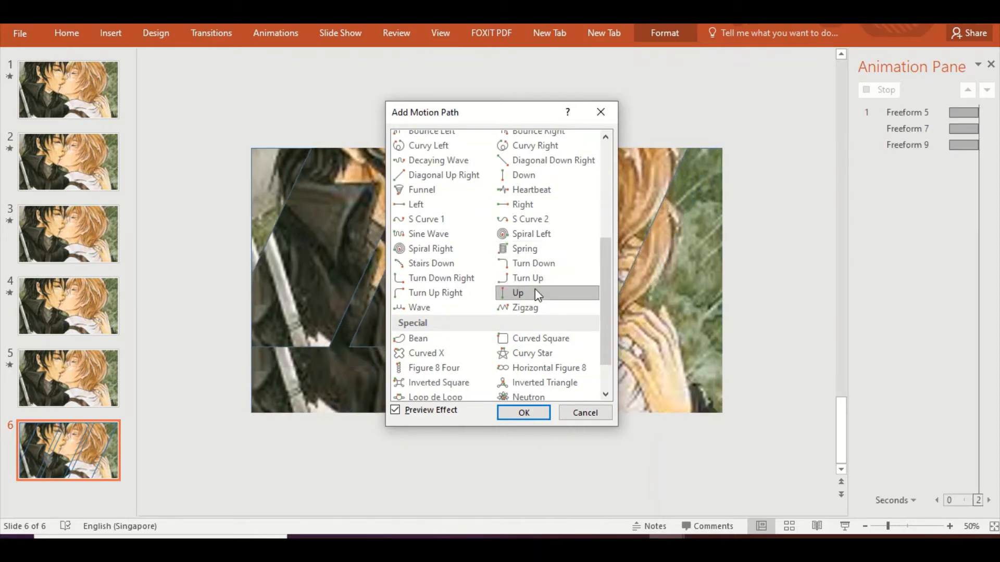
left_click(523, 413)
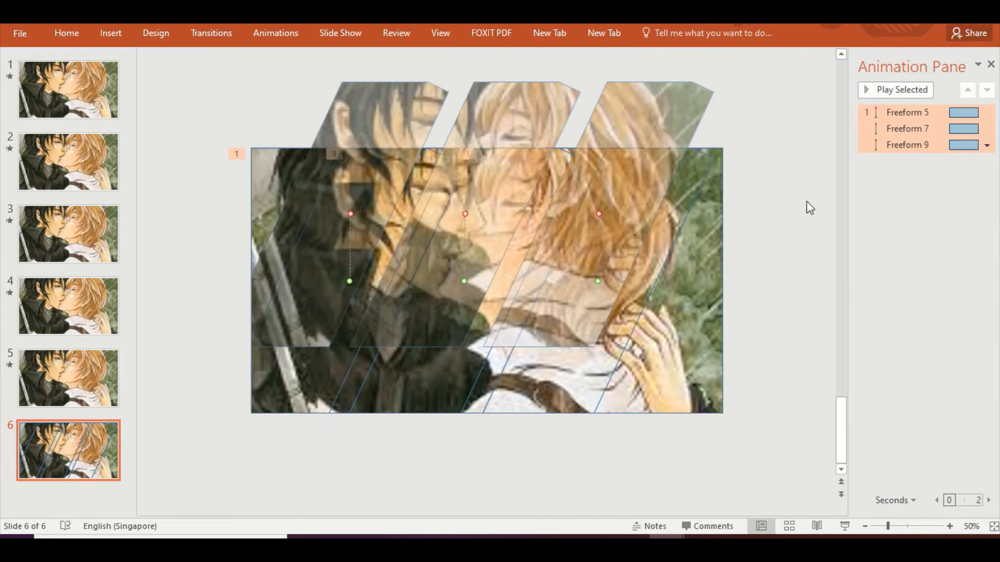
left_click(832, 161)
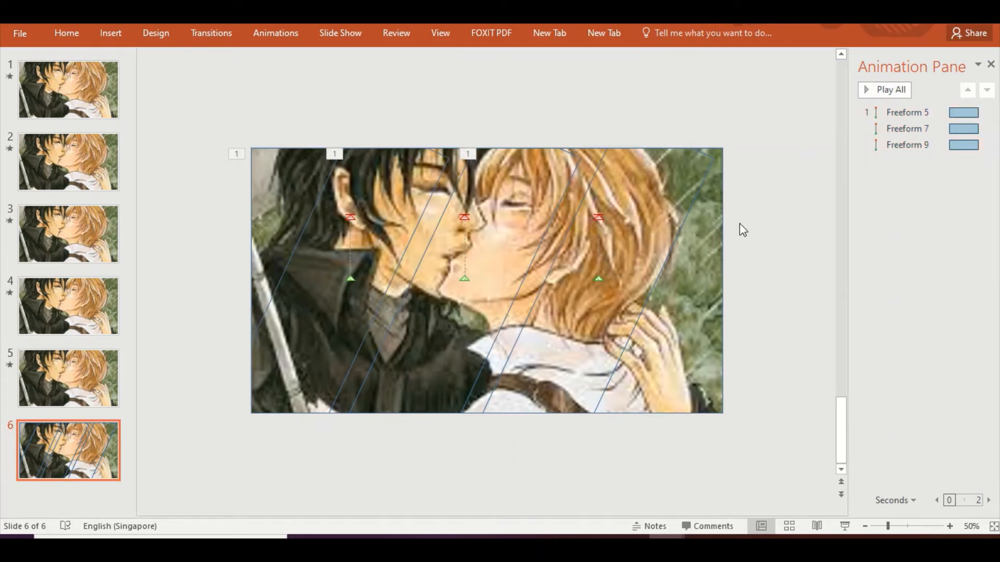
Add a Down motion path to the middle diagonal strip, Freeform 7.
left_click(957, 129)
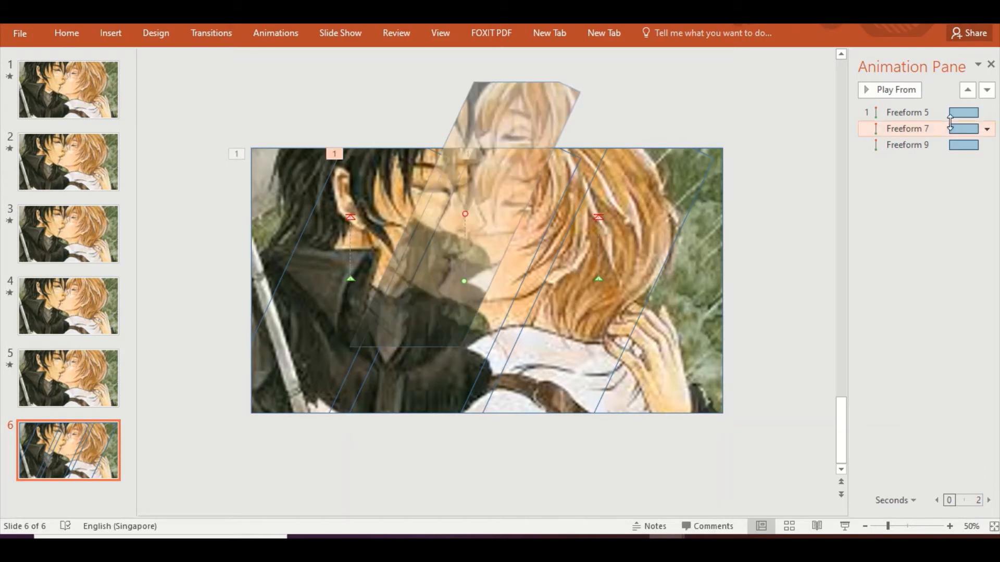
left_click(986, 130)
left_click(678, 86)
left_click(501, 219)
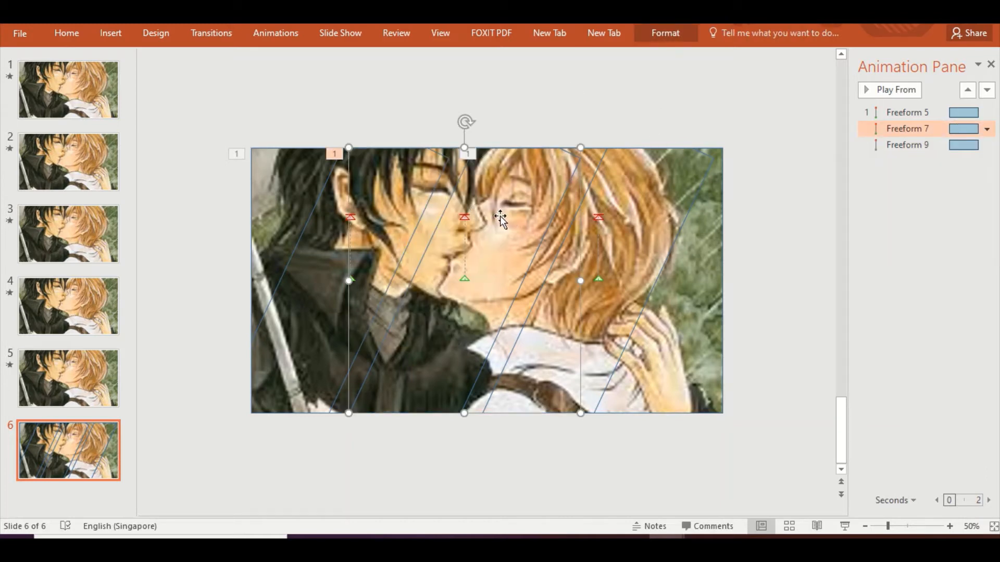
left_click(269, 31)
left_click(615, 89)
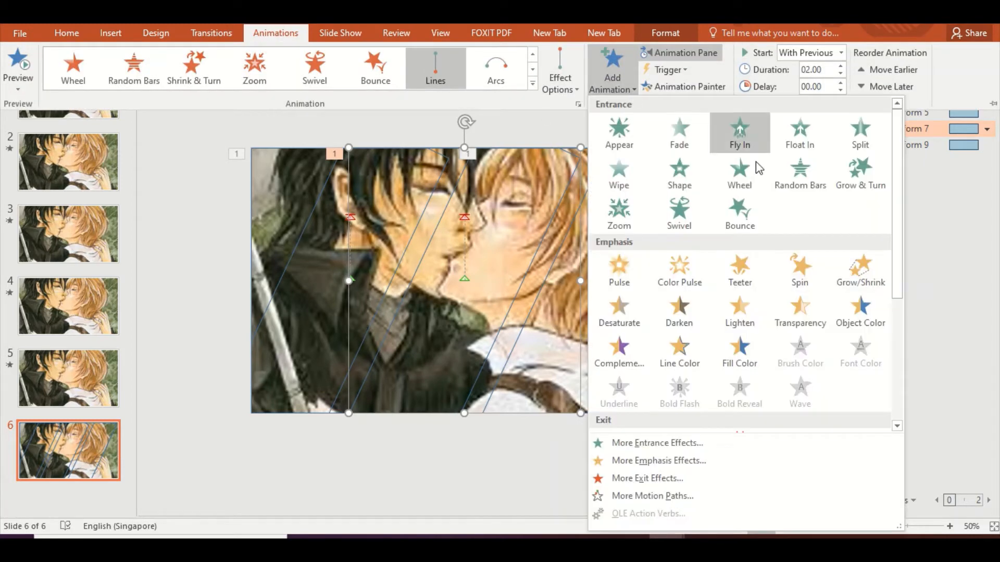
left_click(703, 495)
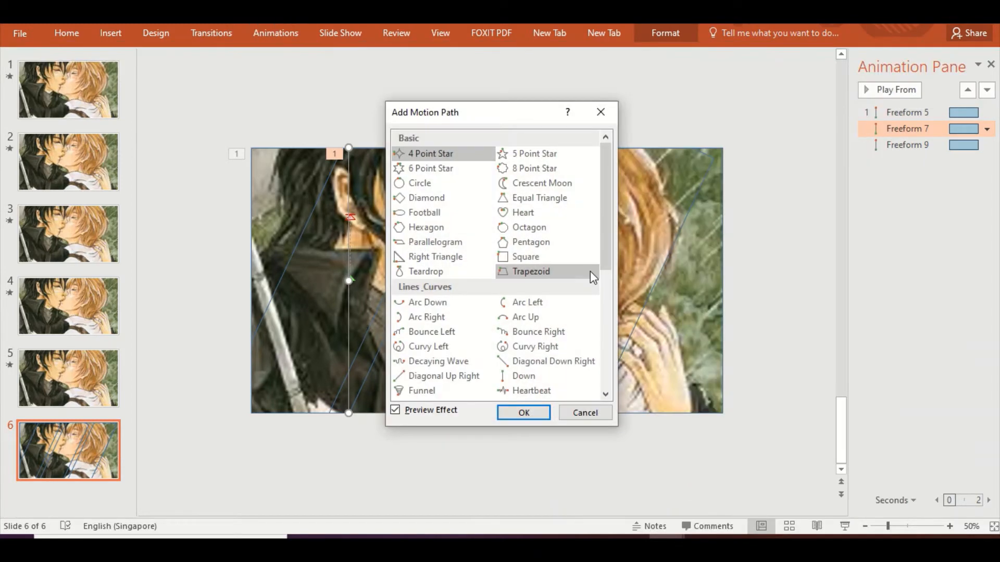
left_click_drag(604, 228, 604, 270)
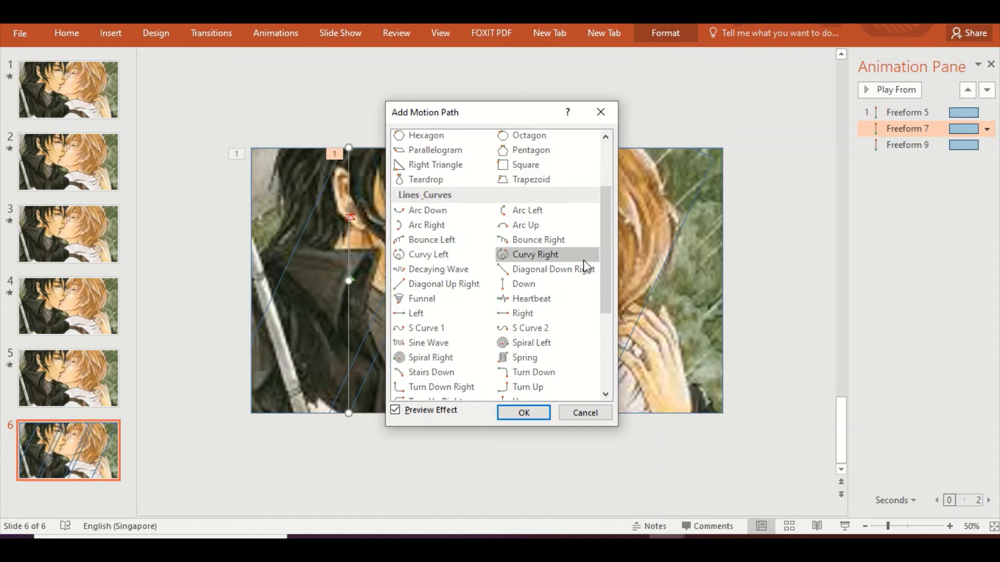
left_click(524, 285)
left_click(524, 413)
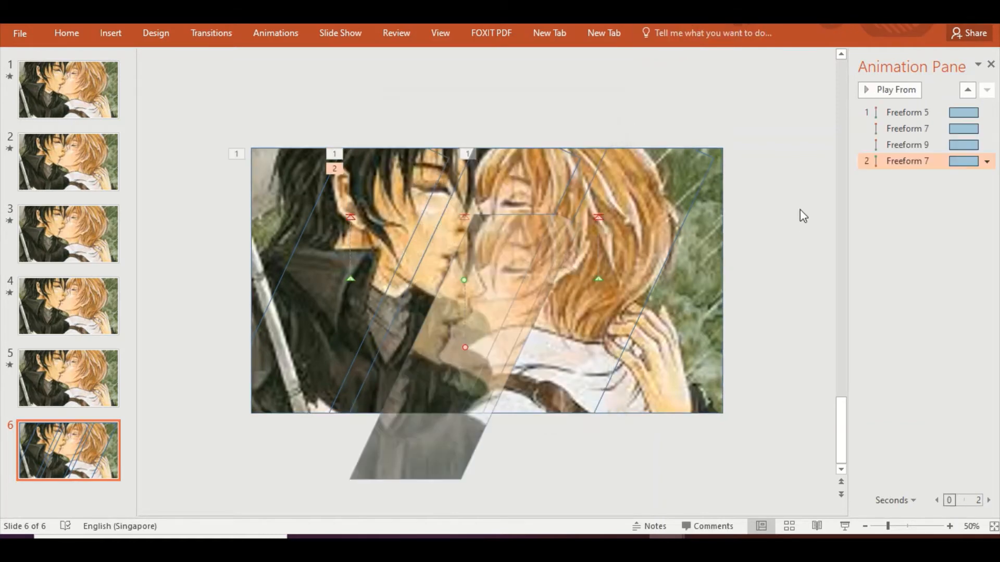
Remove the Up motion path from the middle strip, Freeform 7.
left_click(932, 129)
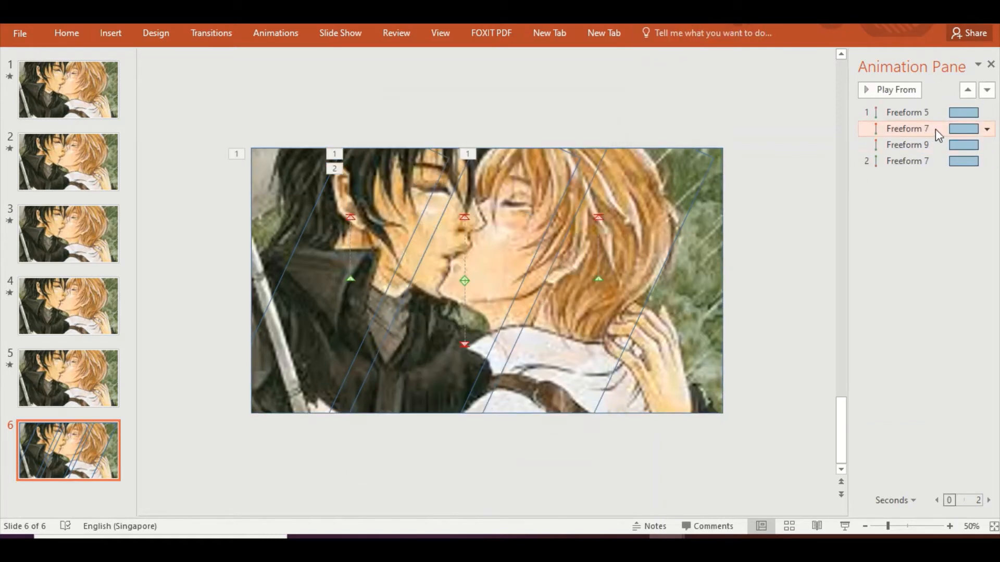
left_click(987, 130)
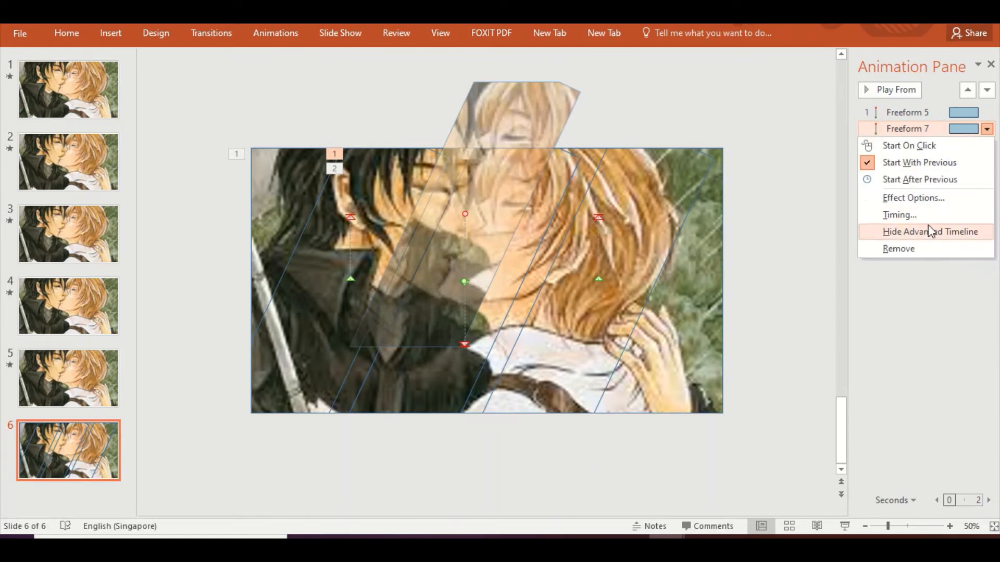
left_click(919, 249)
left_click(929, 207)
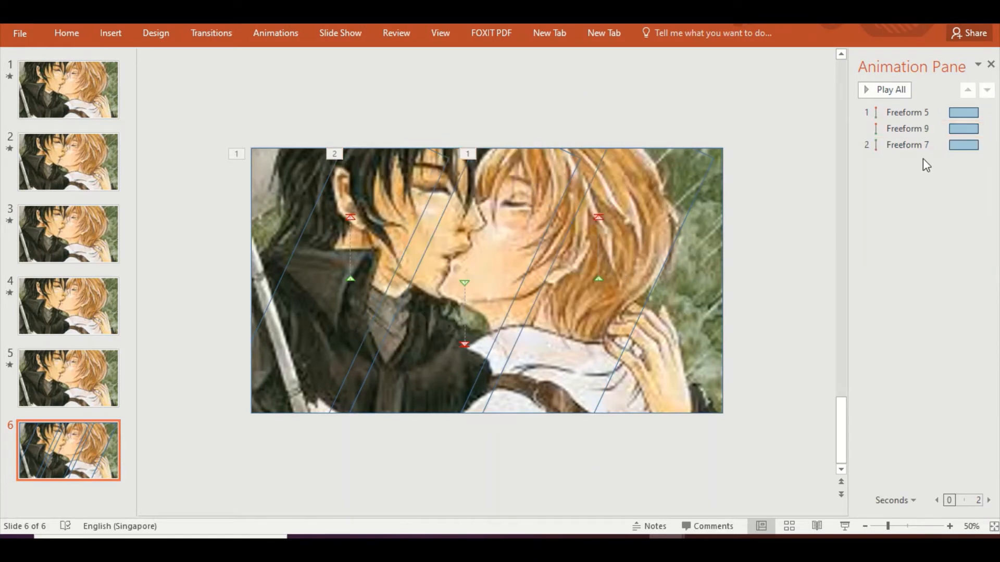
Reorder the animations so Freeform 7's Down path plays between Freeform 5 and Freeform 9.
left_click(922, 148)
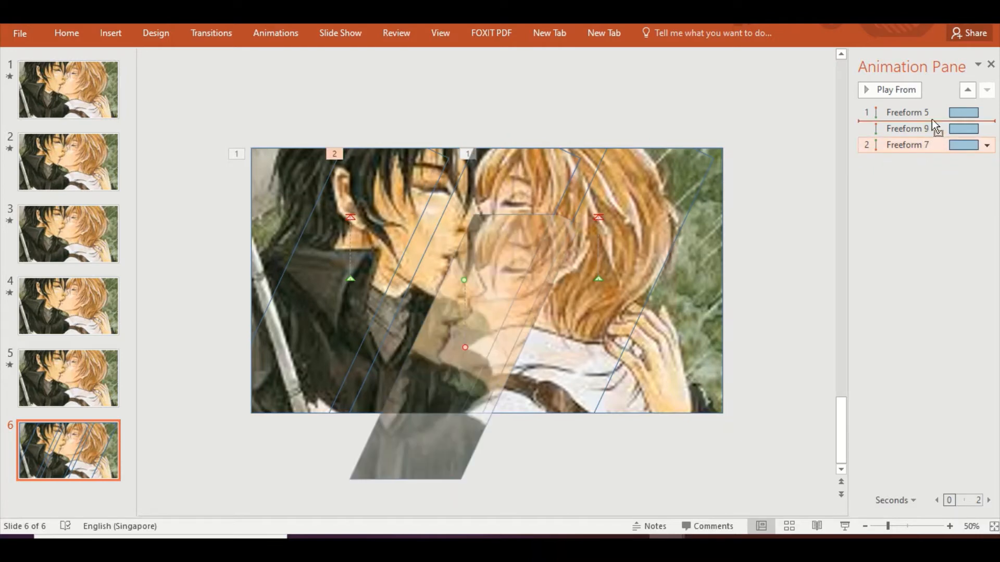
left_click_drag(932, 120, 932, 120)
left_click(932, 203)
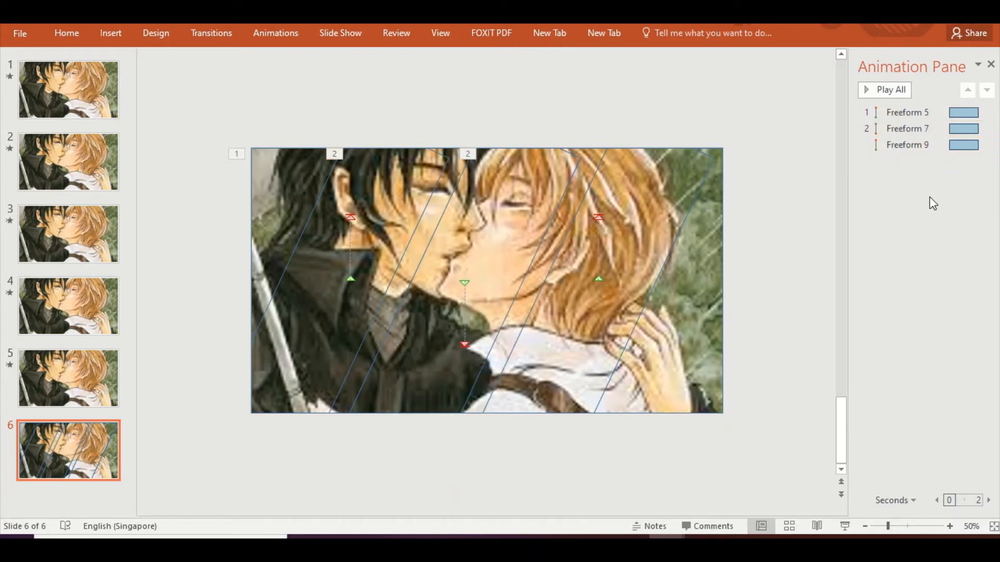
Set the Up animation of the first strip, Freeform 5, to start on click.
left_click(943, 108)
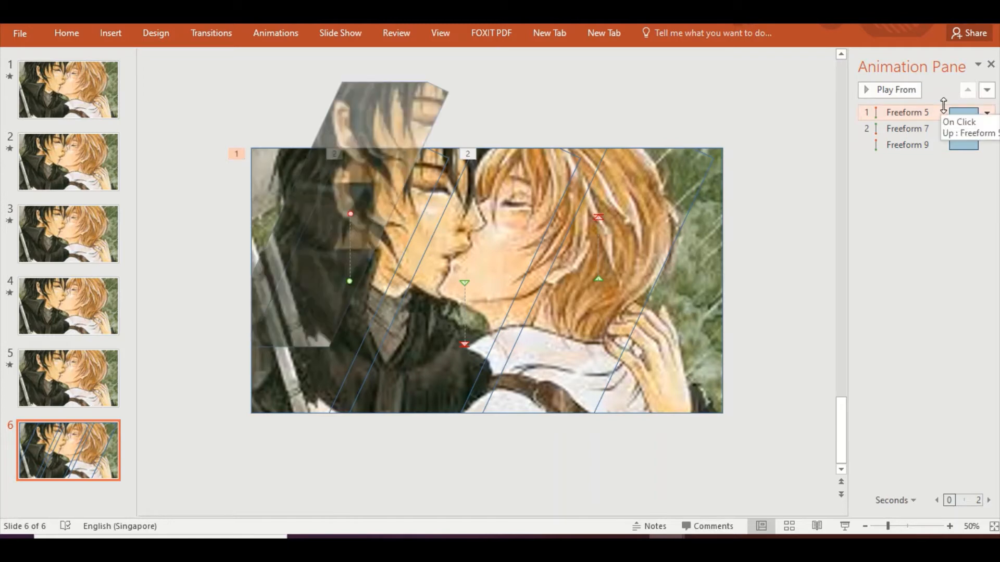
left_click(986, 113)
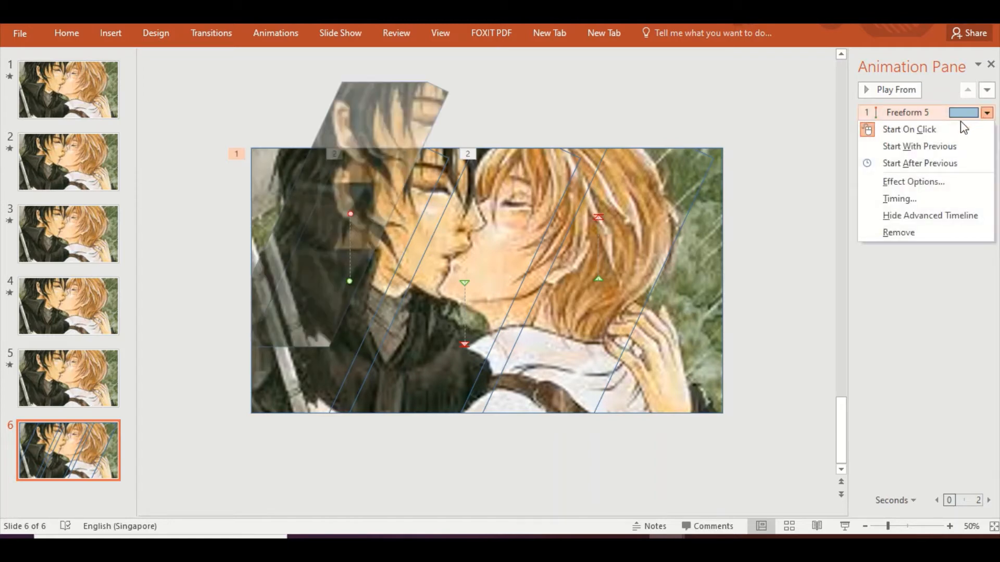
left_click(945, 130)
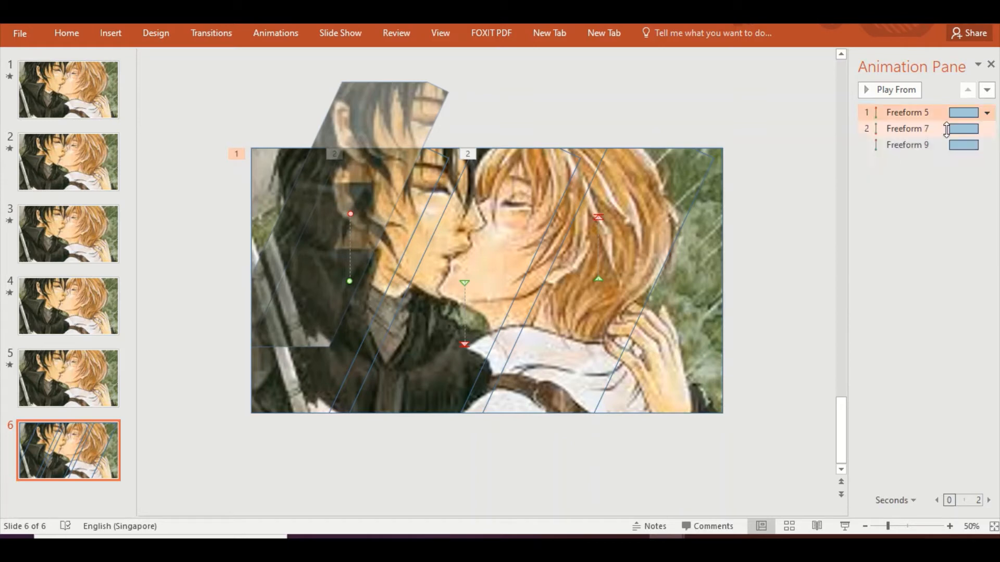
left_click(955, 219)
Set the Freeform 7 and Freeform 9 animations to start after previous, and preview the whole sequence.
left_click(965, 130)
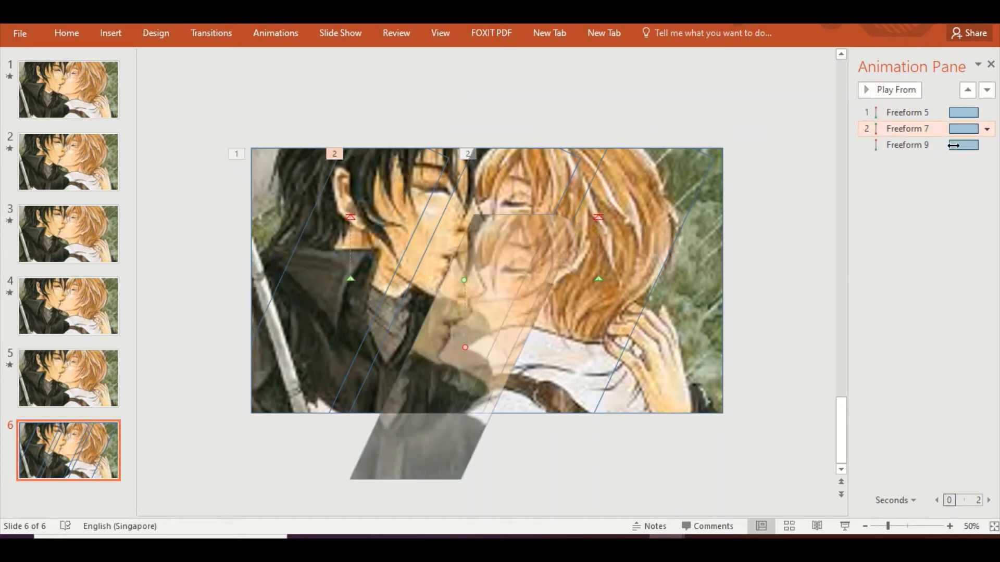
left_click(961, 145)
left_click(945, 129)
left_click(926, 143, "ctrl")
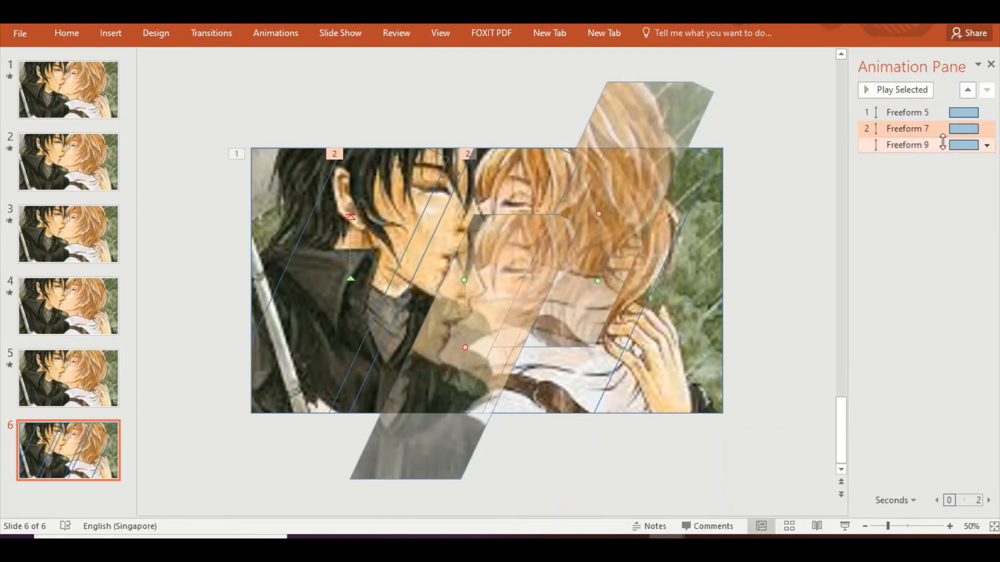
left_click(986, 145)
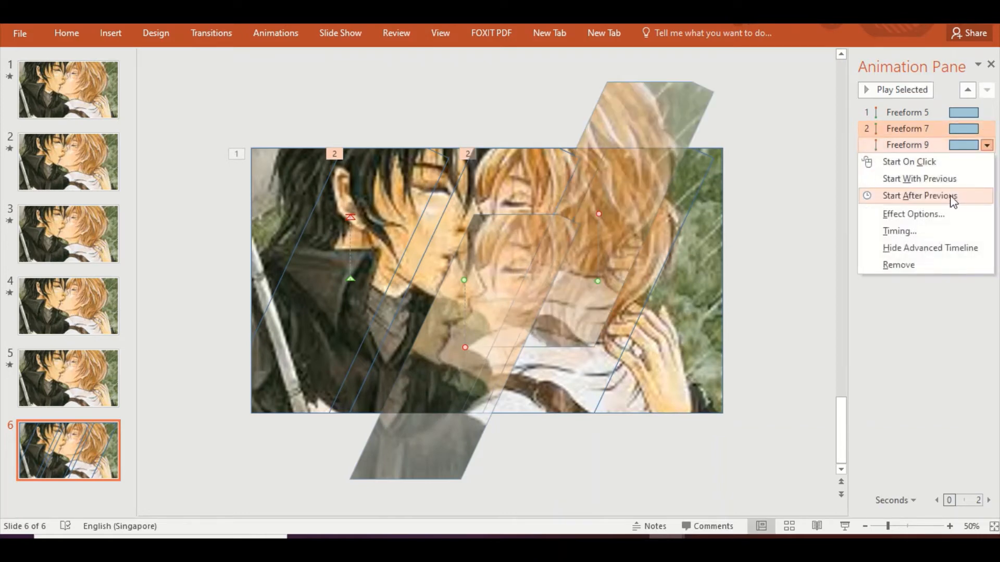
left_click(953, 197)
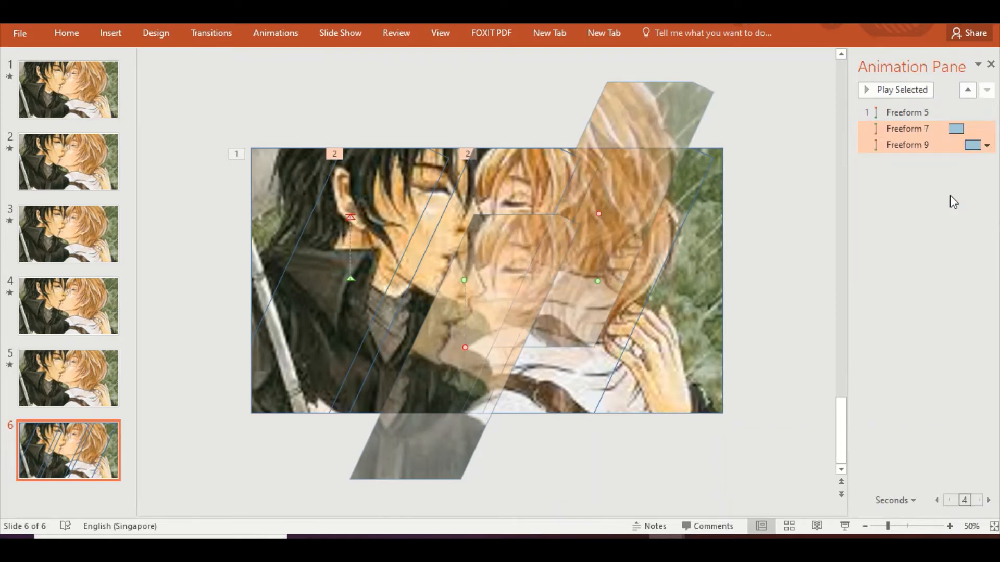
left_click(948, 239)
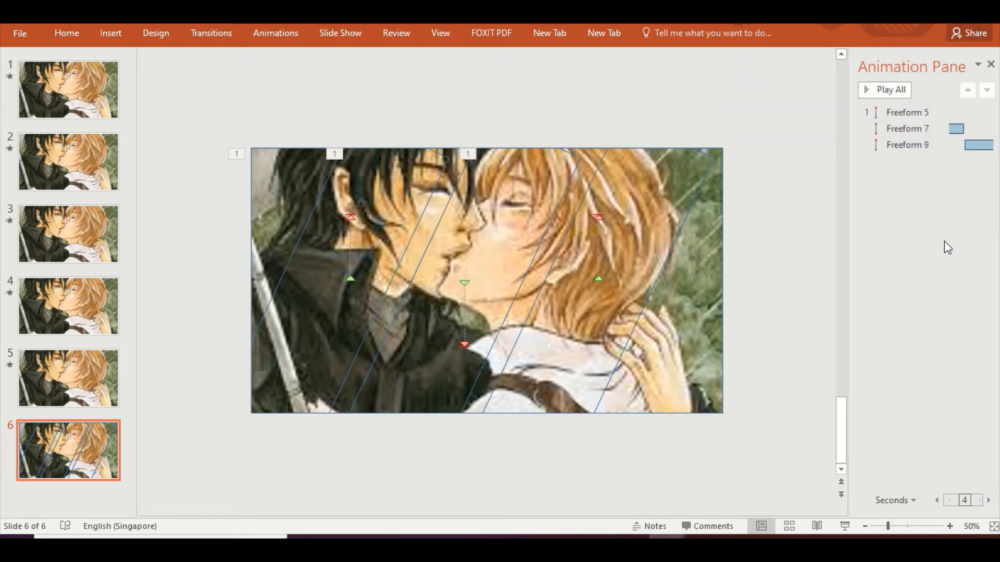
left_click(894, 91)
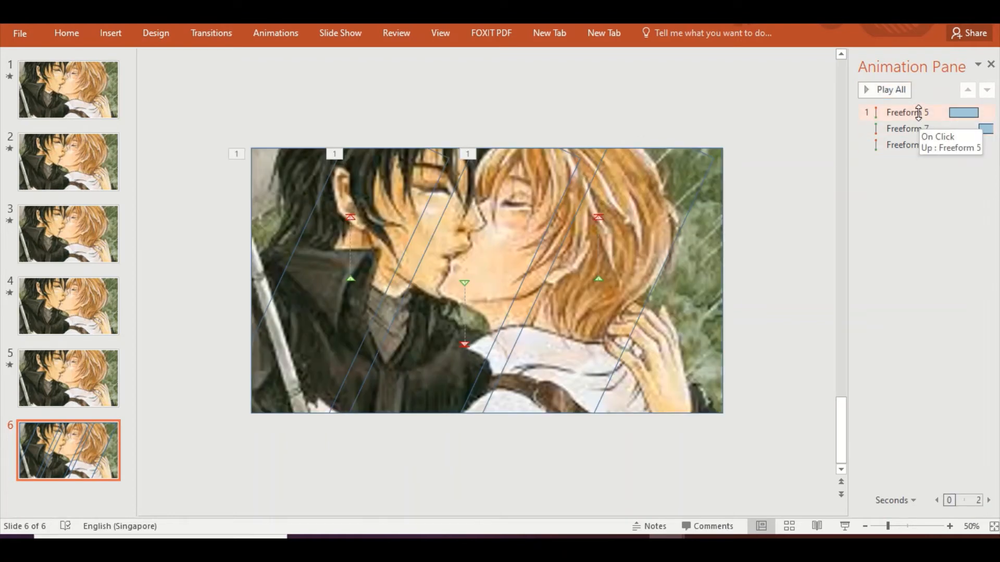
Set the Freeform 7 and Freeform 9 animations to start with previous, and preview all animations together.
left_click(917, 114)
left_click(919, 128)
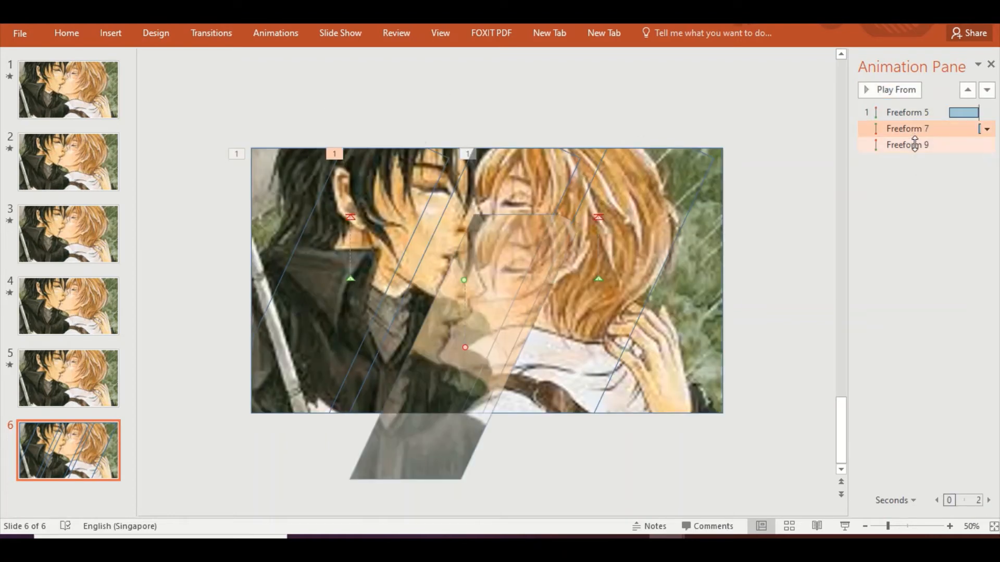
left_click(915, 146, "shift")
left_click(986, 147)
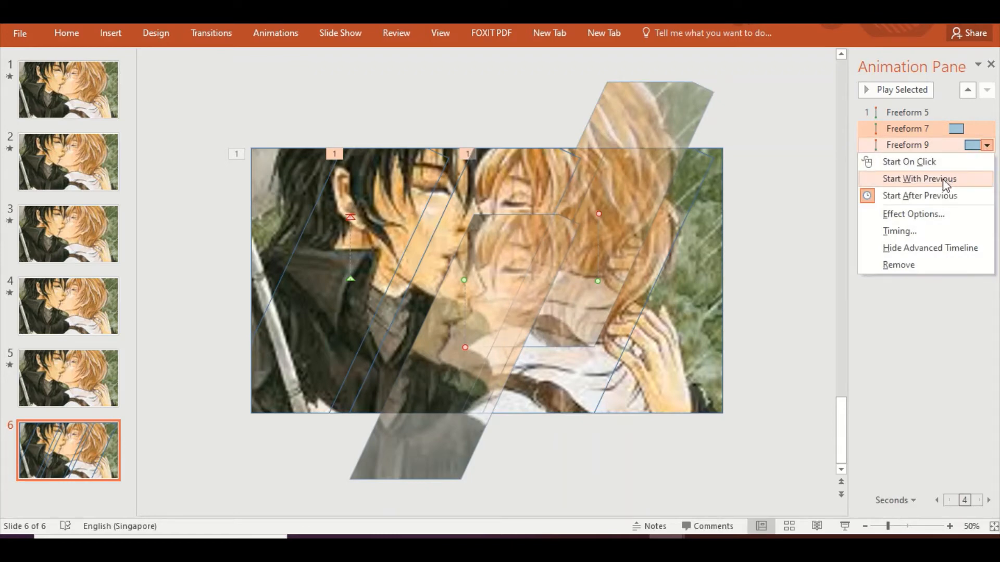
left_click(919, 179)
left_click(944, 252)
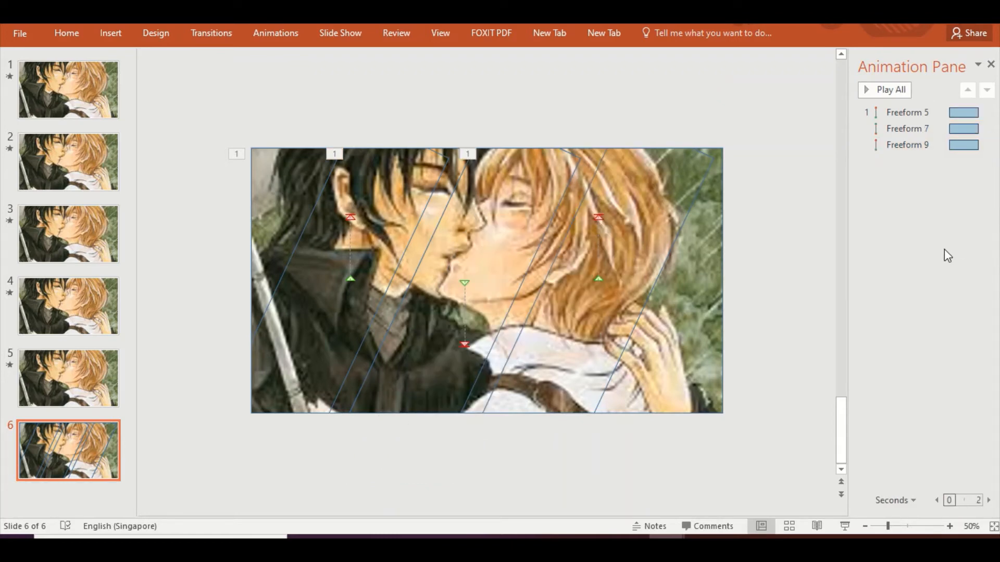
left_click(899, 91)
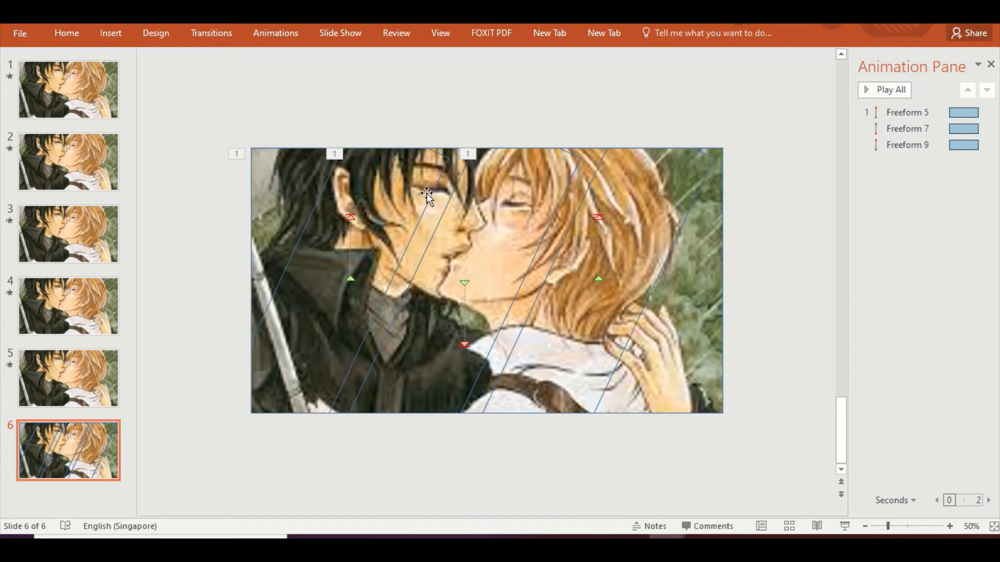
Turn on auto-reverse for the Up animation of the first strip, Freeform 5.
left_click(919, 111)
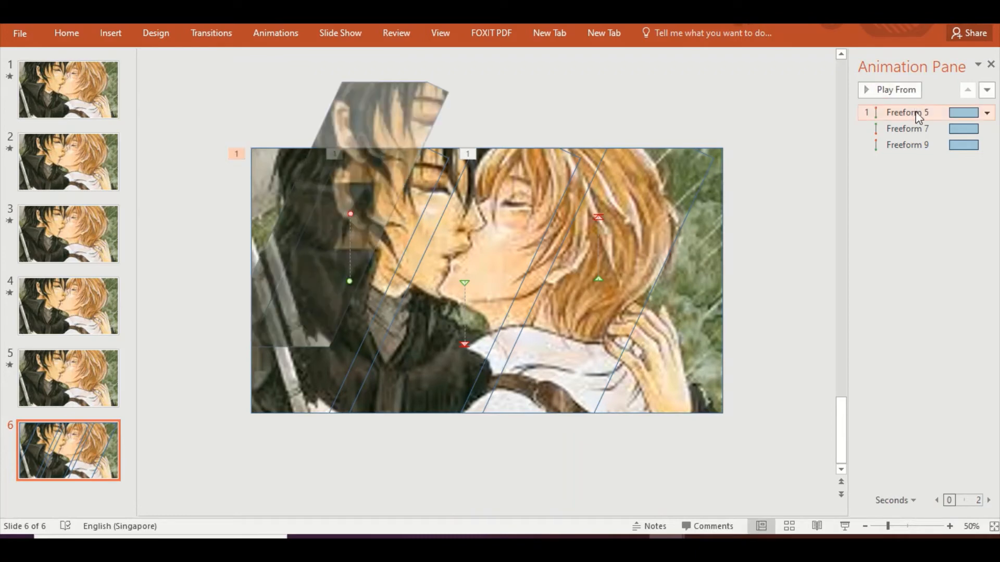
left_click(986, 112)
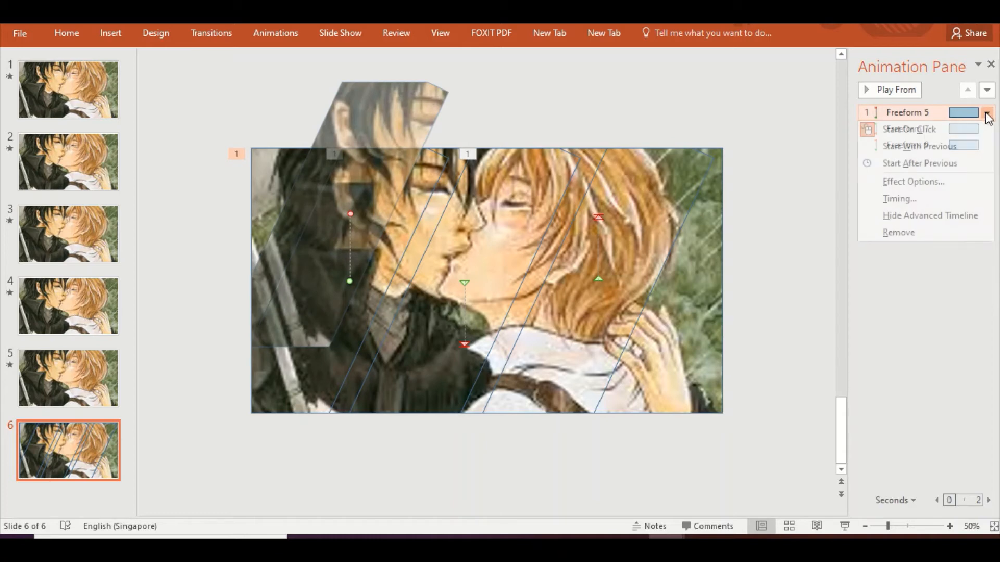
left_click(929, 183)
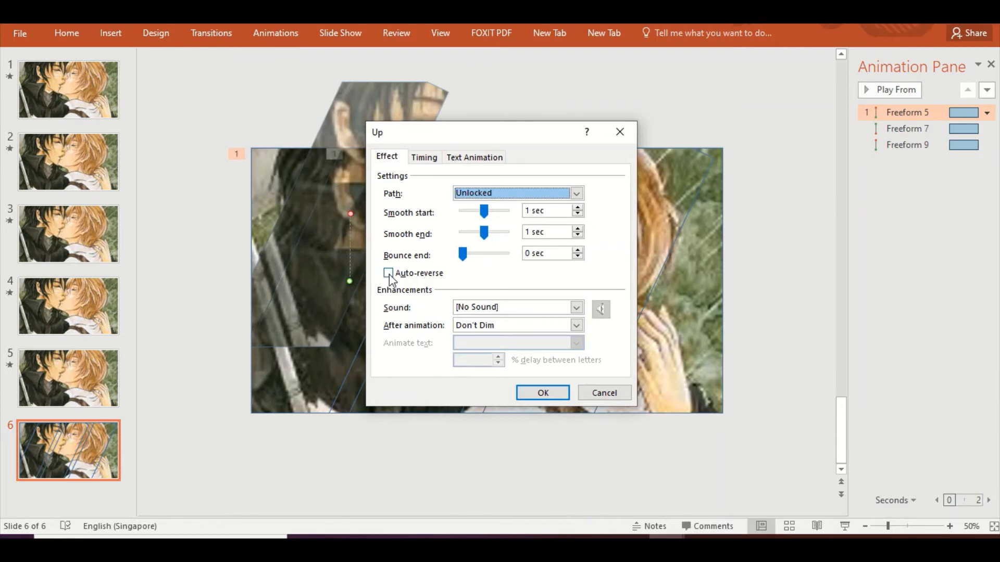
left_click(389, 273)
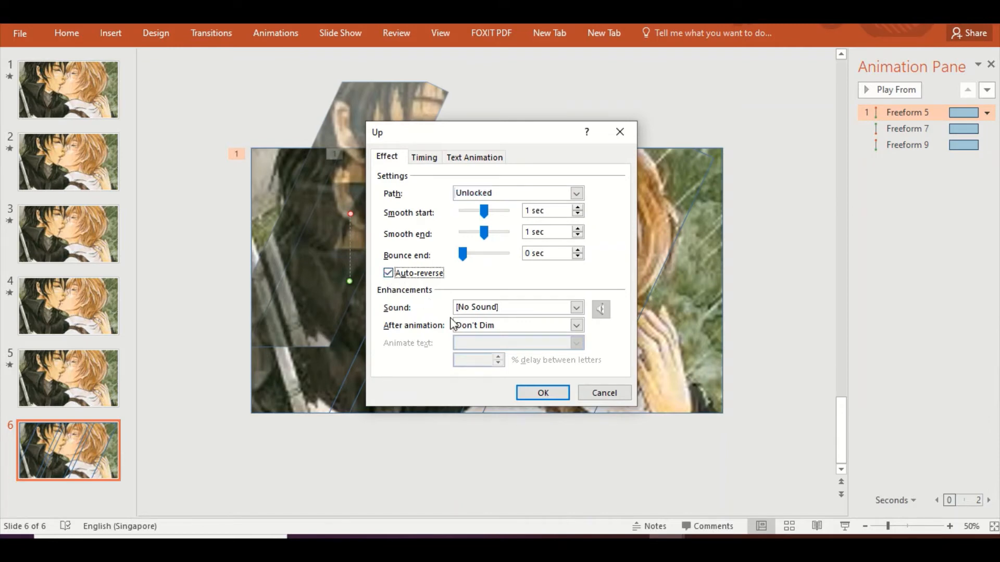
left_click(541, 393)
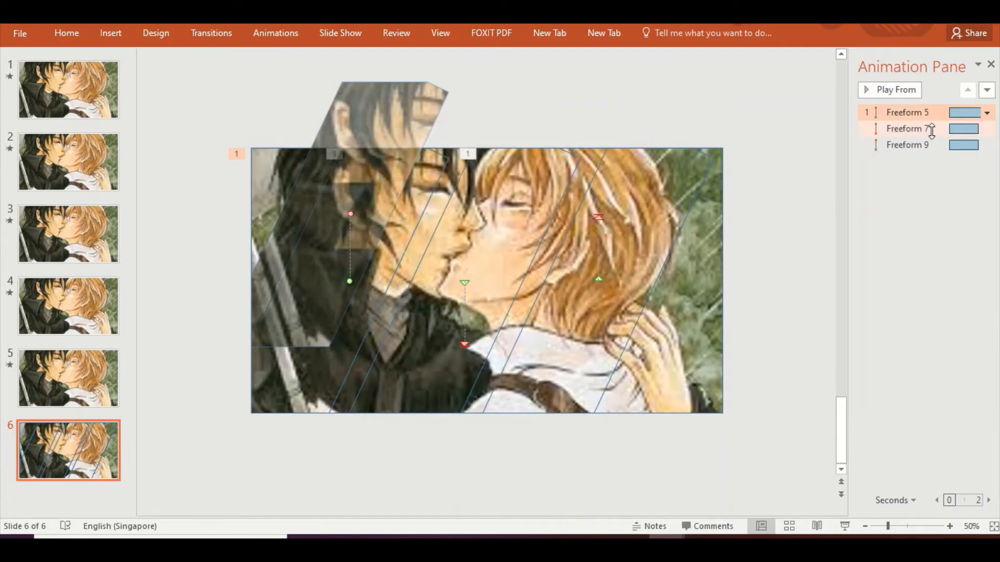
Turn on auto-reverse for the Freeform 7 and Freeform 9 animations, and preview the whole sequence.
left_click(958, 130)
left_click(958, 145)
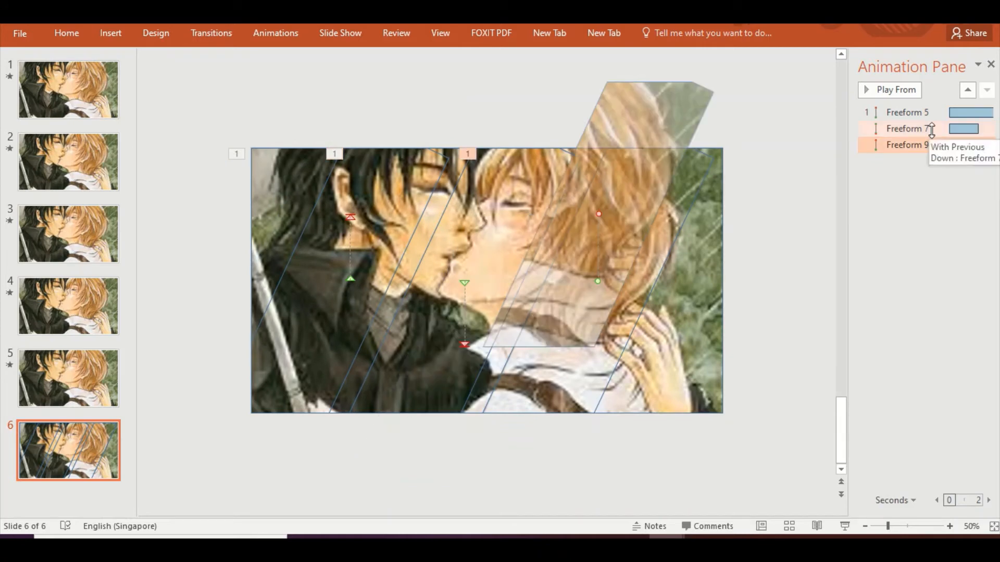
left_click(929, 129, "shift")
left_click(986, 129)
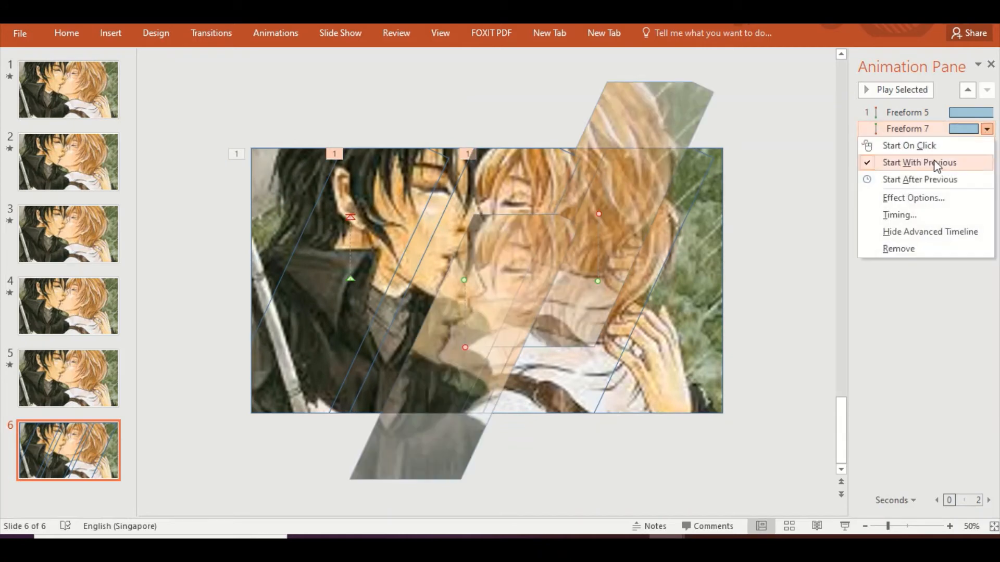
left_click(923, 204)
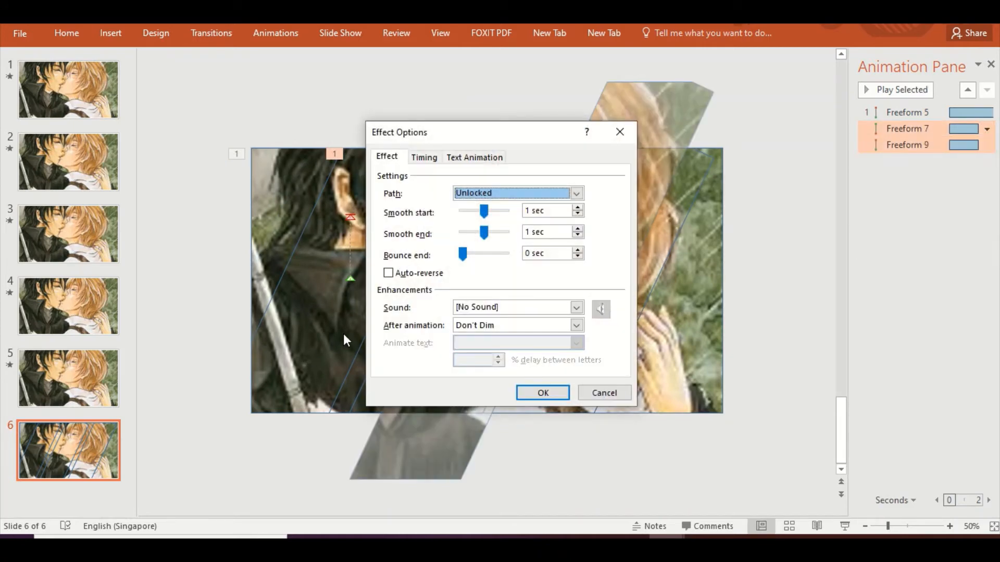
left_click(388, 273)
left_click(542, 393)
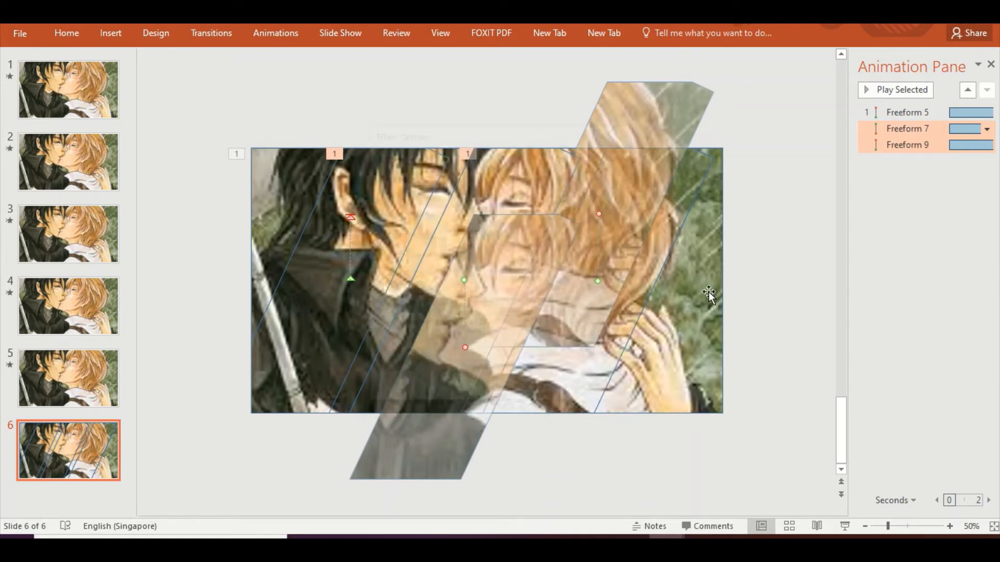
left_click(892, 236)
left_click(890, 91)
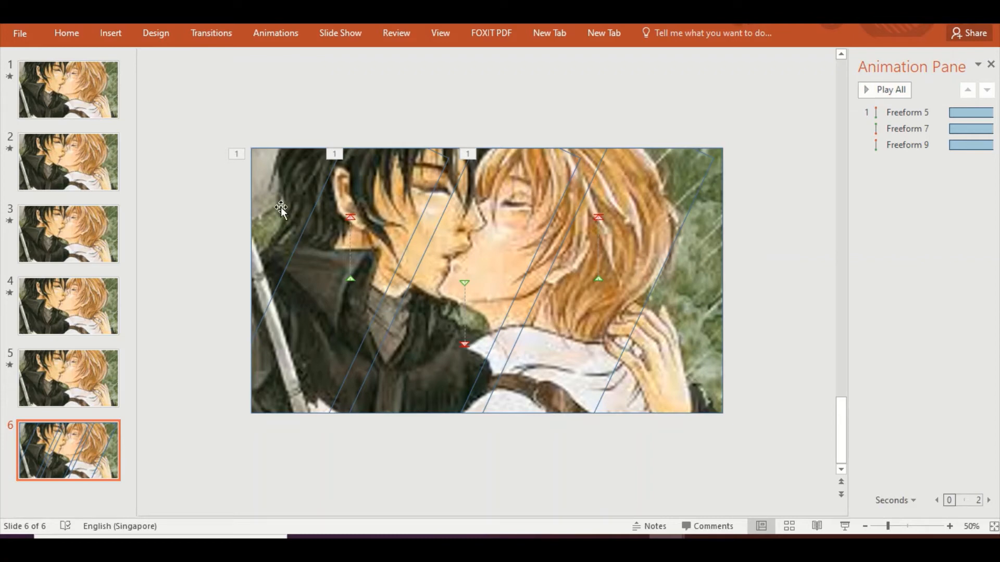
Remove the outlines from all strips on slide 6, and preview the animations.
left_click_drag(215, 106, 765, 437)
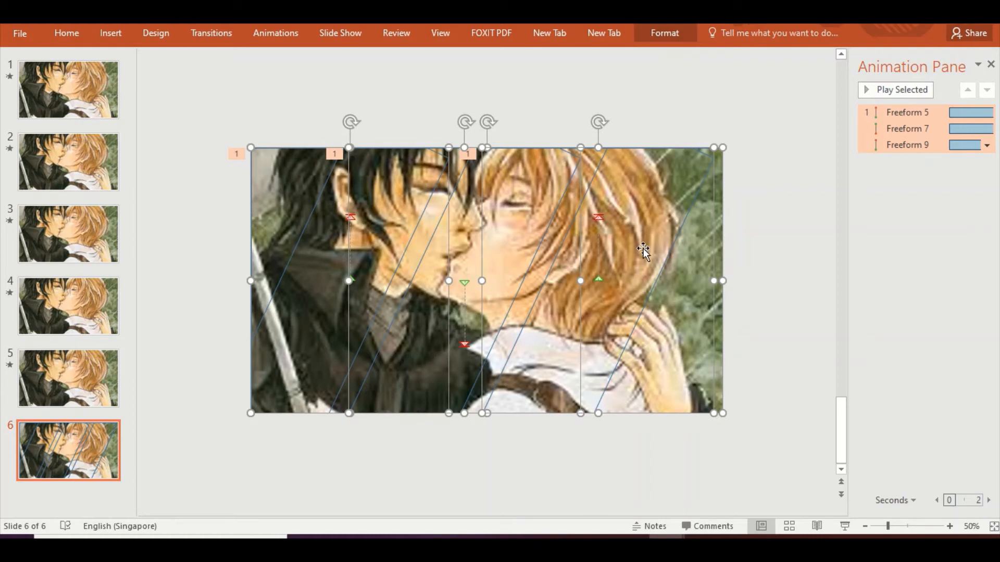
right_click(608, 186)
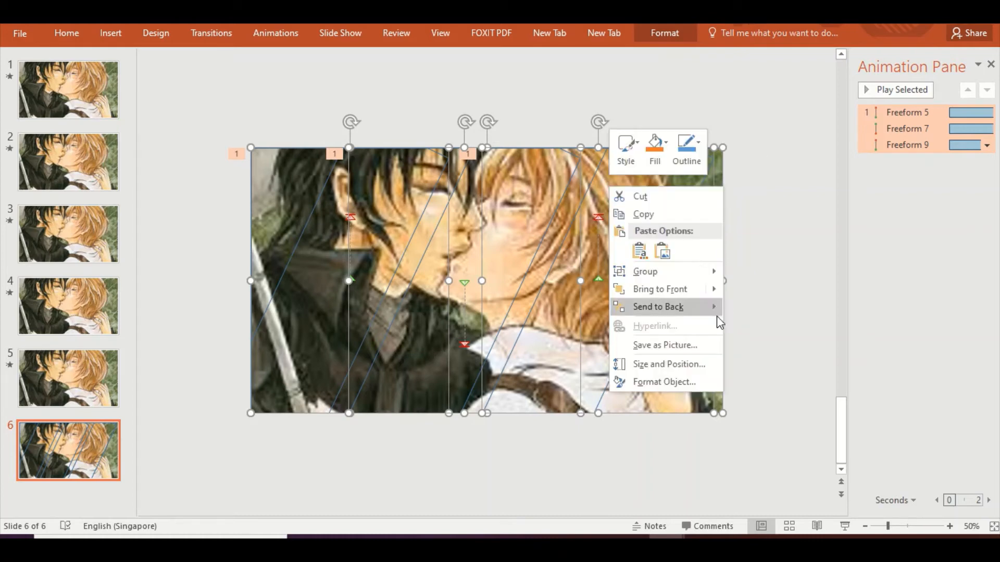
left_click(669, 384)
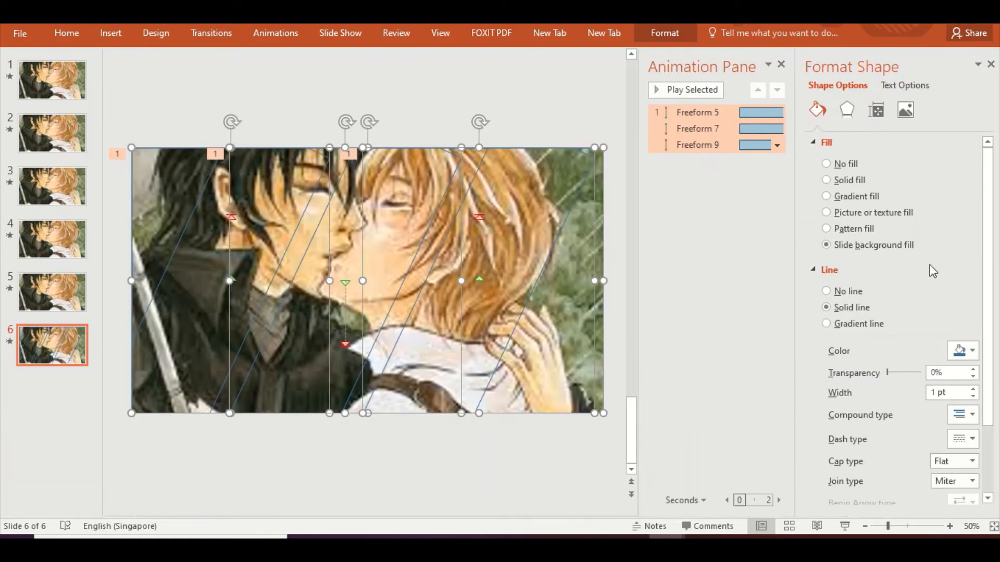
left_click(827, 292)
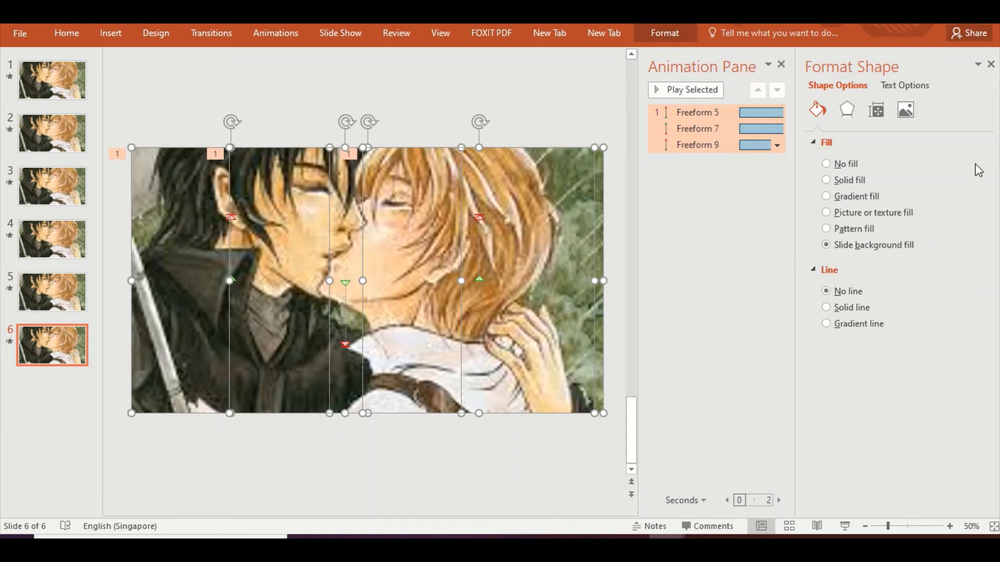
left_click(991, 64)
left_click(948, 223)
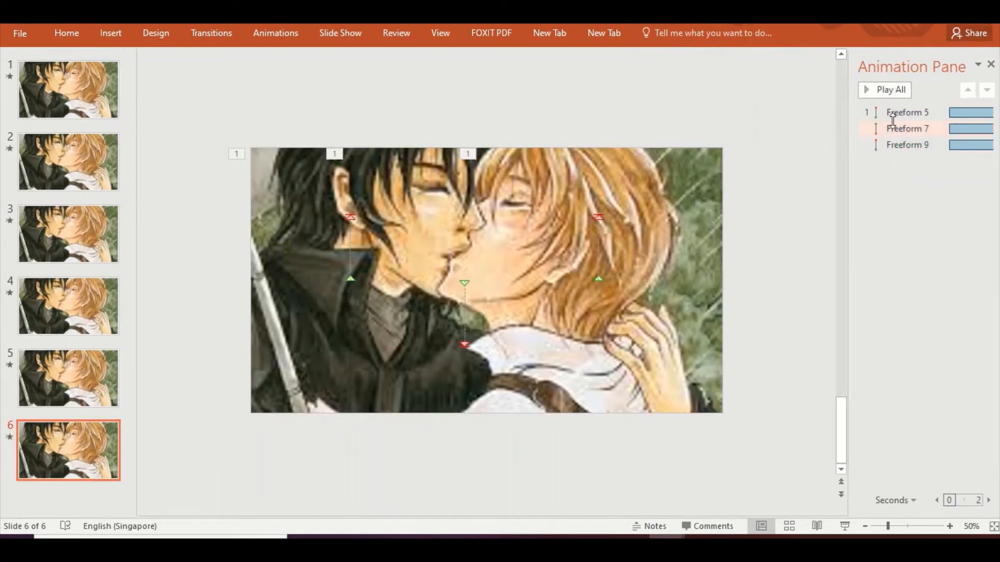
left_click(905, 89)
Preview the animations on slide 5 and return to slide 6.
left_click(67, 379)
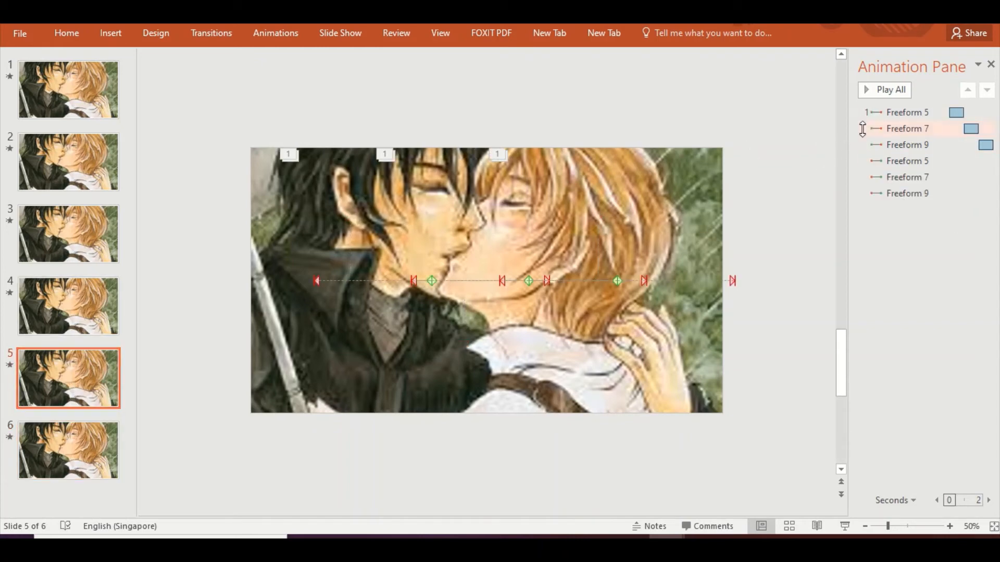
left_click(888, 89)
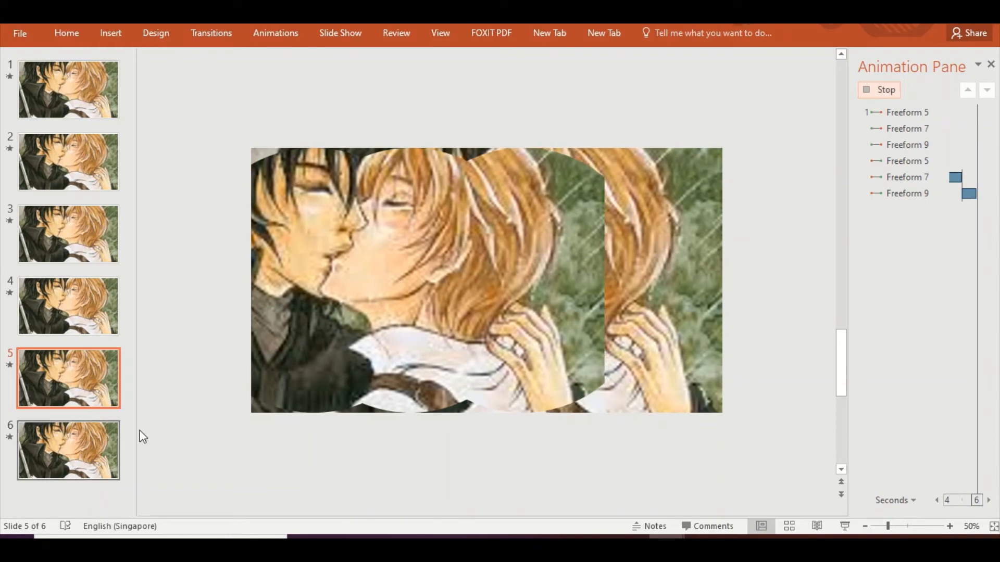
left_click(100, 445)
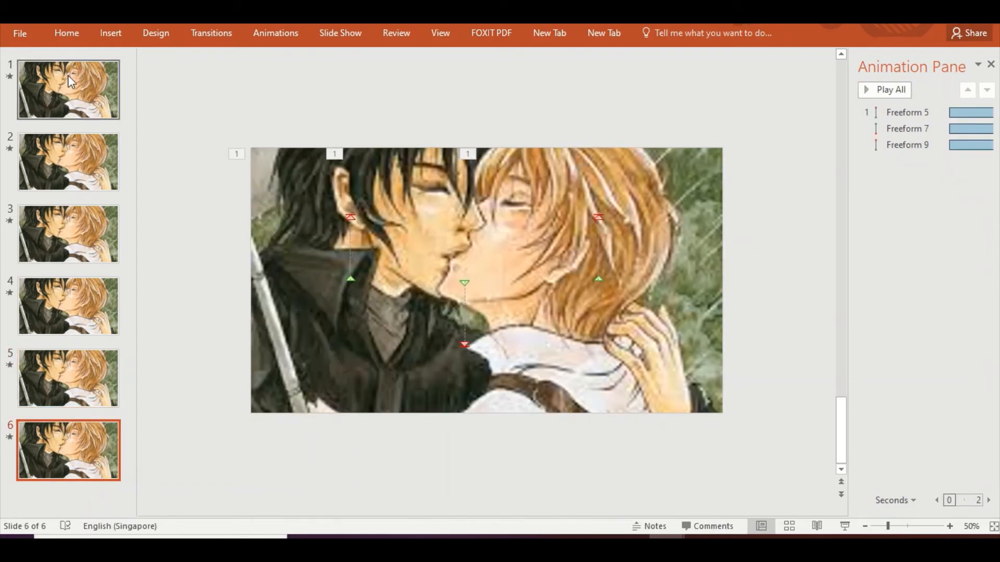
Add a blank slide after slide 6.
left_click(119, 32)
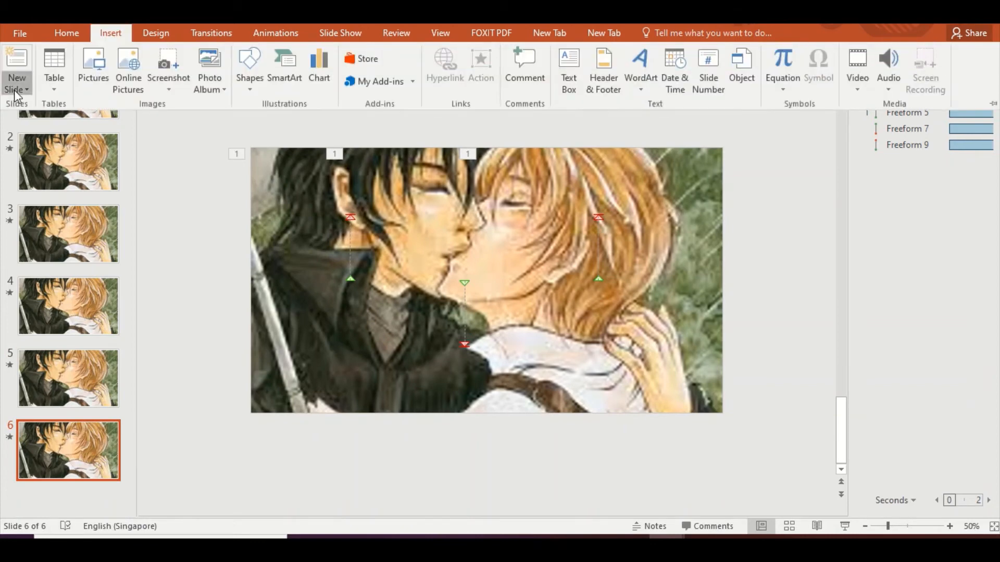
left_click(14, 90)
left_click(67, 290)
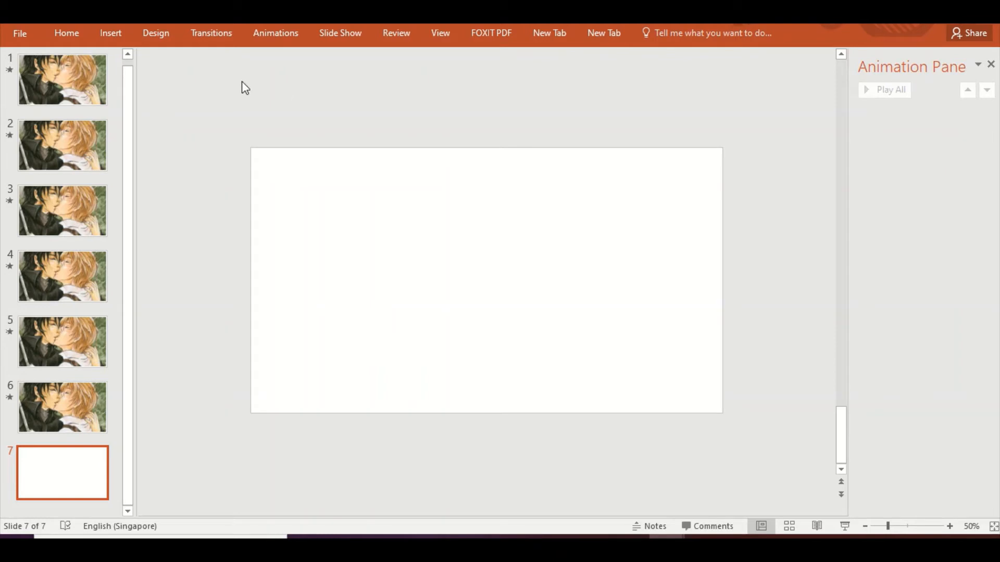
Draw a rectangle on the blank slide 7 and size it to cover the entire slide.
left_click(121, 32)
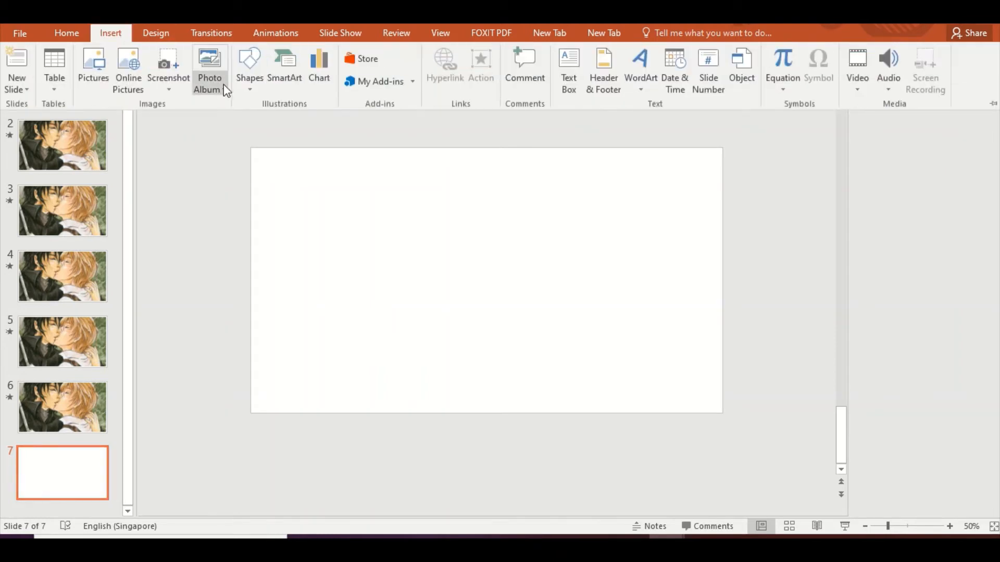
left_click(247, 84)
left_click(287, 120)
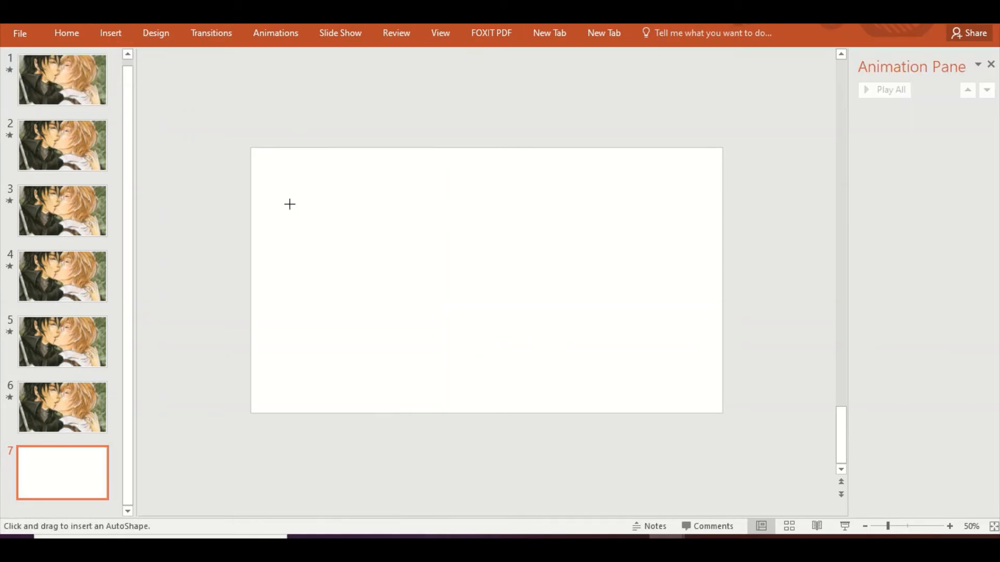
left_click_drag(269, 163, 691, 366)
left_click_drag(415, 257, 396, 236)
left_click_drag(672, 351, 723, 413)
left_click(183, 96)
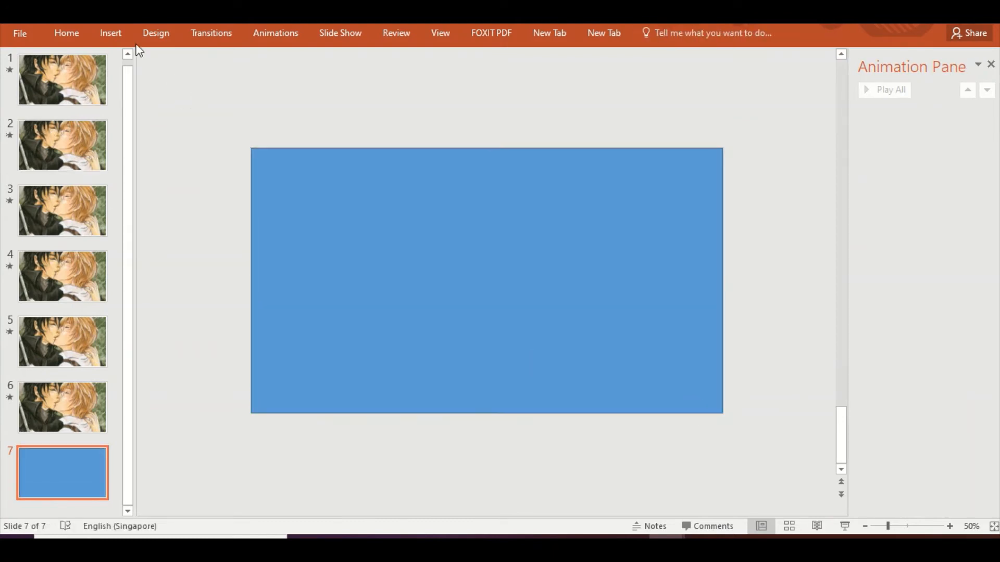
Draw an oval as tall as the slide and about half its width over the middle of the rectangle.
left_click(116, 31)
left_click(244, 86)
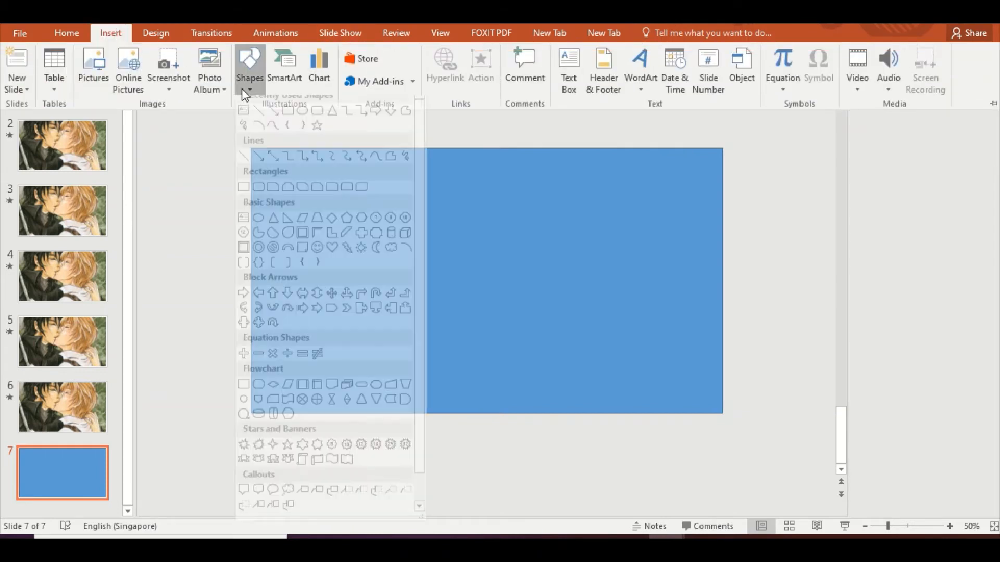
left_click(305, 122)
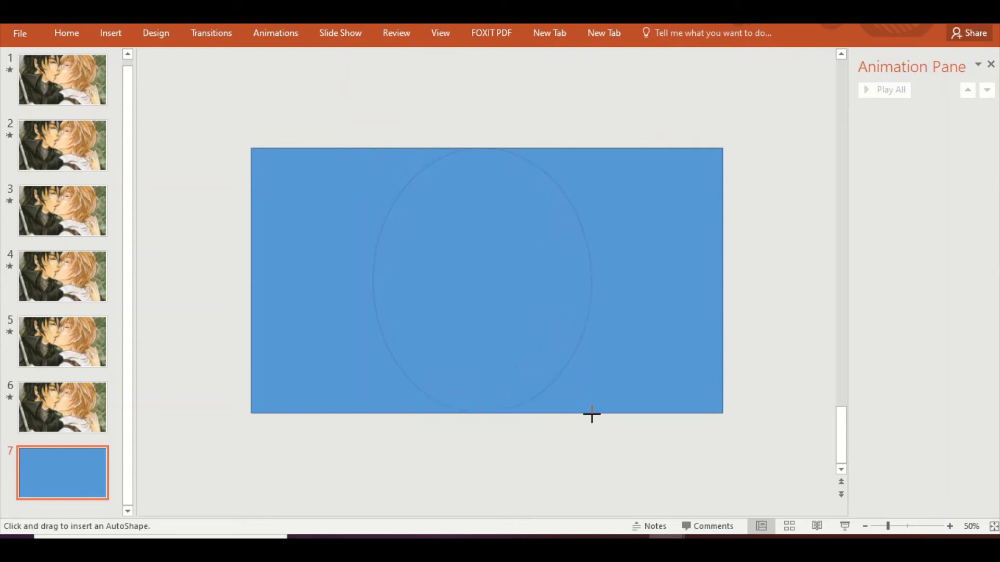
left_click_drag(592, 415, 608, 413)
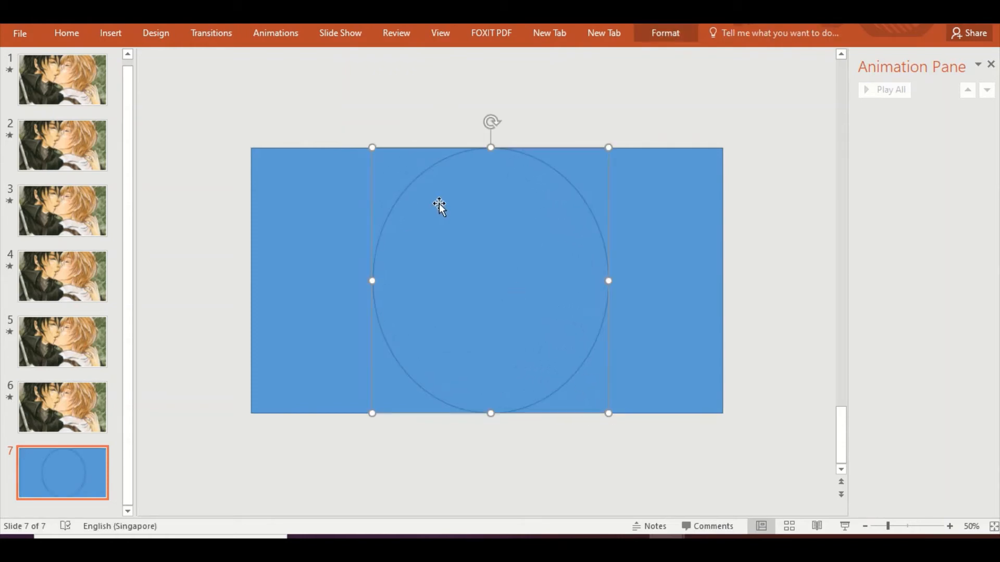
Shift the oval horizontally toward the slide's left edge, leaving a narrow margin beside it.
key("Left")
key("Left")
key("Left")
key("Left")
key("Left")
key("Left")
key("Left")
key("Left")
key("Left")
key("Left")
key("Left")
key("Left")
key("Left")
key("Left")
key("Left")
key("Left")
key("Left")
key("Left")
key("Left")
key("Left")
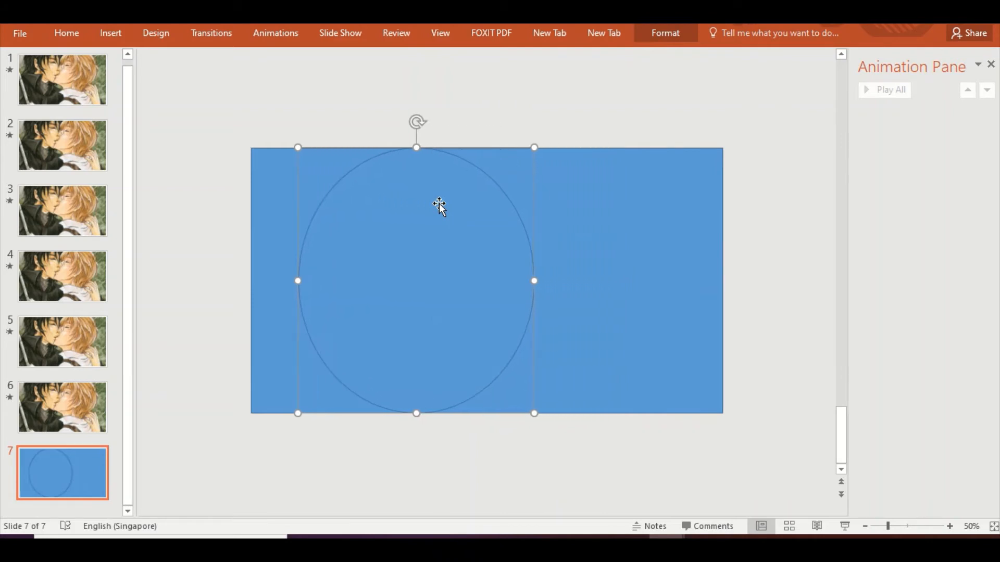
key("ctrl+Right")
key("ctrl+Right")
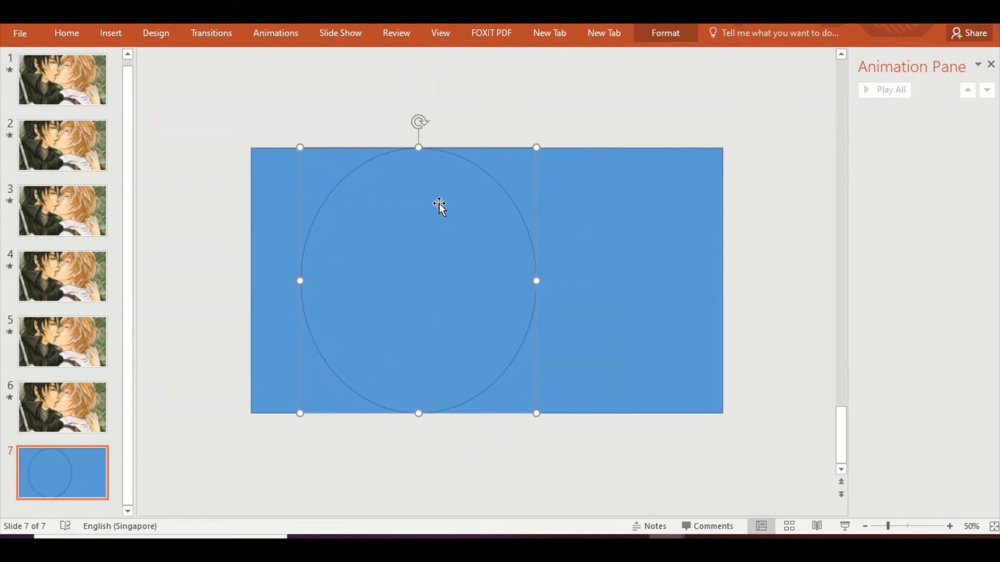
left_click(531, 114)
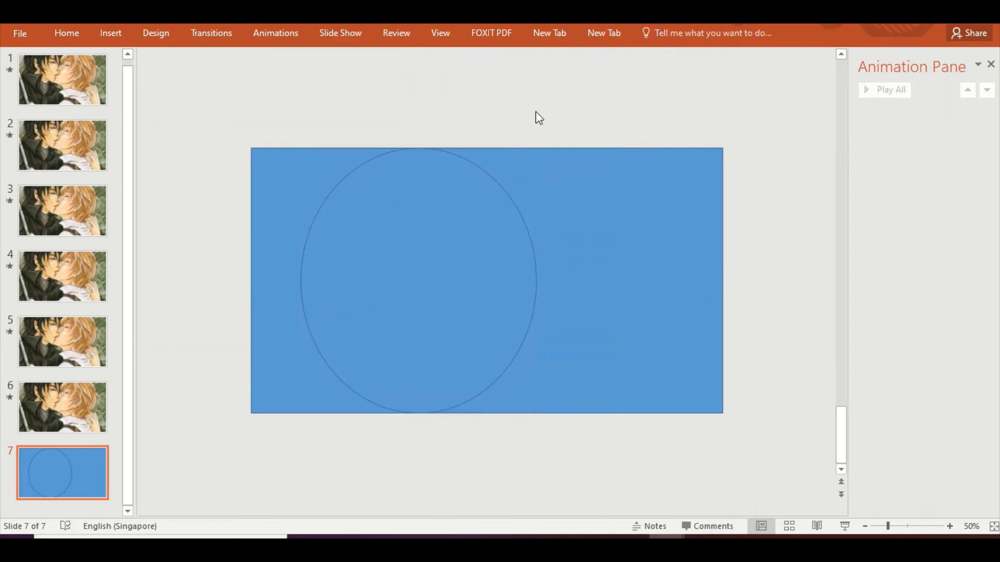
key("ctrl+v")
key("ctrl+v")
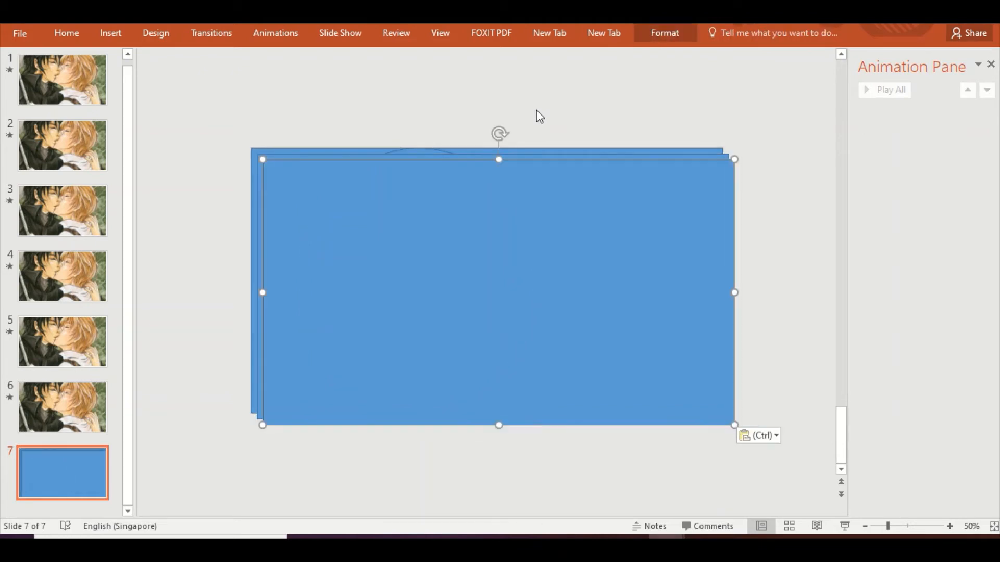
key("ctrl+z")
key("ctrl+z")
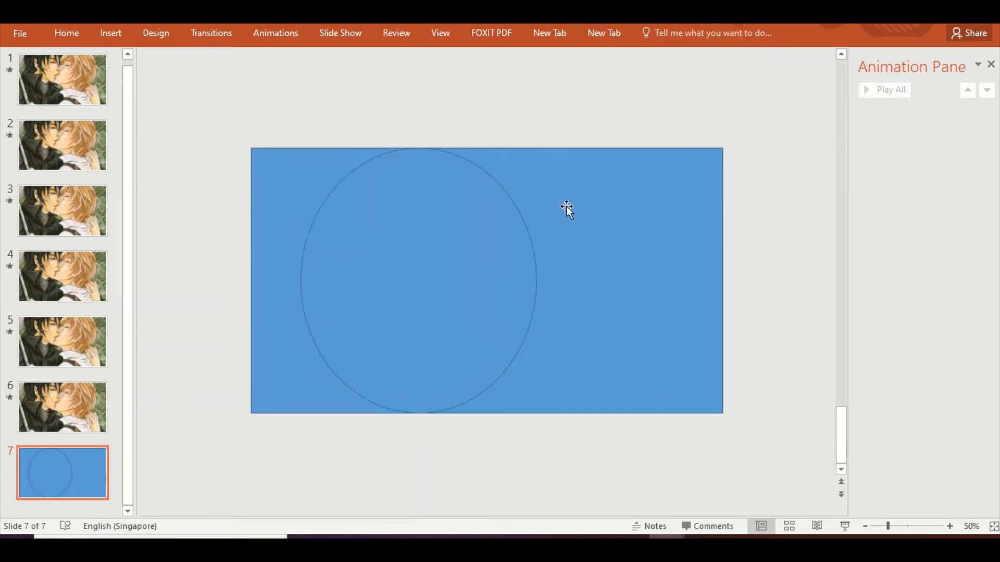
Make two copies of the oval and place them overlapping in a row to its right, with the last extending past the slide's right edge.
left_click(479, 207)
key("Tab")
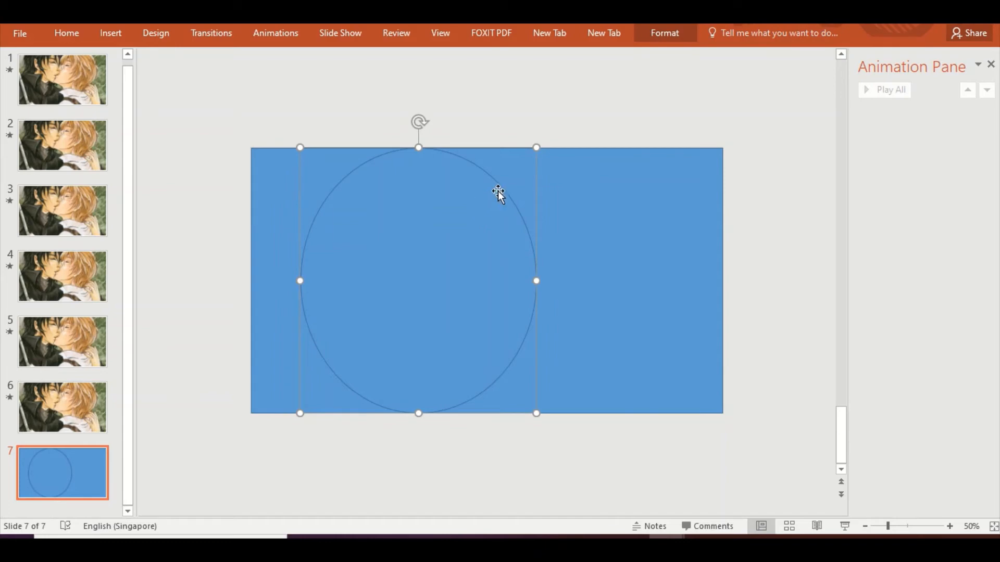
key("ctrl+v")
key("ctrl+v")
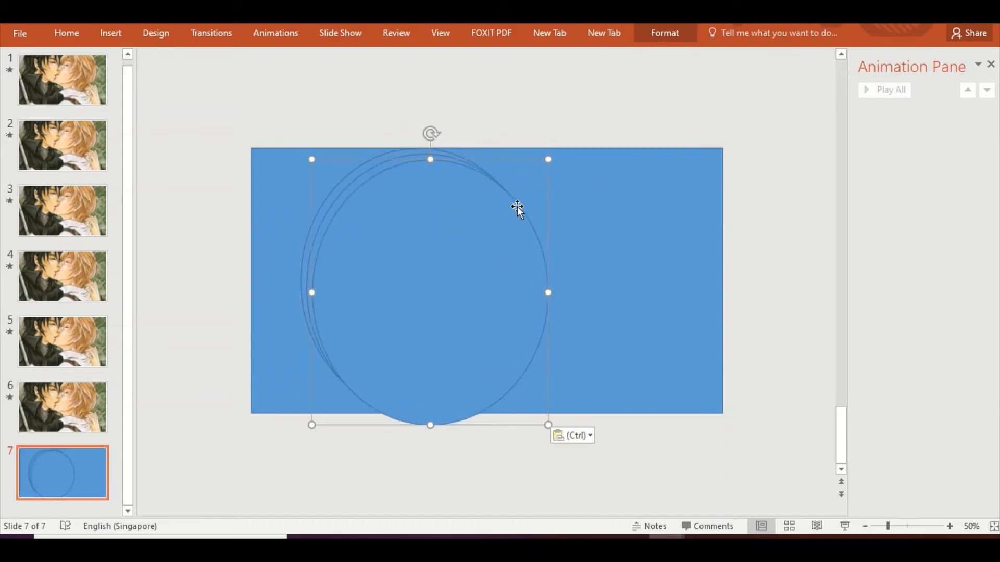
left_click_drag(475, 218, 551, 214)
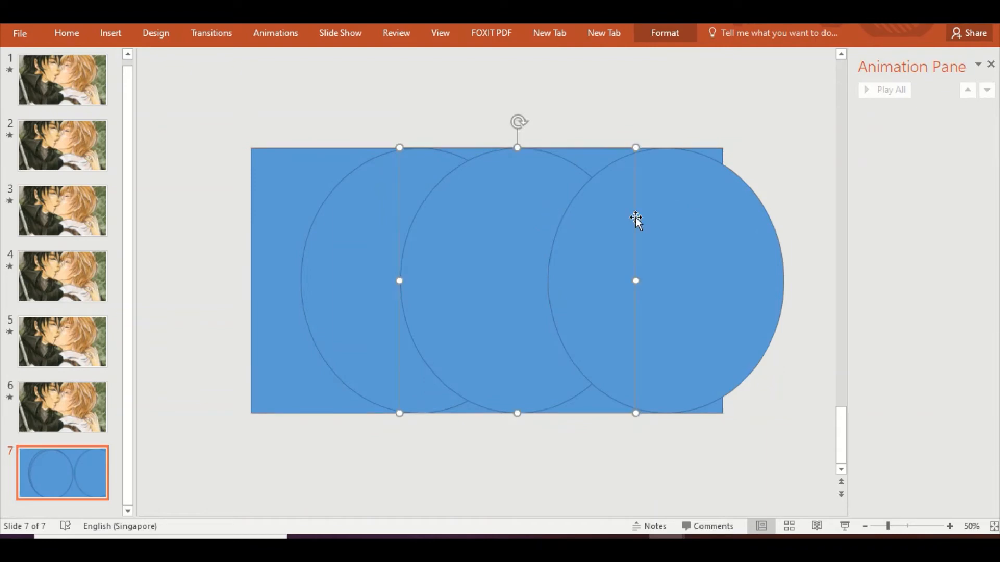
left_click_drag(658, 217, 636, 222)
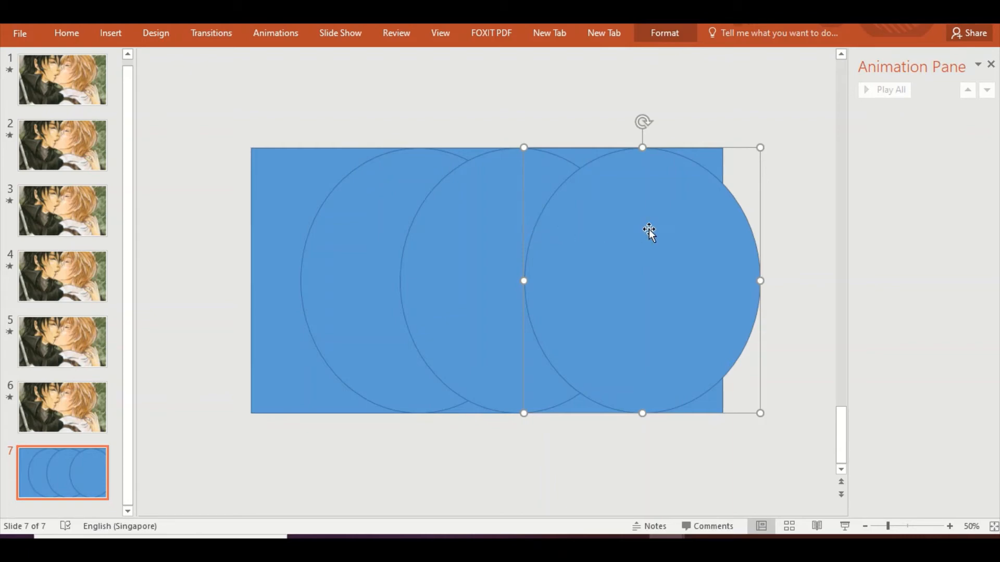
Shift the last oval farther right past the slide's edge and nudge the middle oval right to even out the spacing.
left_click_drag(650, 229, 669, 229)
left_click(488, 222)
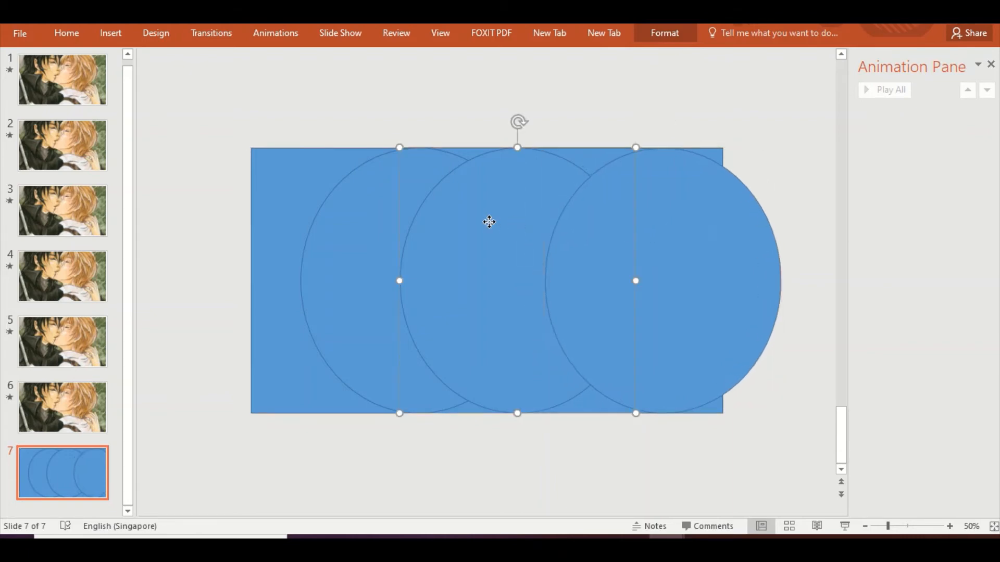
key("Right")
key("Right")
key("Right")
key("Right")
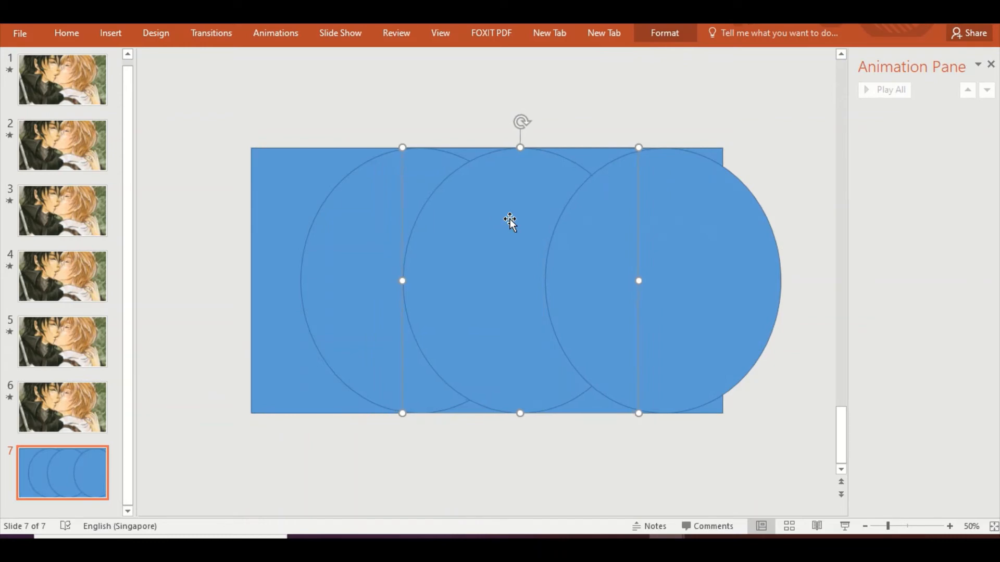
key("Right")
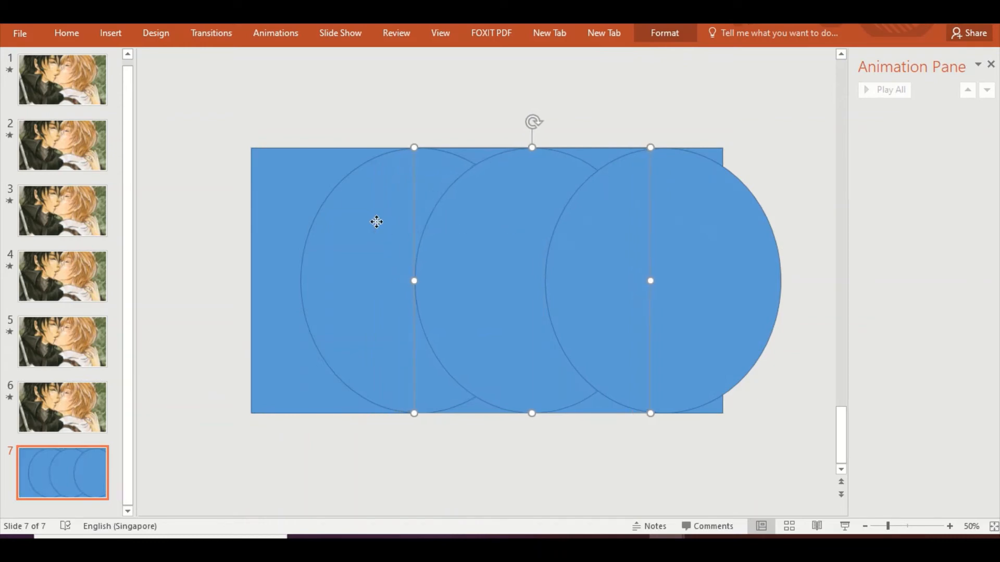
left_click(379, 223)
left_click(649, 79)
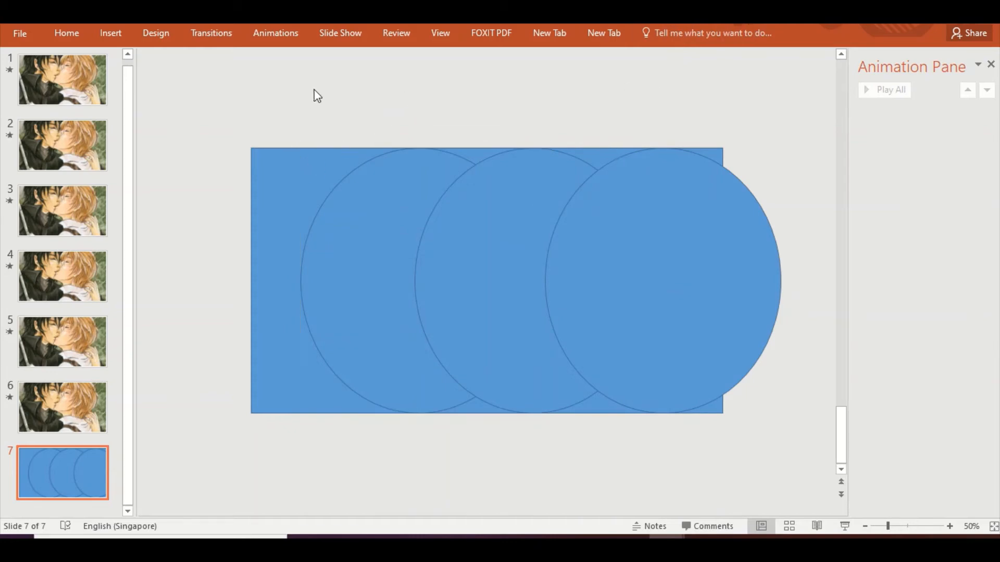
left_click(283, 168)
left_click_drag(281, 165, 290, 165)
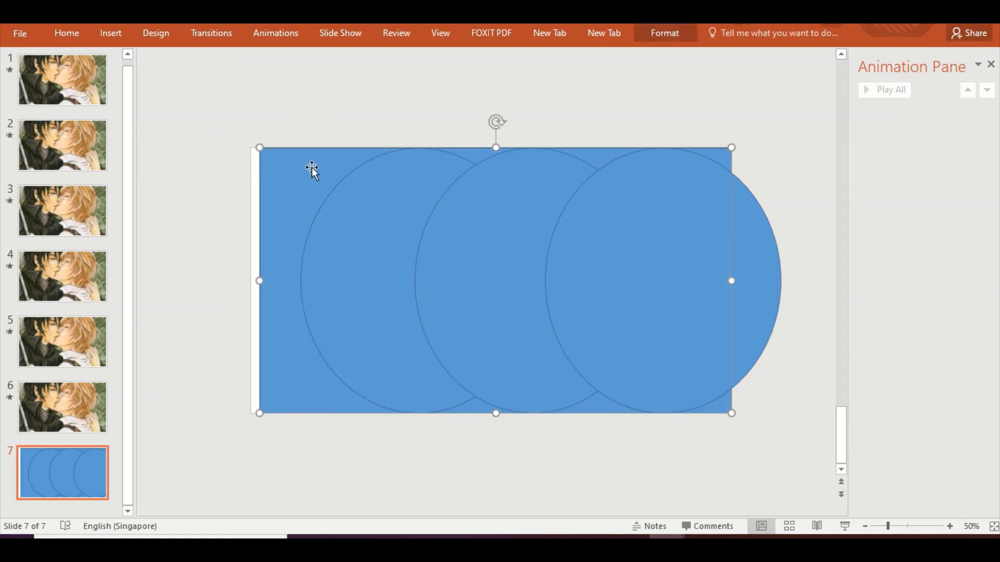
key("ctrl+z")
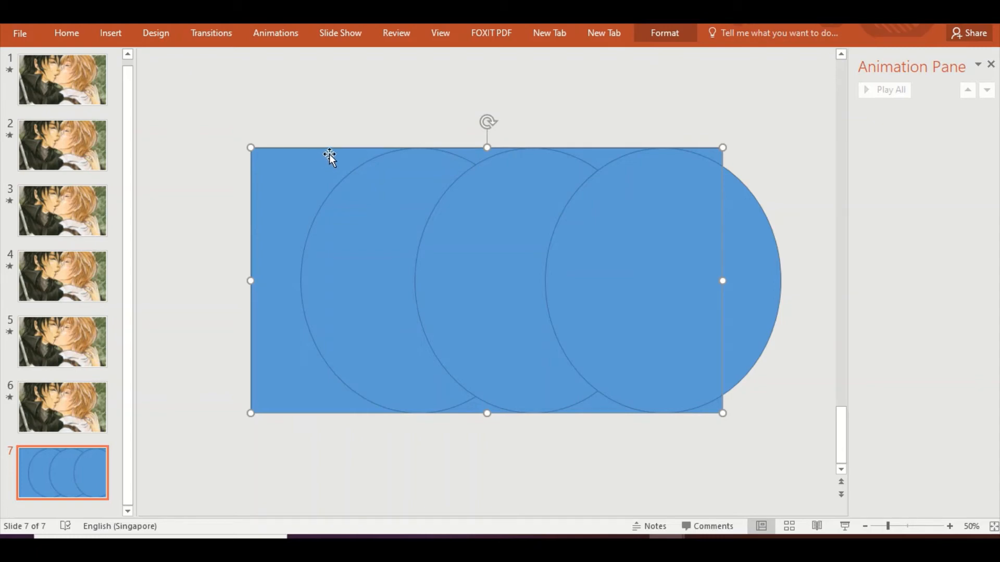
left_click(349, 89)
Intersect the slide-sized rectangle with the leftmost oval.
left_click(299, 171)
left_click(372, 200, "shift")
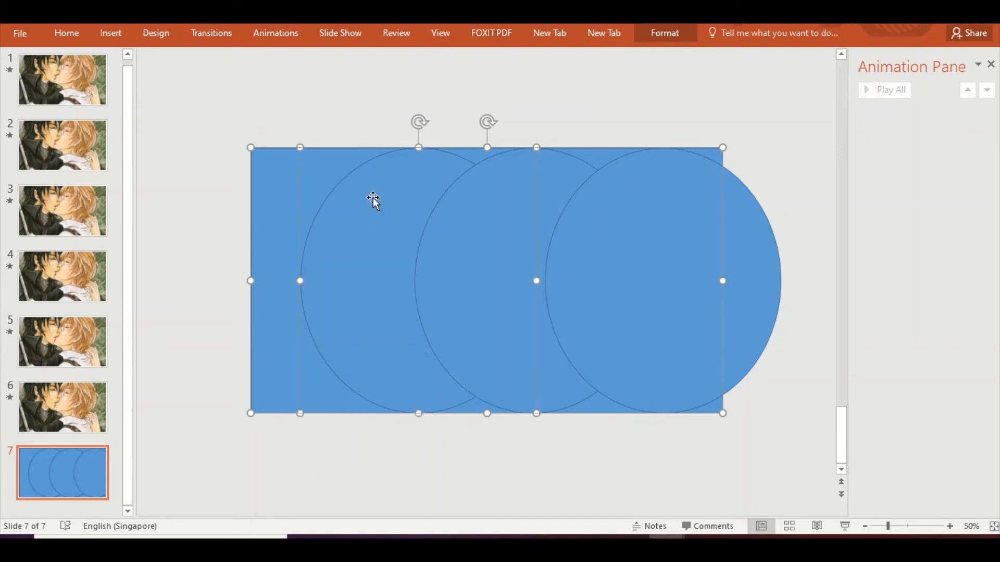
left_click(548, 34)
left_click(22, 60)
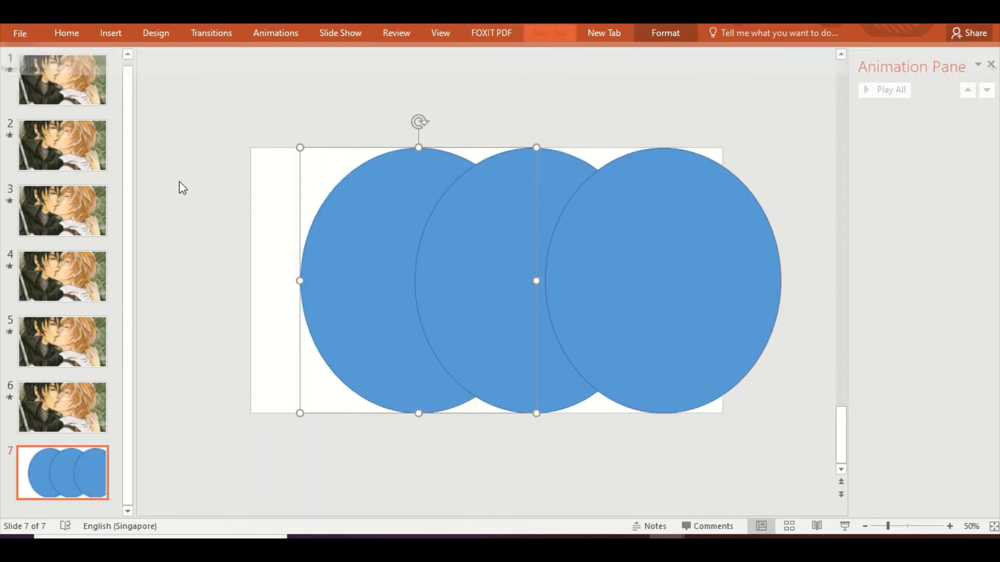
Paste a copy of the slide-sized rectangle at the very back and intersect it with the middle oval.
key("ctrl+v")
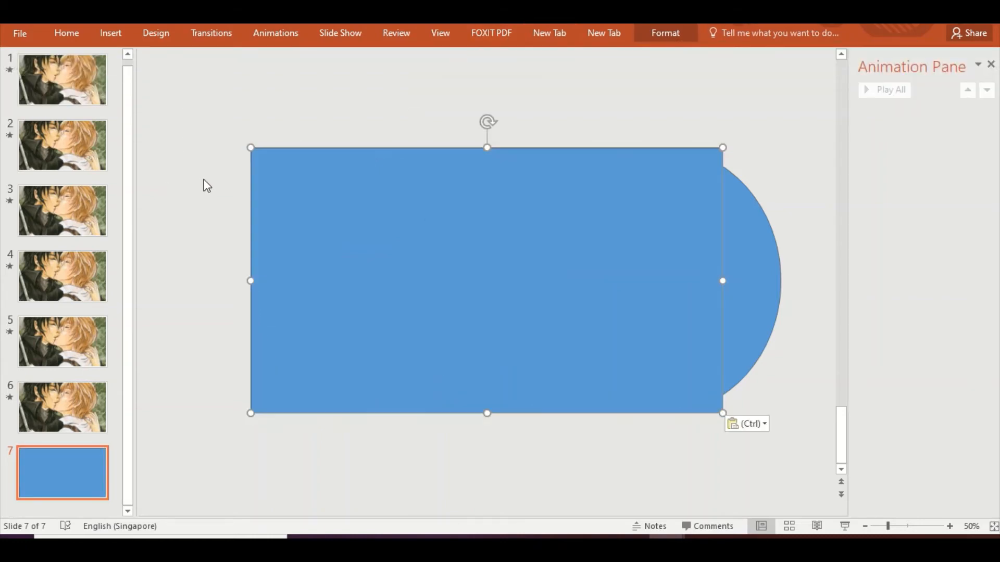
right_click(425, 209)
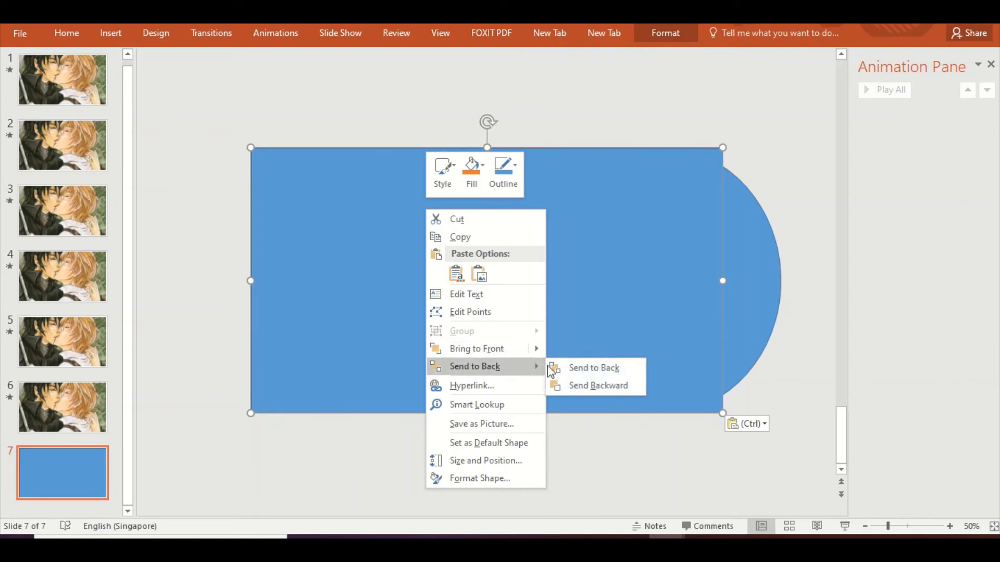
left_click(597, 365)
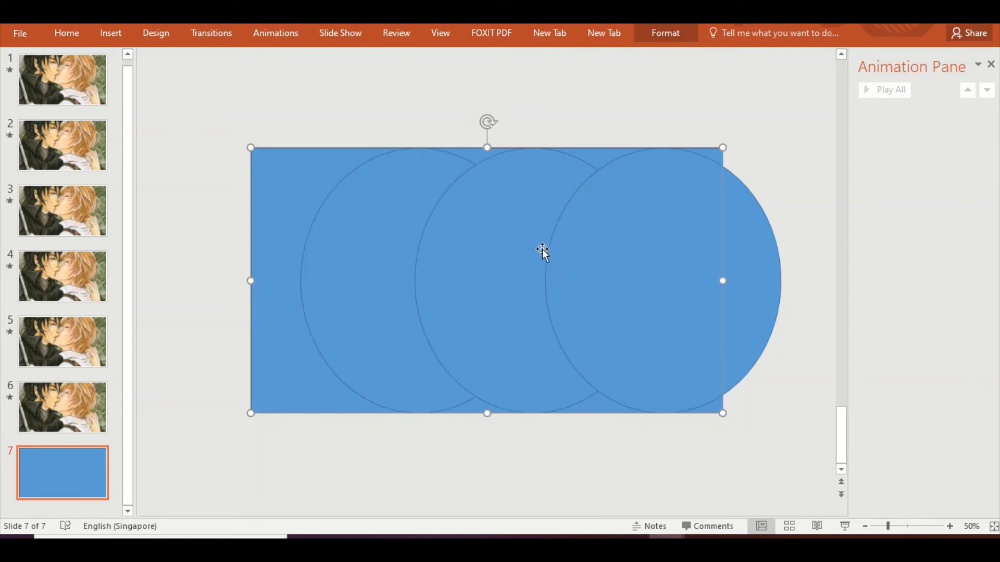
left_click(521, 230, "shift")
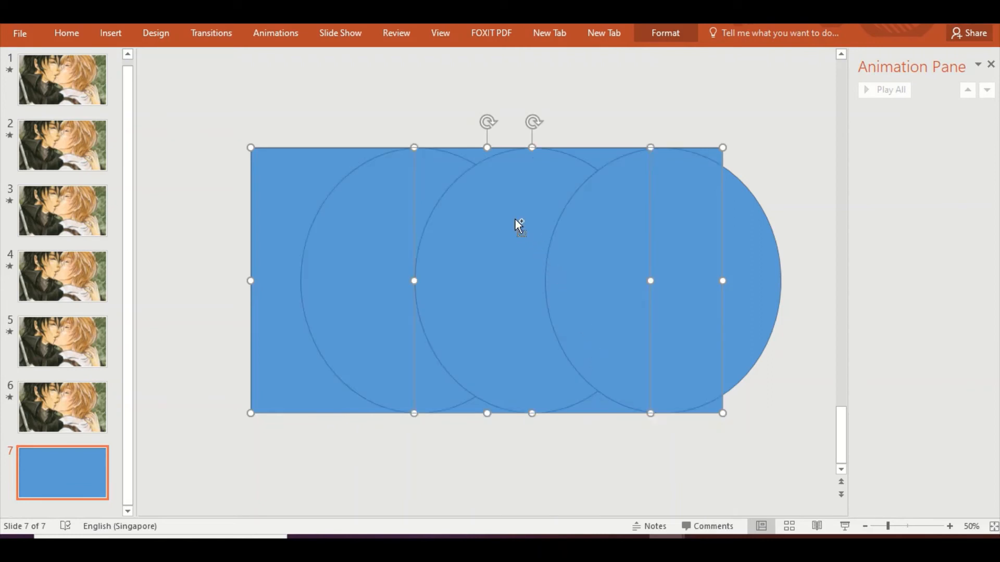
left_click(553, 33)
left_click(41, 67)
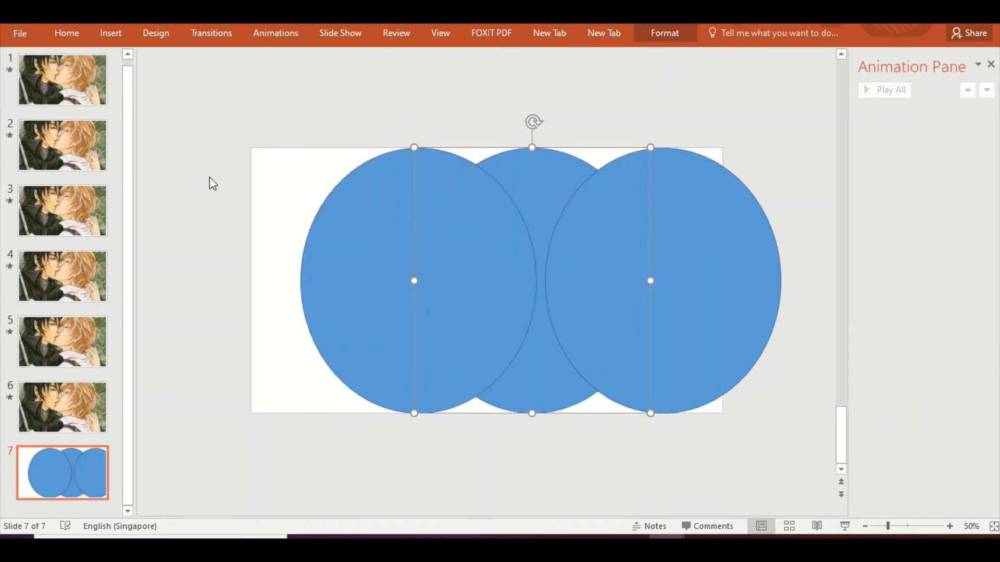
Paste another slide-sized rectangle behind the ovals and intersect it with the rightmost oval to trim it at the slide's edge.
key("ctrl+v")
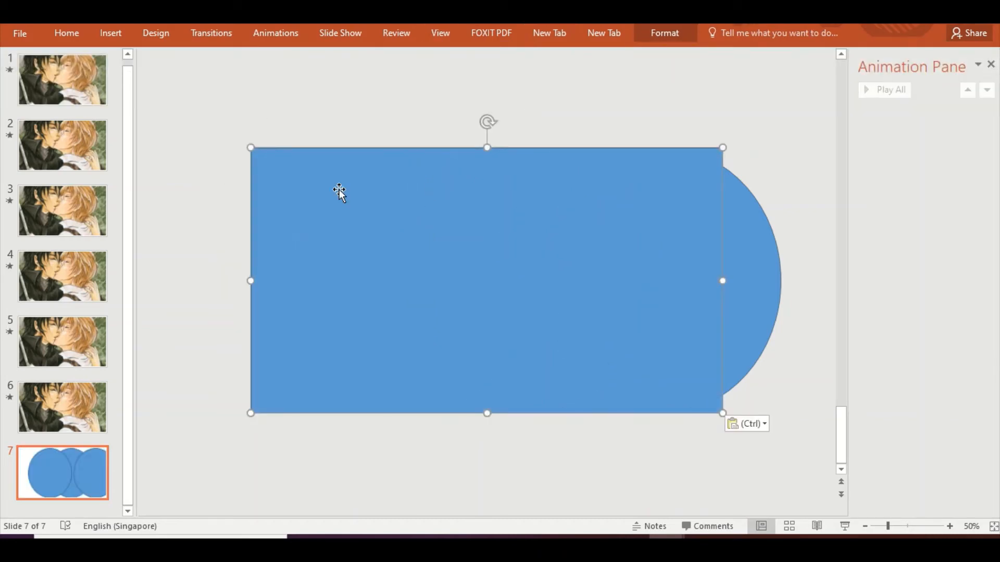
right_click(468, 218)
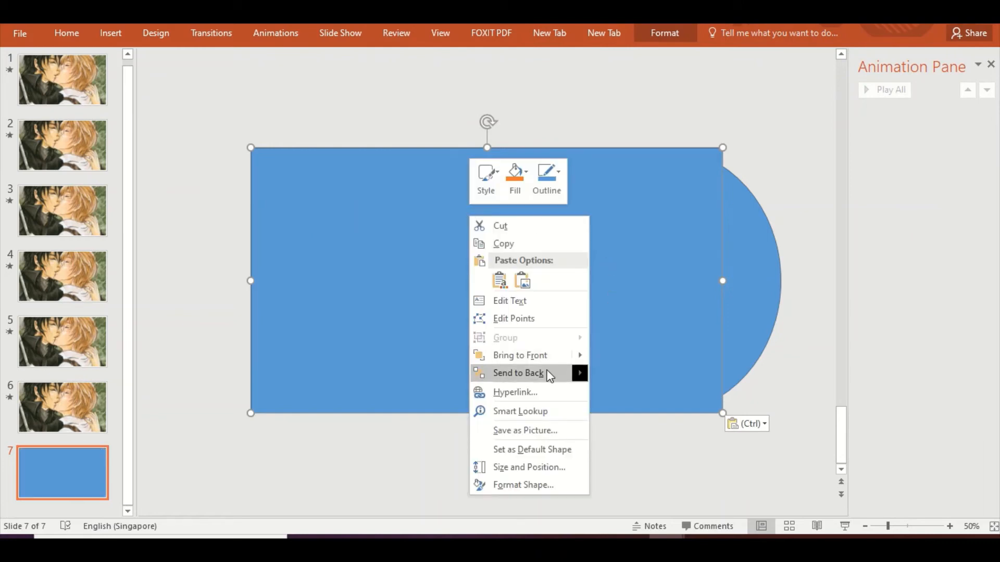
mouse_move(549, 375)
left_click(627, 374)
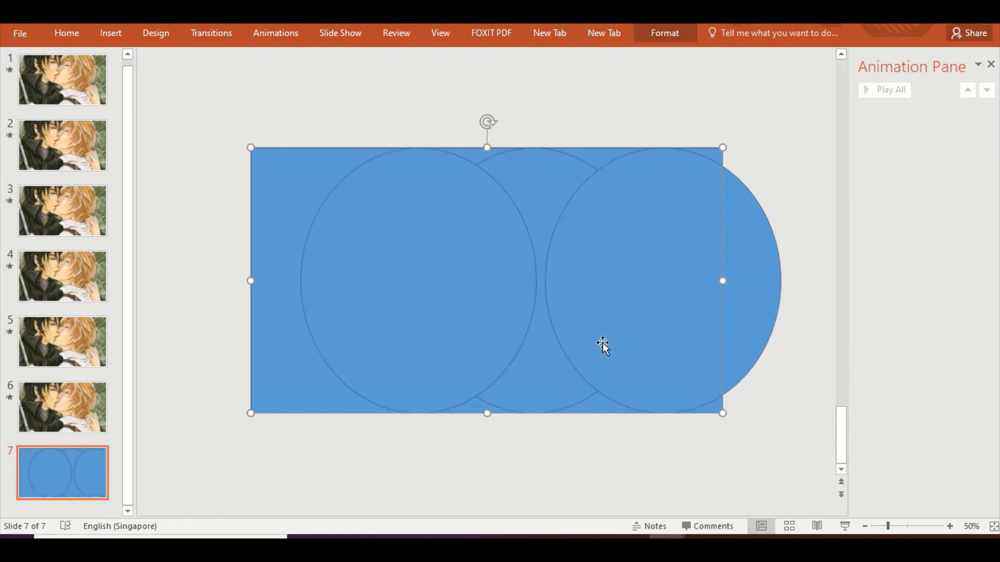
left_click(667, 233, "ctrl")
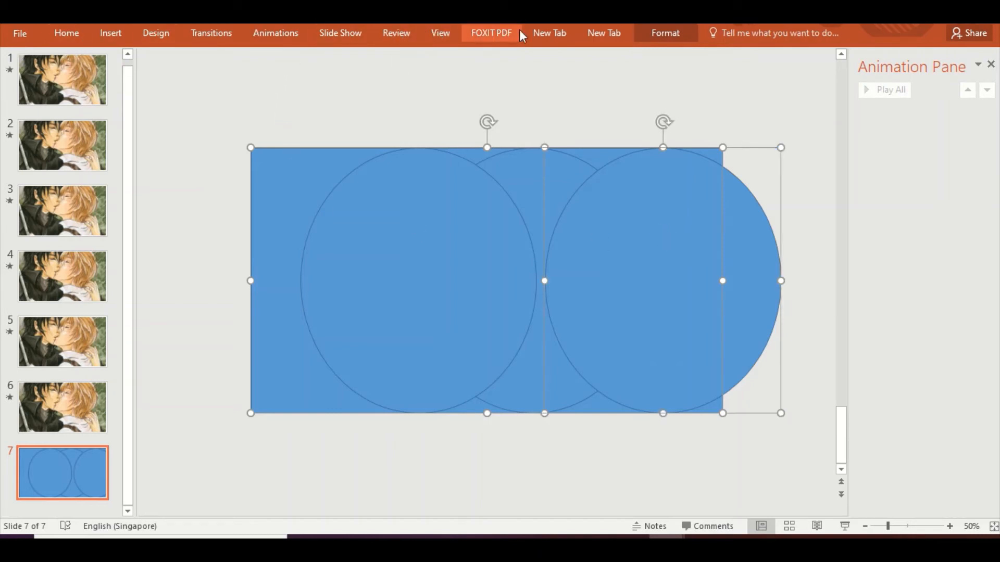
left_click(533, 35)
left_click(22, 75)
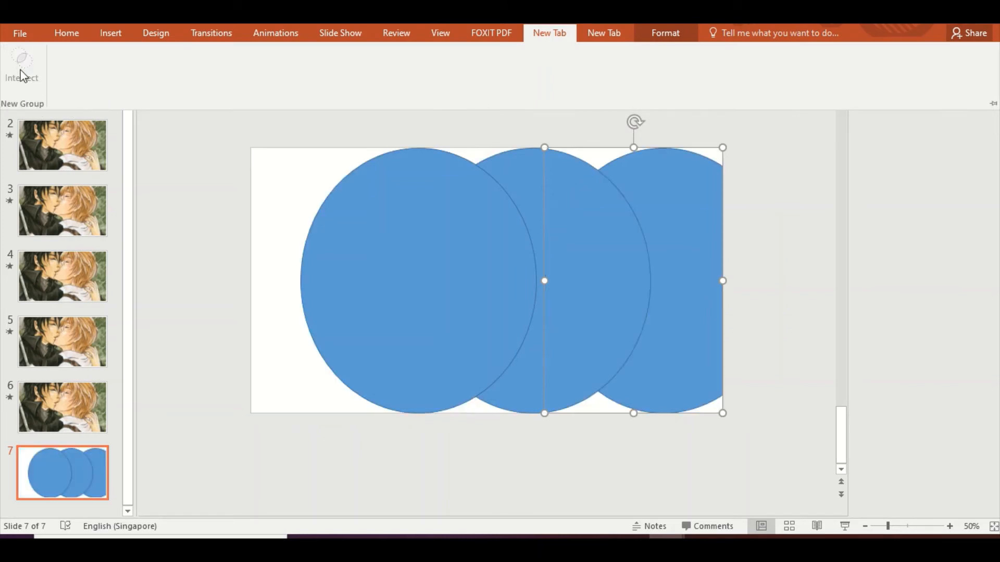
left_click(194, 274)
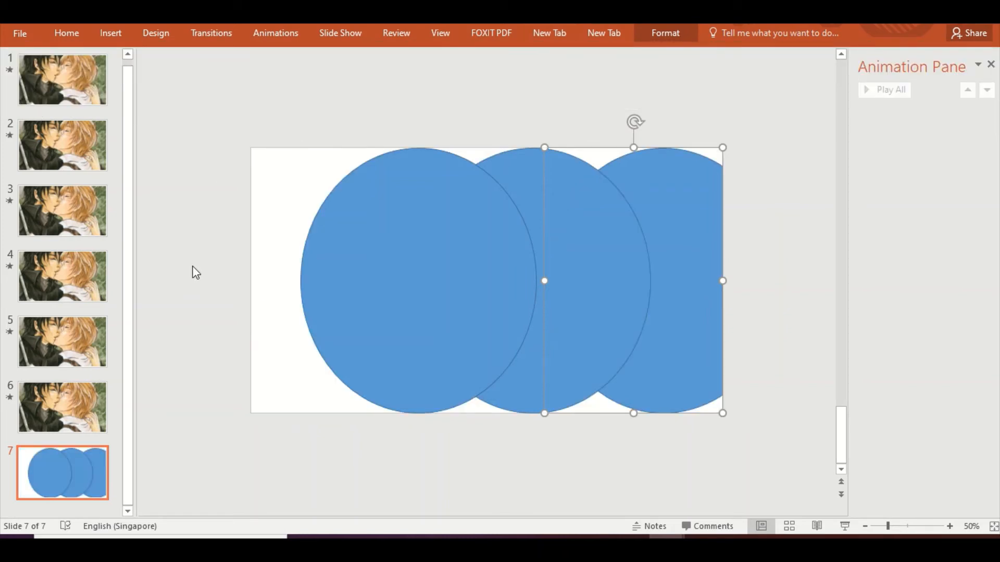
Paste one more slide-sized rectangle and send it to the back, behind the three oval pieces.
key("ctrl+v")
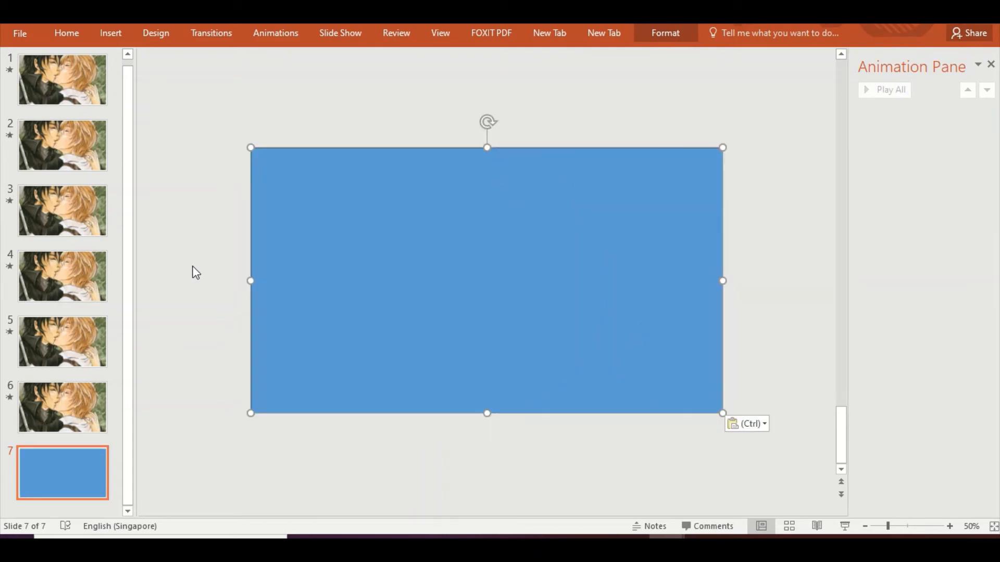
right_click(479, 237)
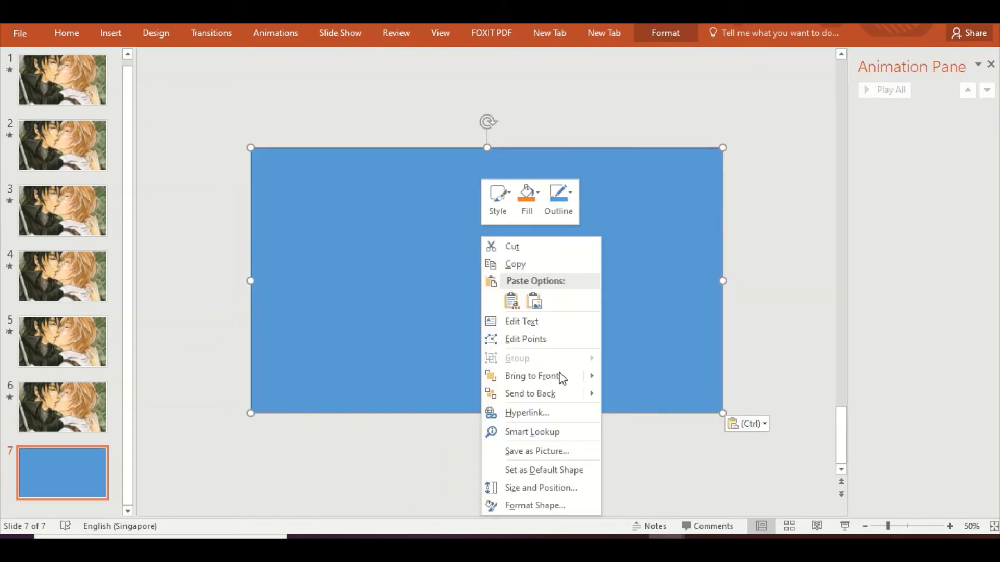
mouse_move(547, 394)
left_click(618, 397)
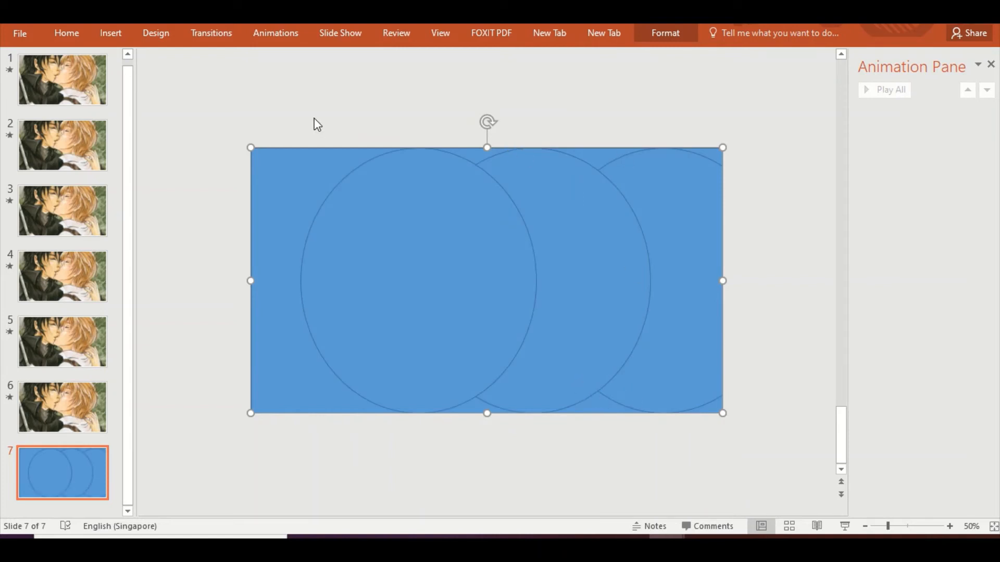
left_click(323, 90)
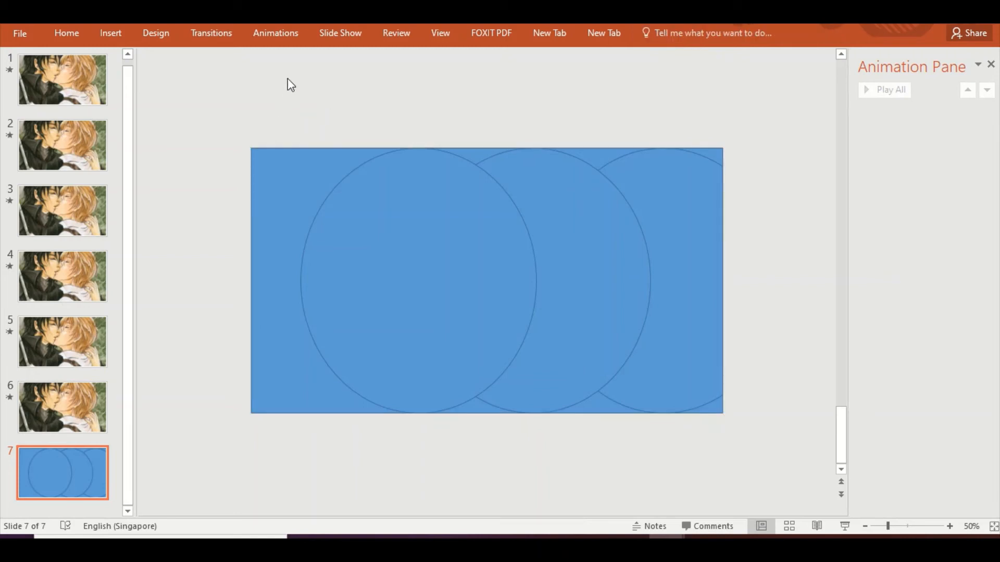
Set slide 7's background to a picture fill using the file anime2.jpg.
right_click(251, 81)
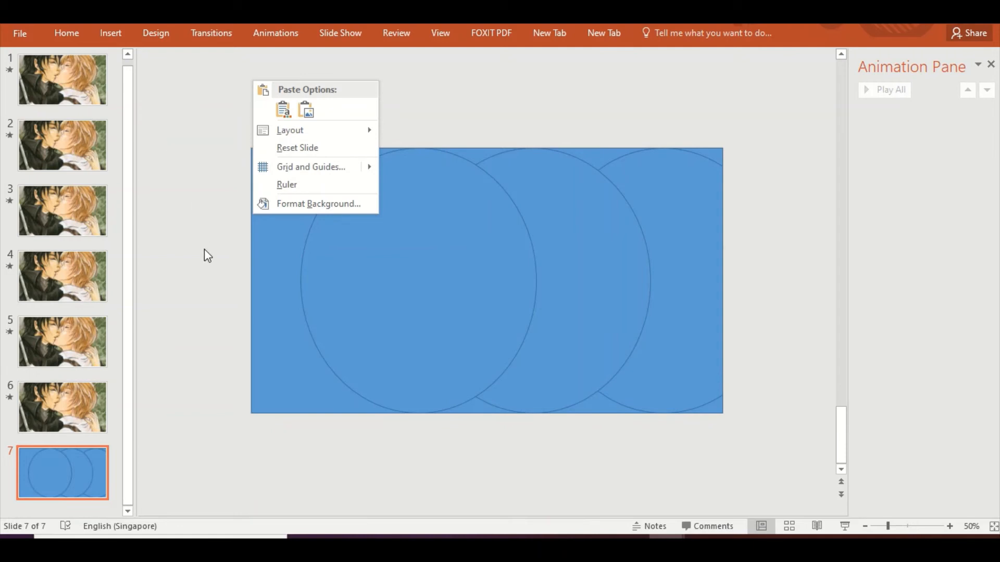
left_click(428, 110)
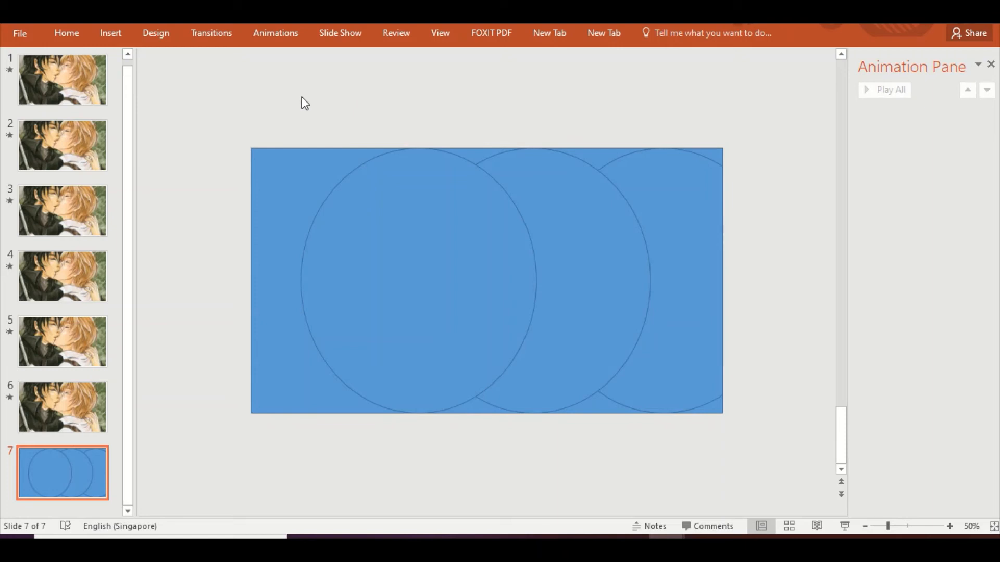
right_click(234, 89)
key("Escape")
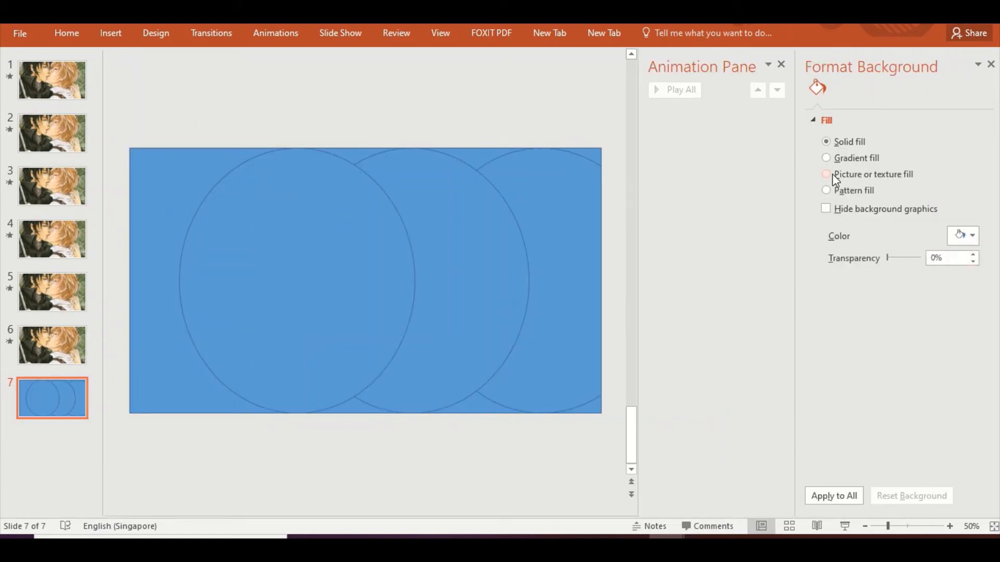
left_click(828, 174)
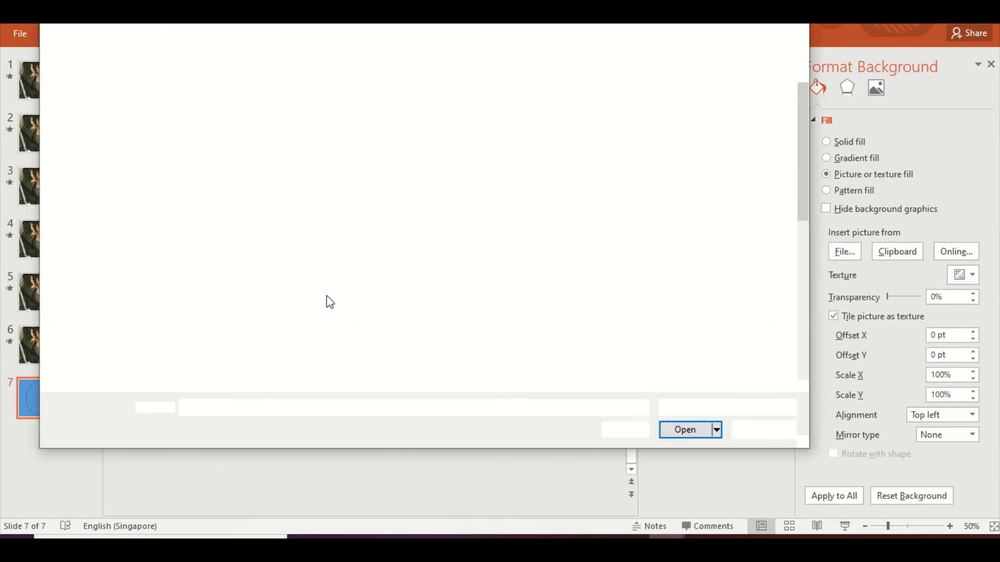
left_click(365, 103)
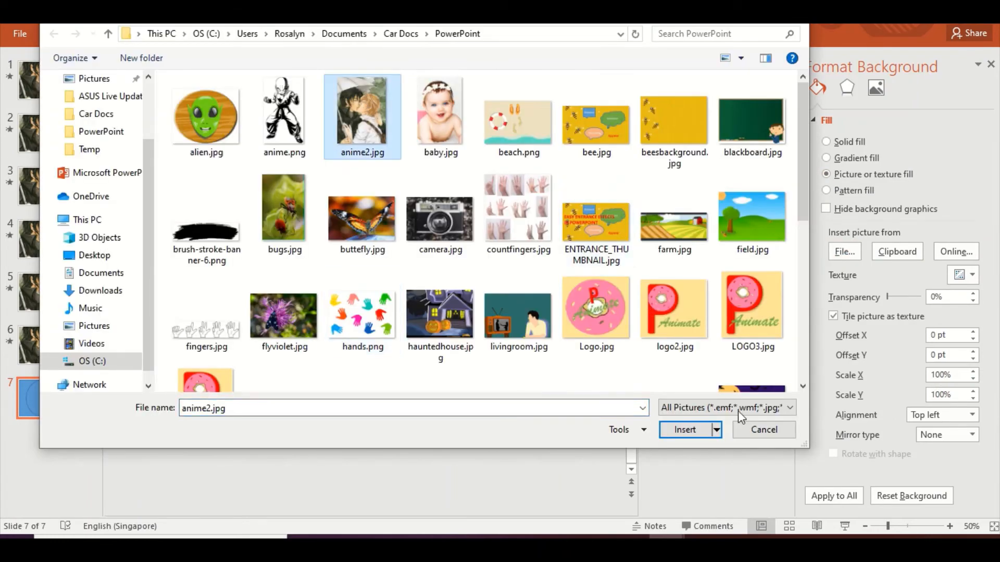
left_click(677, 432)
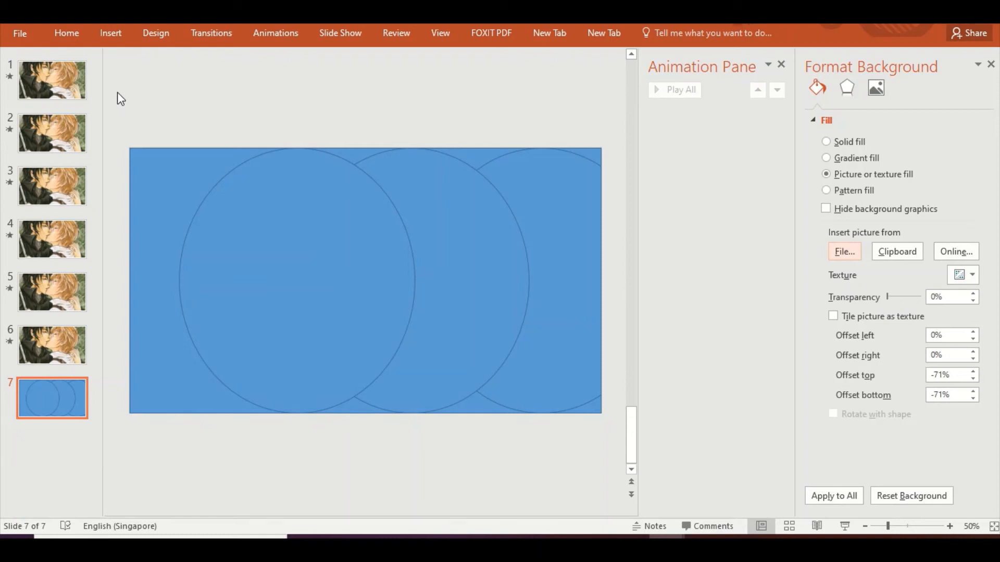
Apply the slide background fill to the rectangle and all three oval pieces on slide 7.
left_click_drag(118, 118, 608, 452)
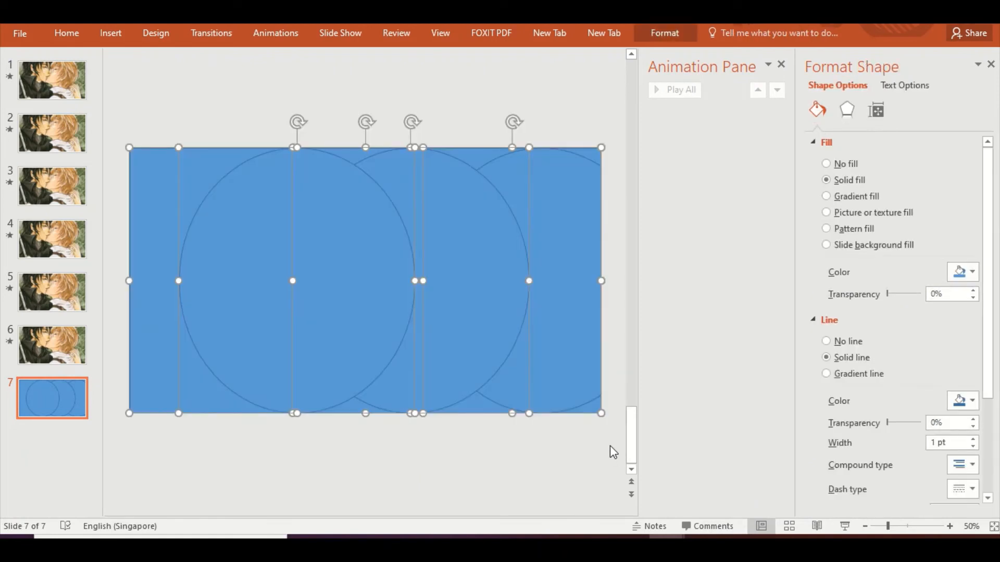
left_click(828, 245)
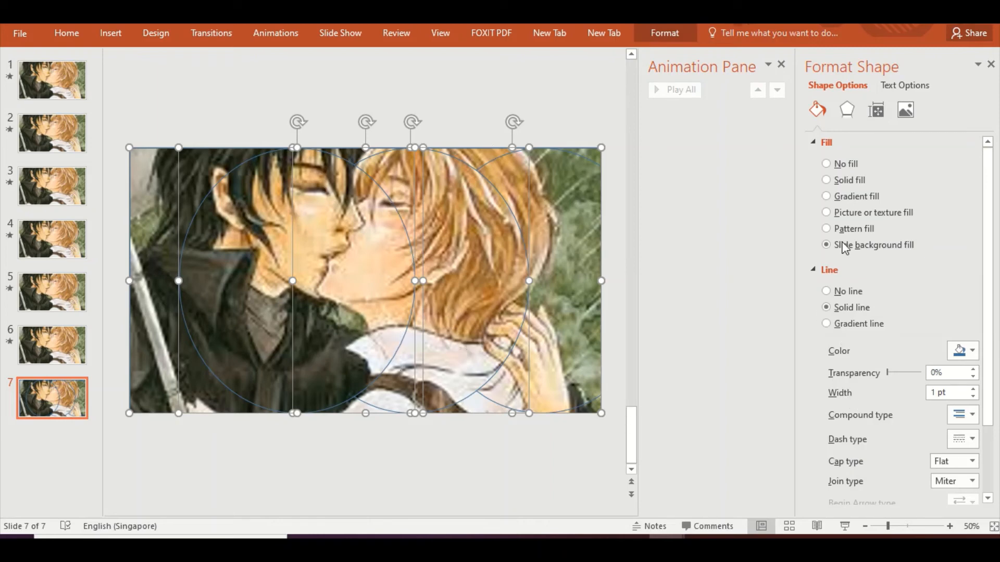
left_click(991, 64)
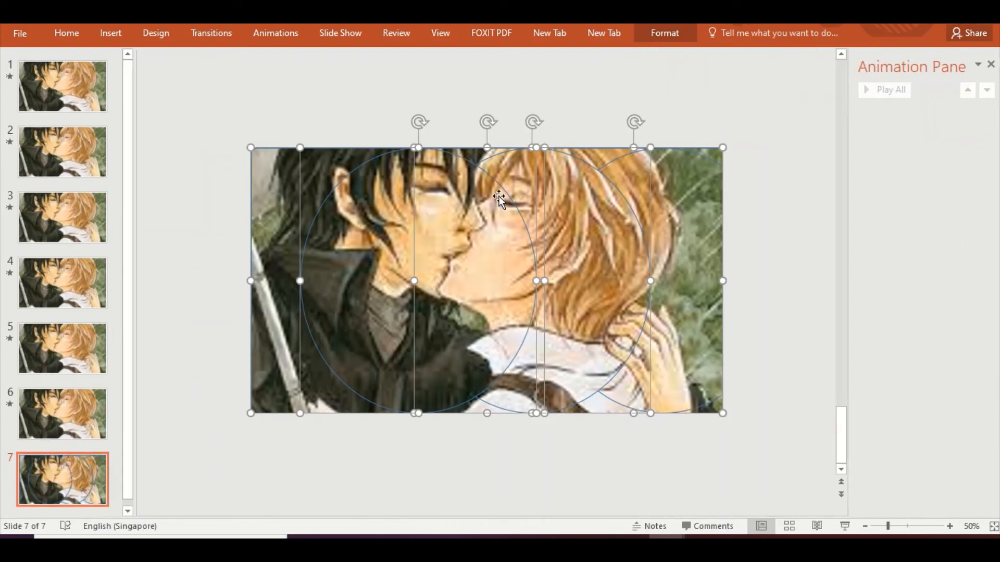
left_click(471, 101)
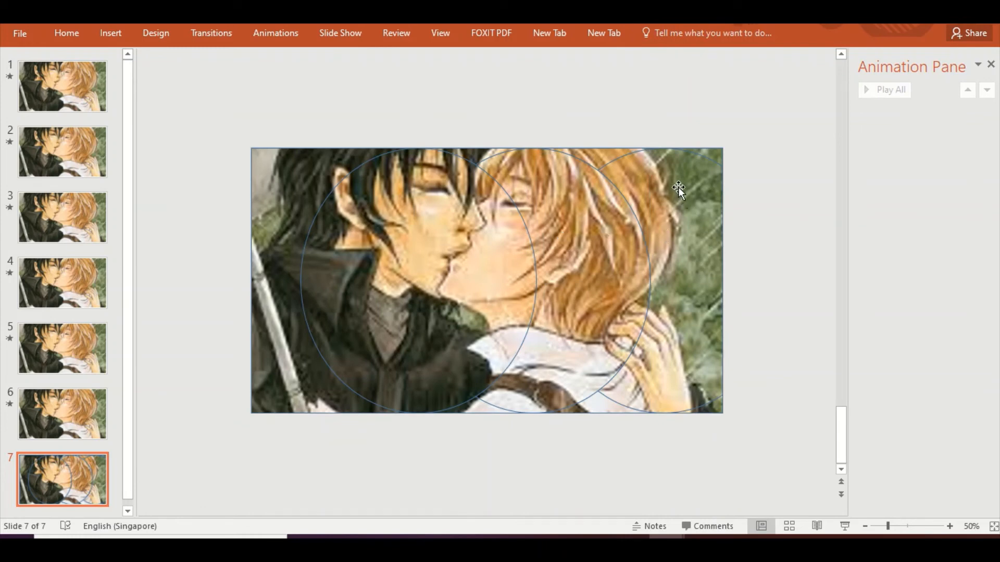
left_click(565, 205)
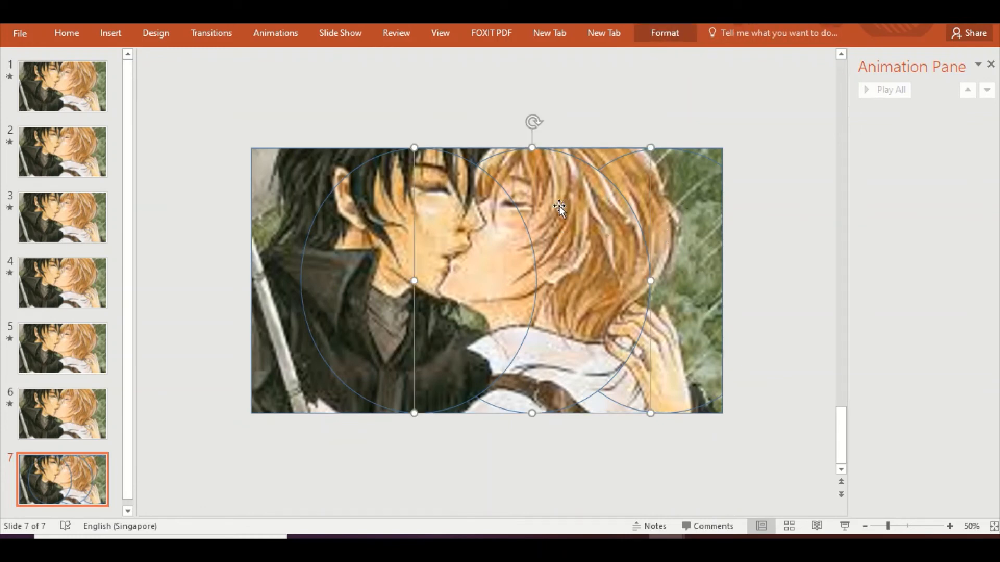
left_click(611, 85)
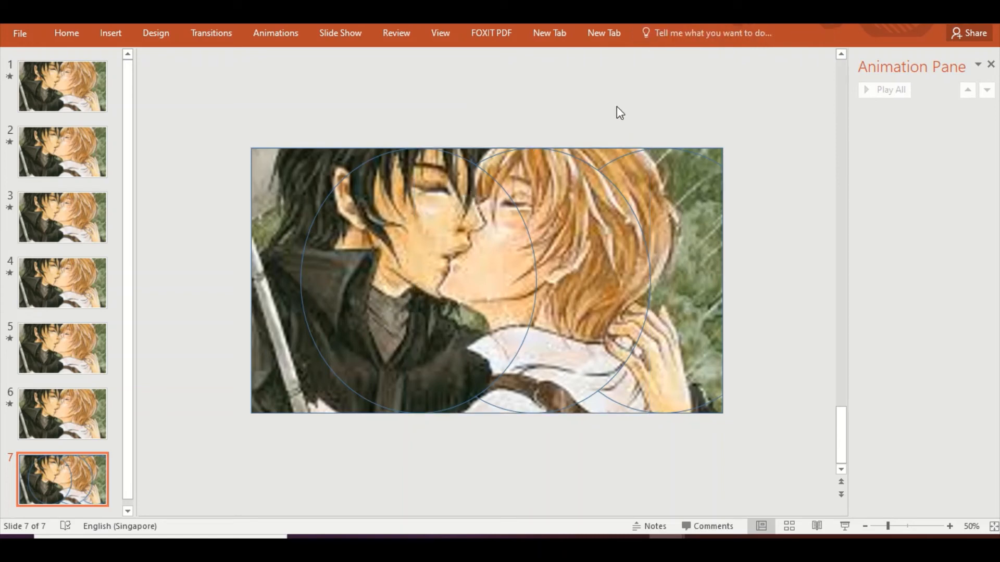
Bring the middle oval piece to the front, followed by the rightmost oval piece, so they stack in order on slide 7.
left_click(670, 190)
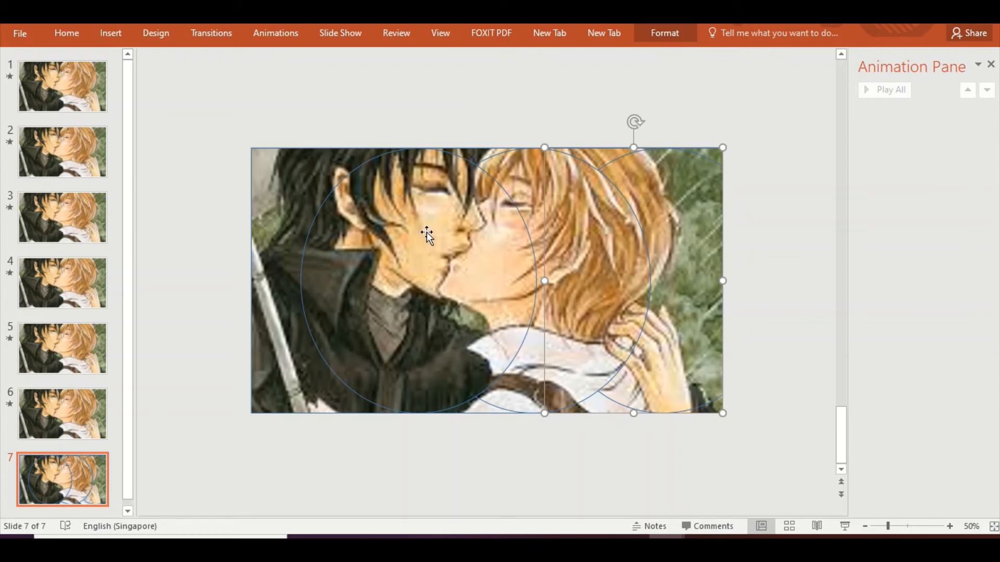
left_click(552, 125)
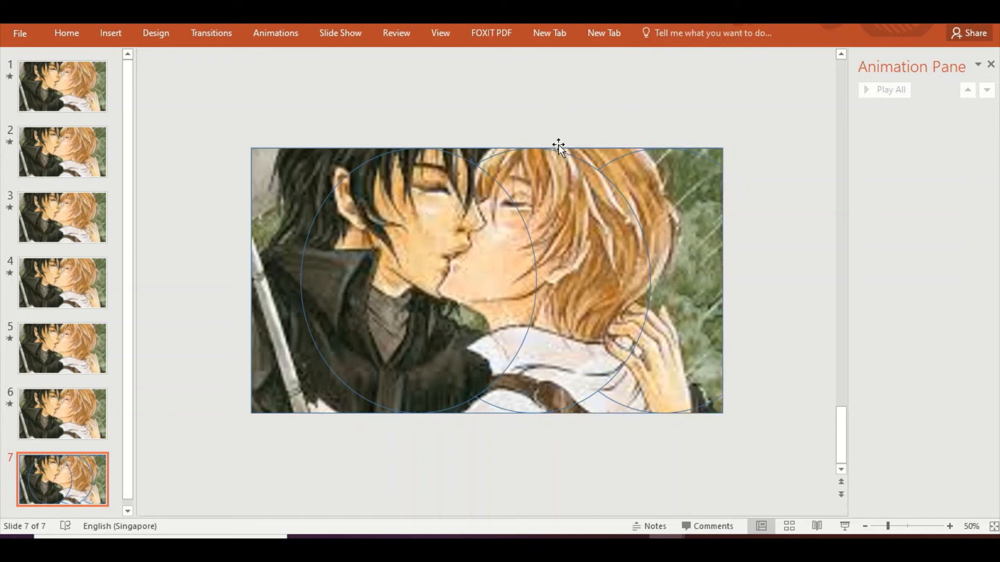
left_click(542, 186)
right_click(542, 186)
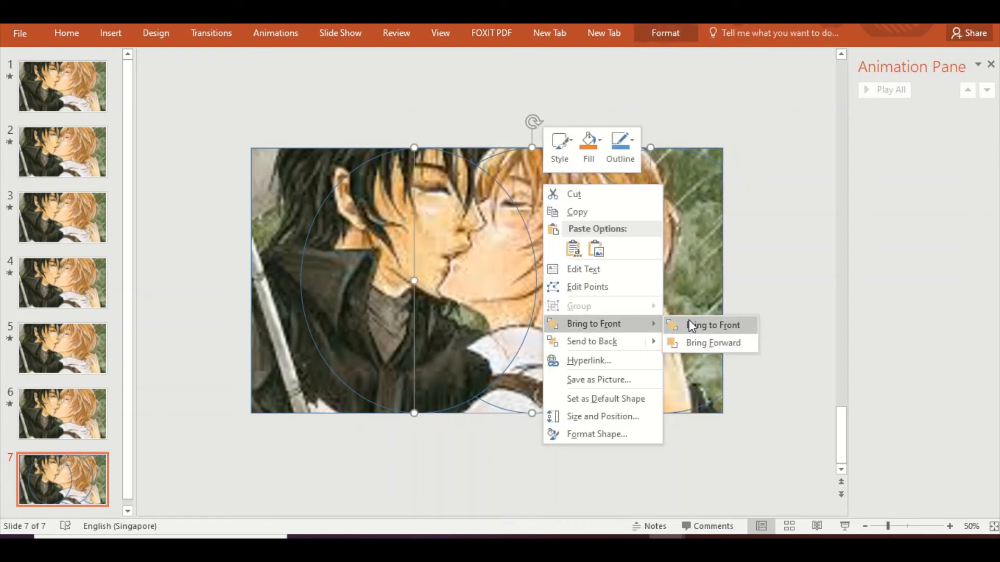
left_click(692, 324)
left_click(686, 214)
right_click(686, 214)
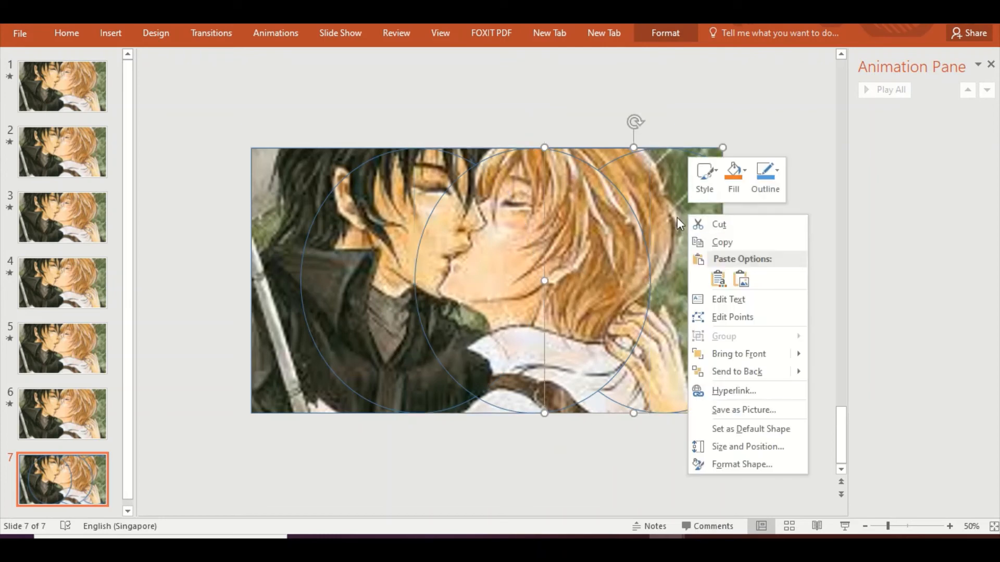
mouse_move(761, 351)
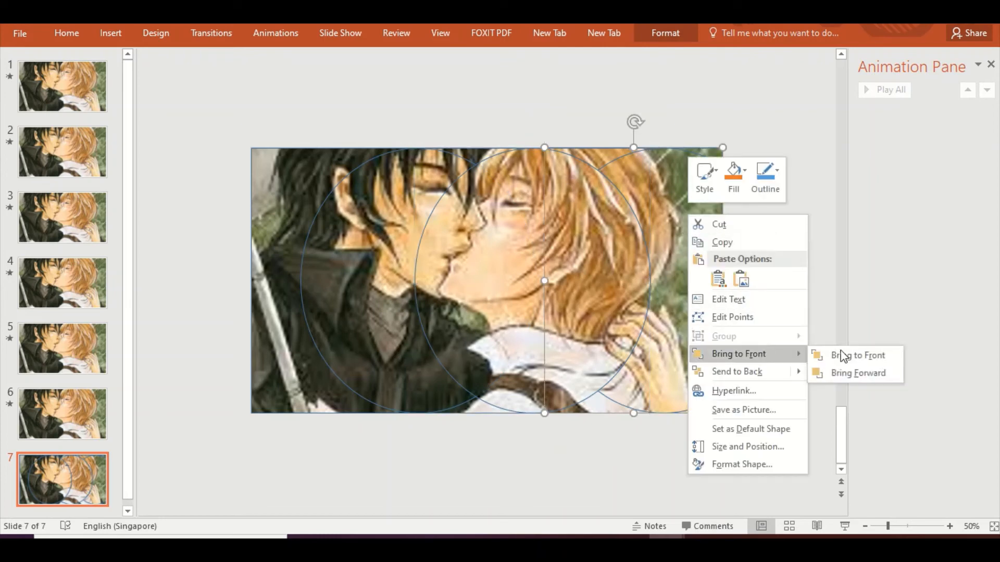
left_click(880, 353)
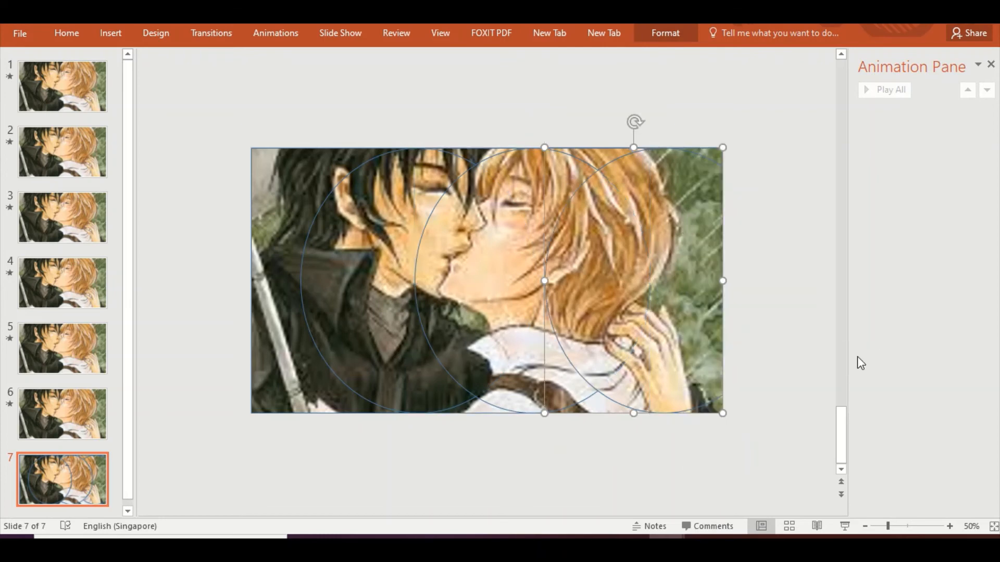
left_click(402, 61)
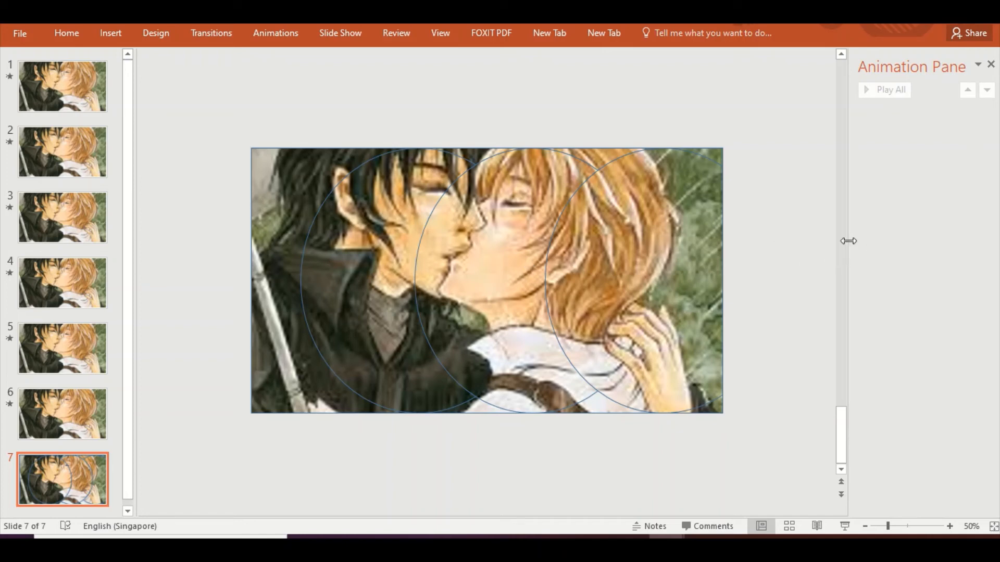
Select all three oval pieces and add a Right motion path to them.
left_click(385, 261)
left_click(565, 162, "shift")
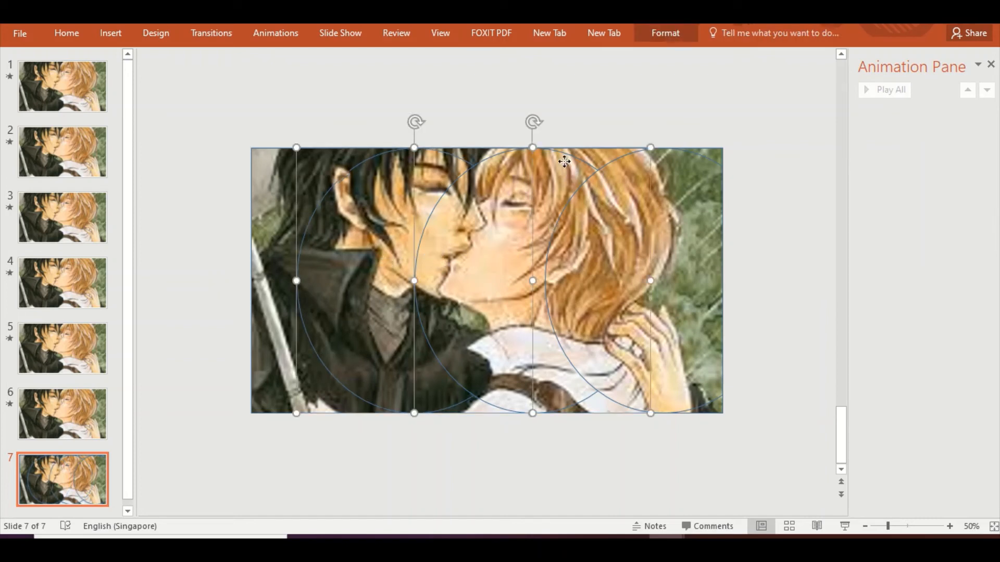
left_click(677, 206, "shift")
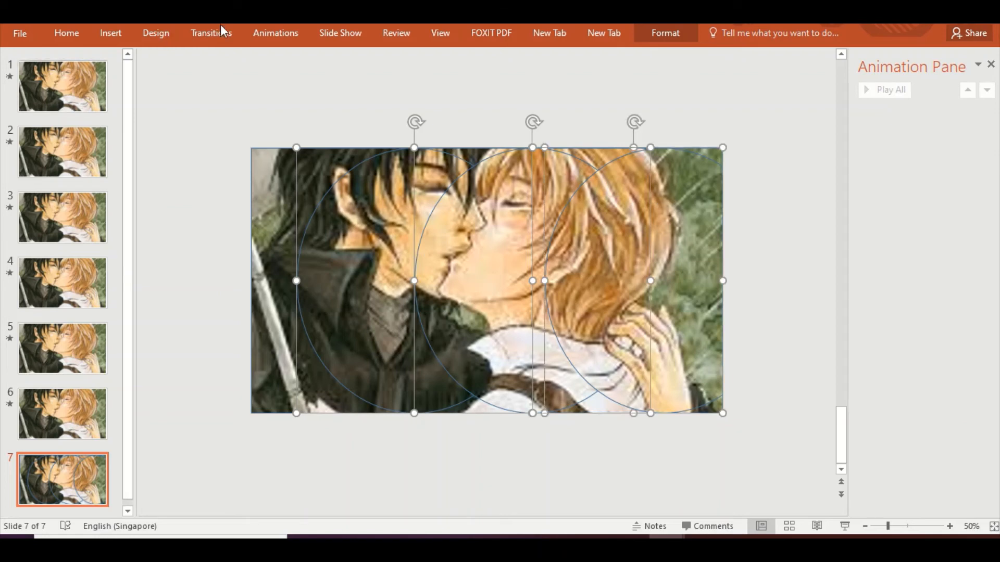
left_click(276, 33)
left_click(614, 92)
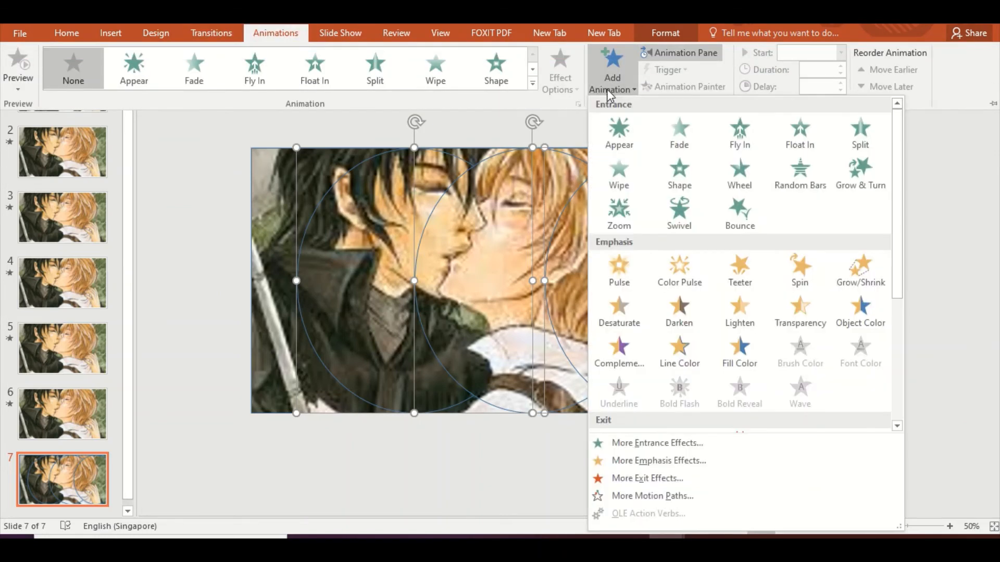
left_click(662, 497)
left_click_drag(604, 209, 620, 292)
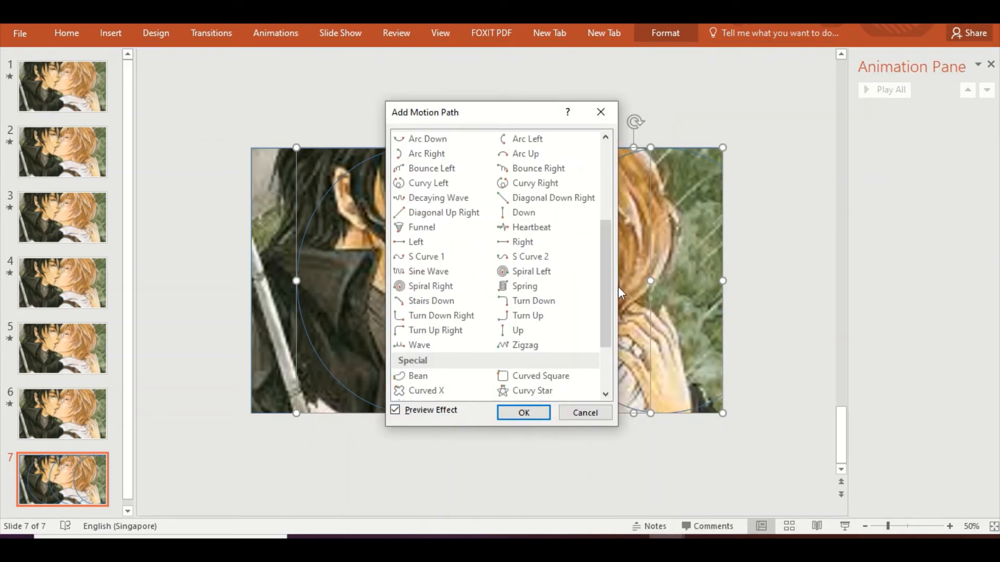
left_click(534, 240)
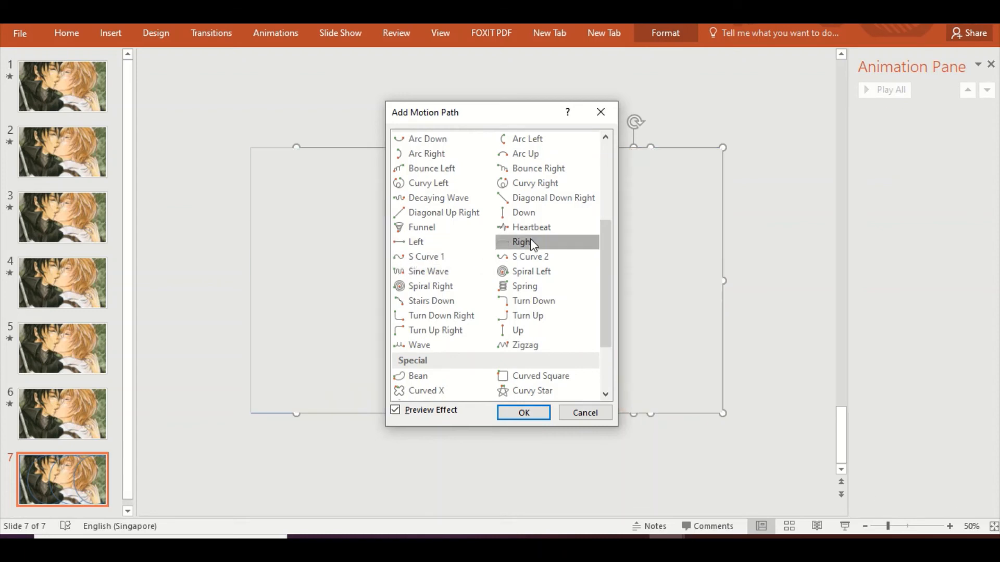
left_click(524, 413)
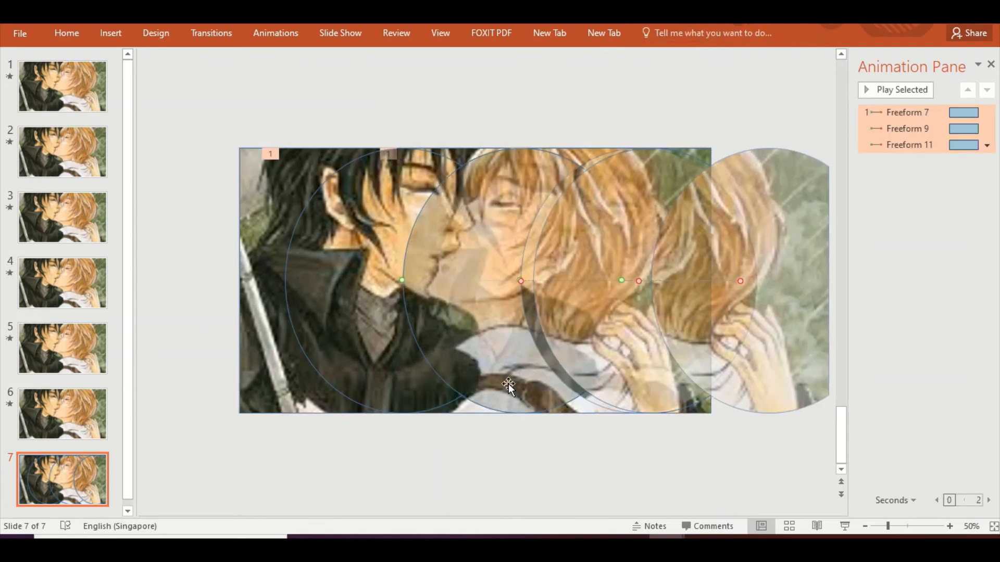
left_click(419, 125)
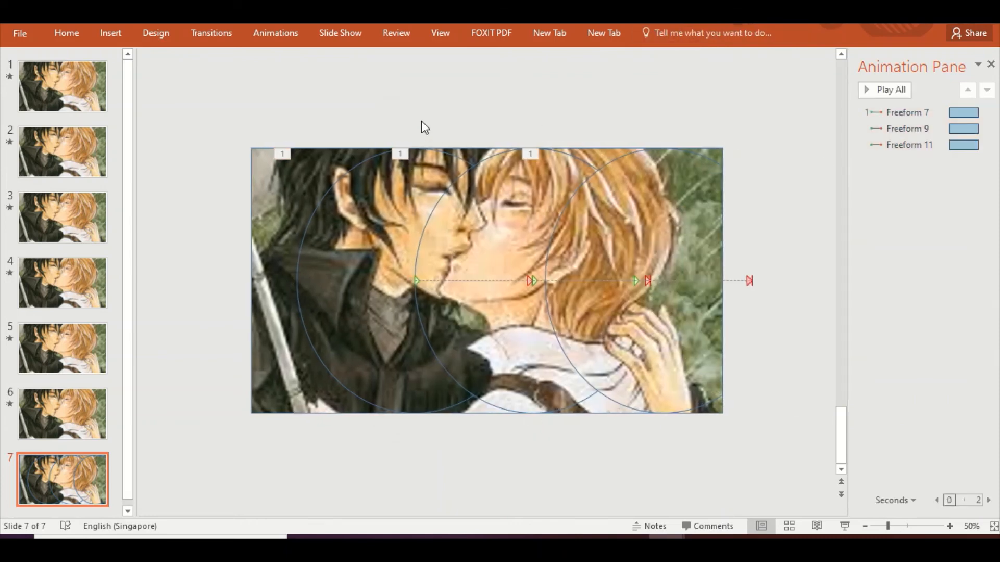
Add a second motion path, Left, to all three oval pieces.
left_click(377, 224)
left_click(561, 167, "shift")
left_click(673, 179, "shift")
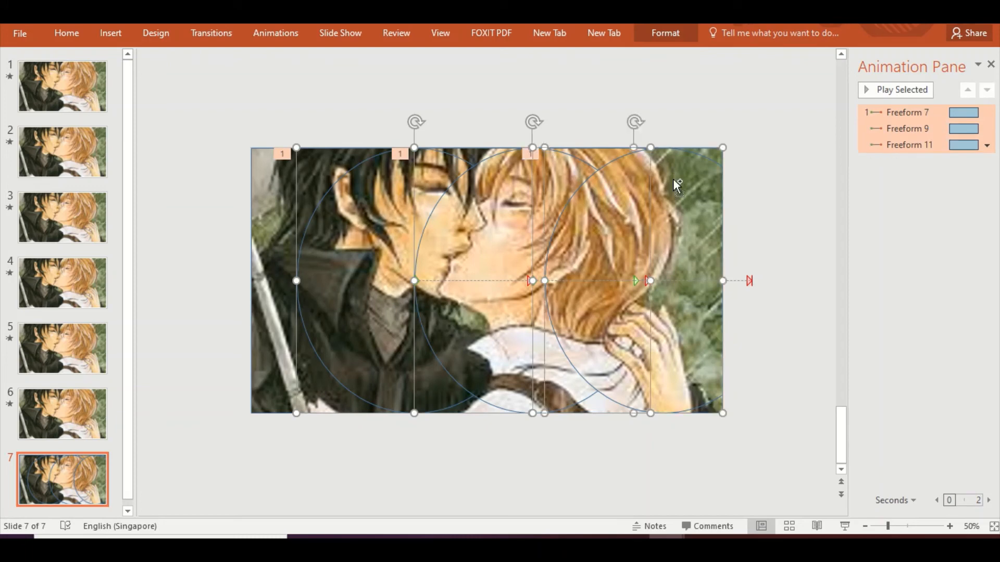
left_click(262, 29)
left_click(620, 86)
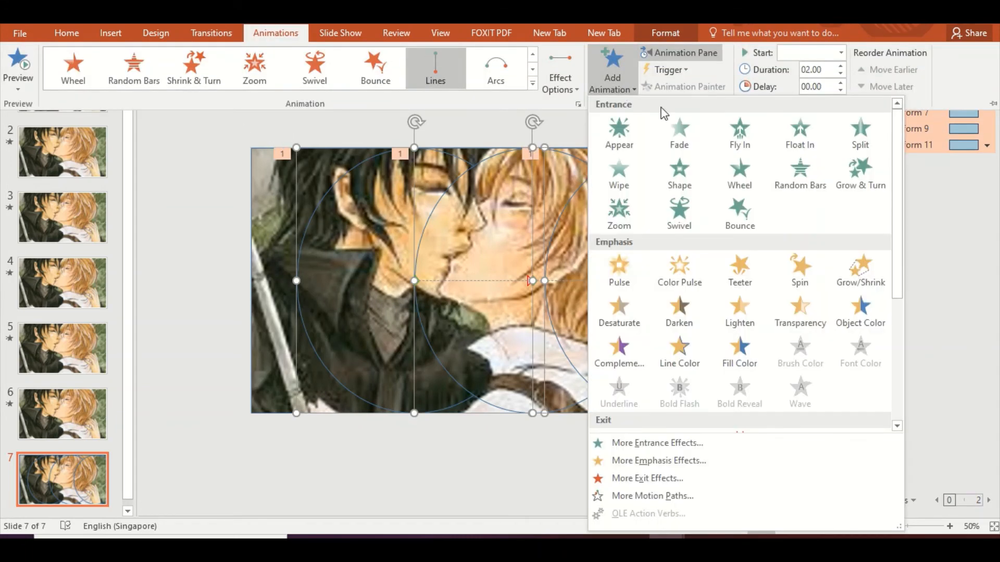
left_click(651, 496)
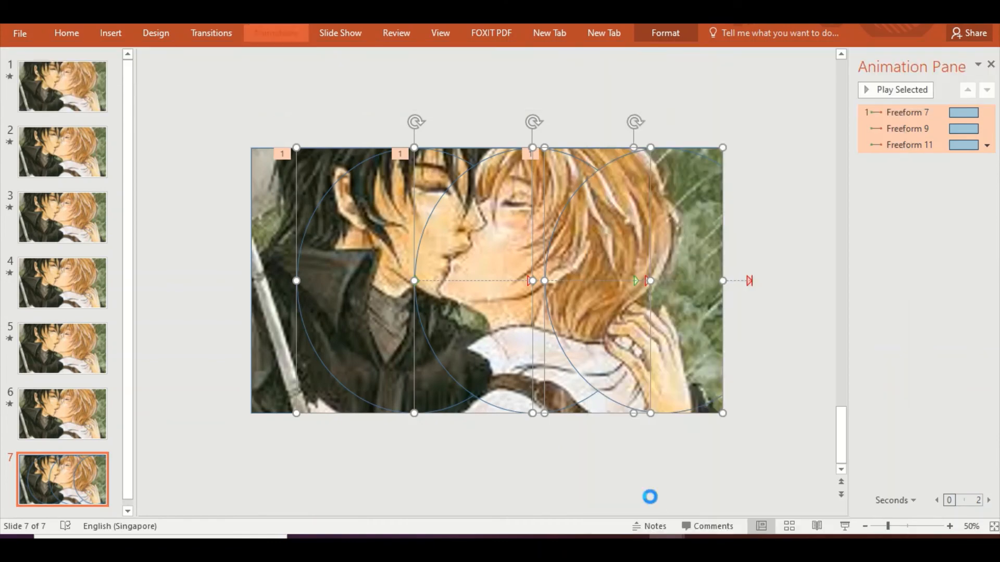
left_click_drag(603, 214, 605, 249)
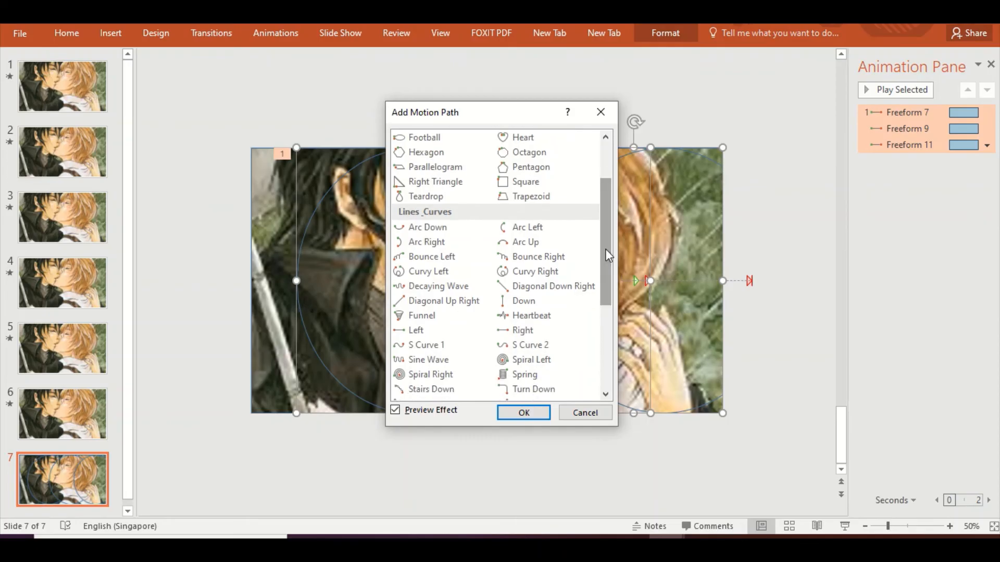
left_click(419, 330)
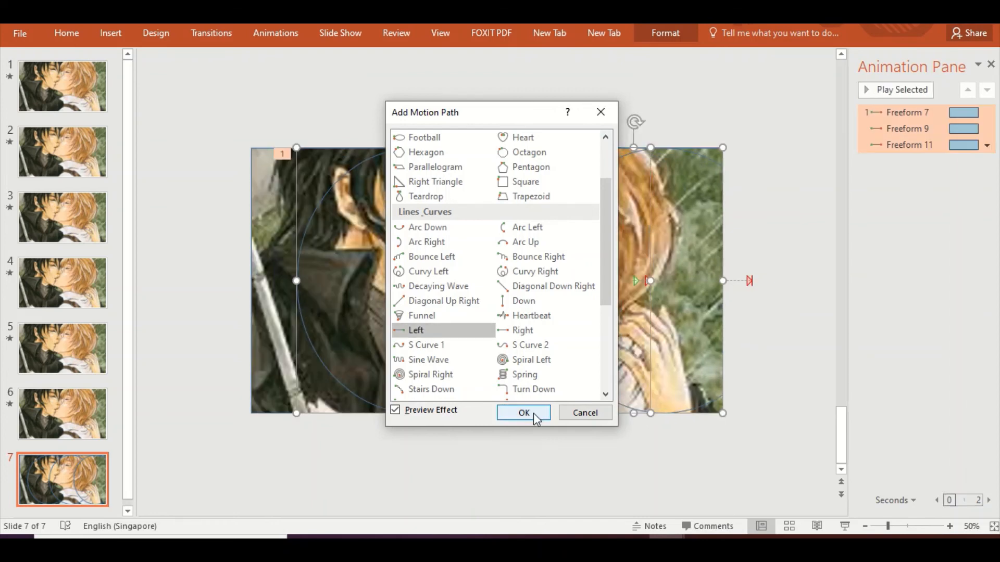
left_click(533, 413)
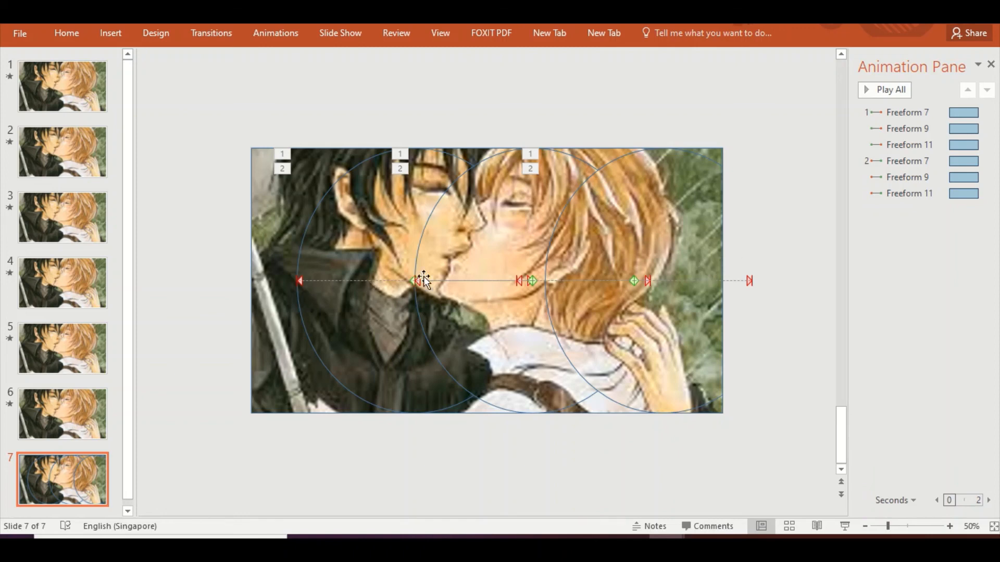
Set every motion path on slide 7 except the first to start after previous.
left_click(966, 111)
left_click(962, 129)
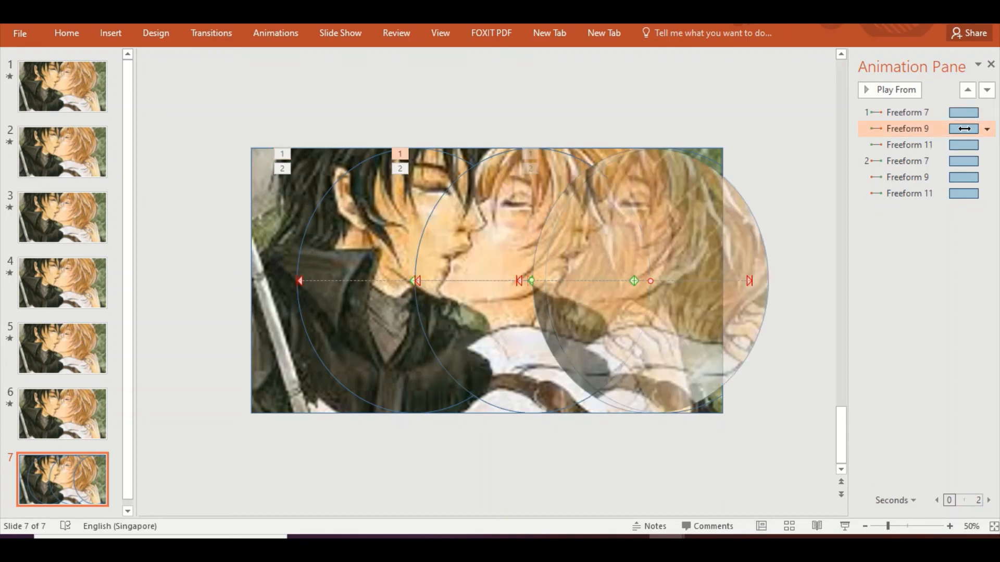
left_click(959, 145)
left_click(953, 128)
left_click(948, 145, "shift")
left_click(947, 161, "shift")
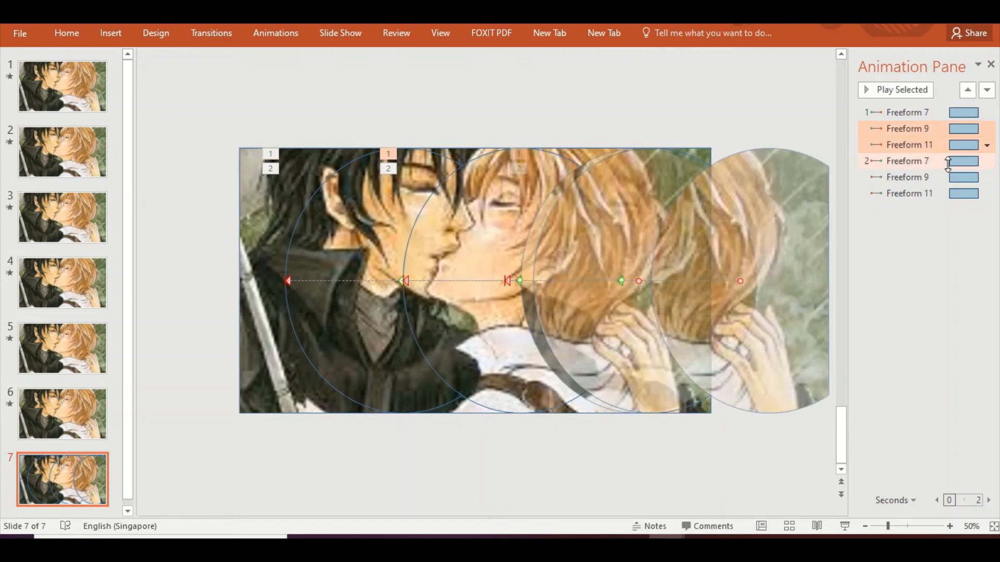
left_click(945, 177, "shift")
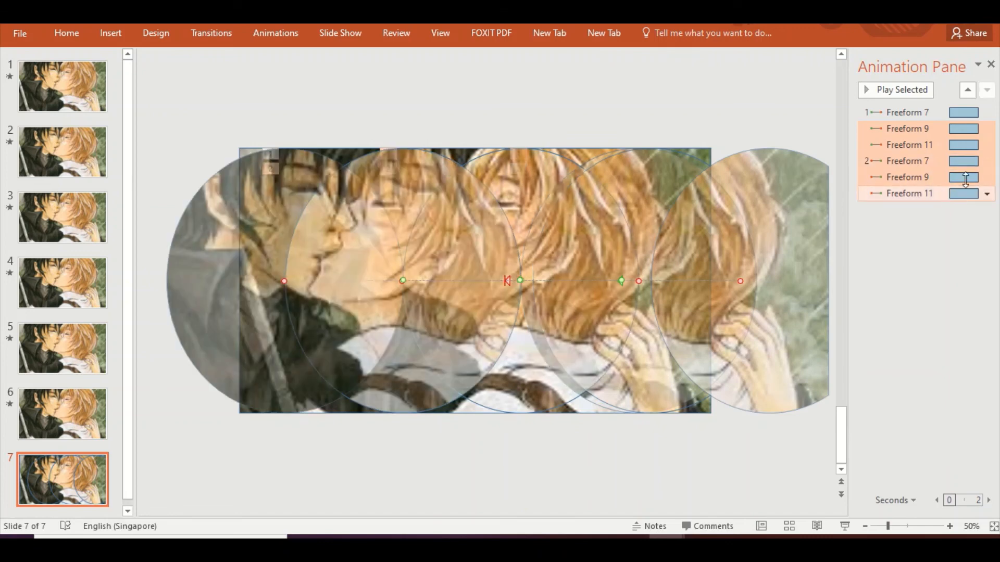
left_click(979, 194, "shift")
left_click(987, 194)
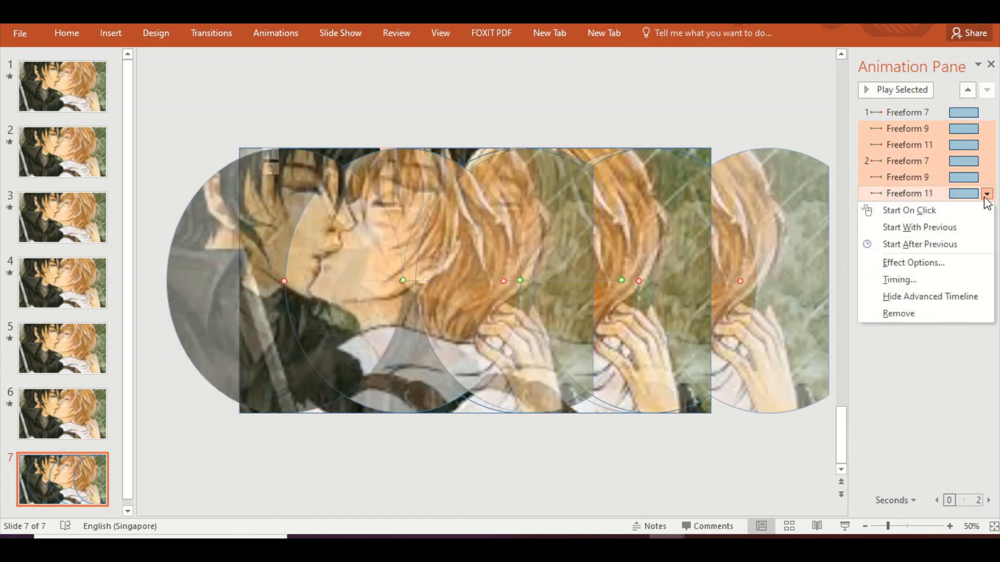
left_click(951, 243)
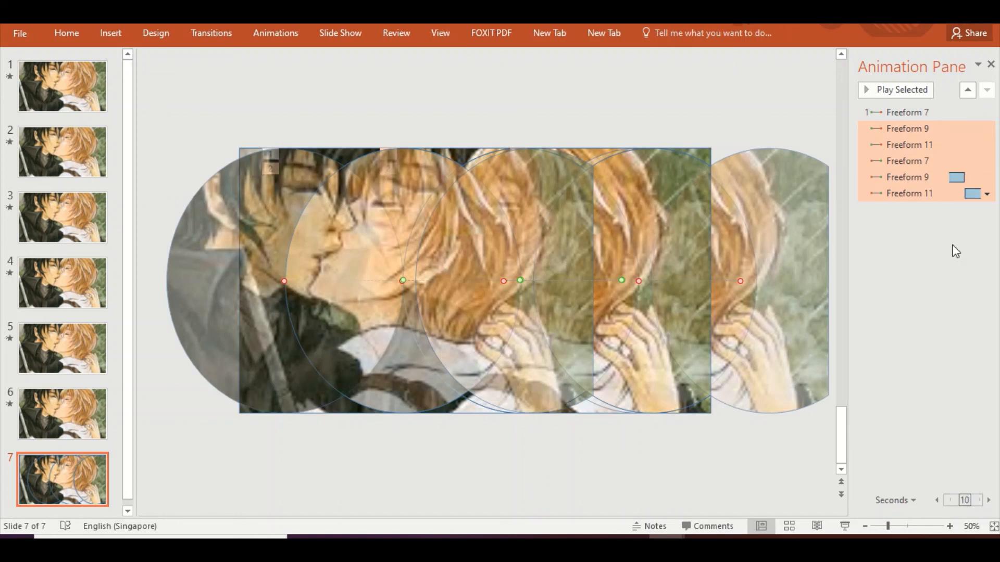
Set the first Freeform 7 motion path to start on click.
left_click(955, 112)
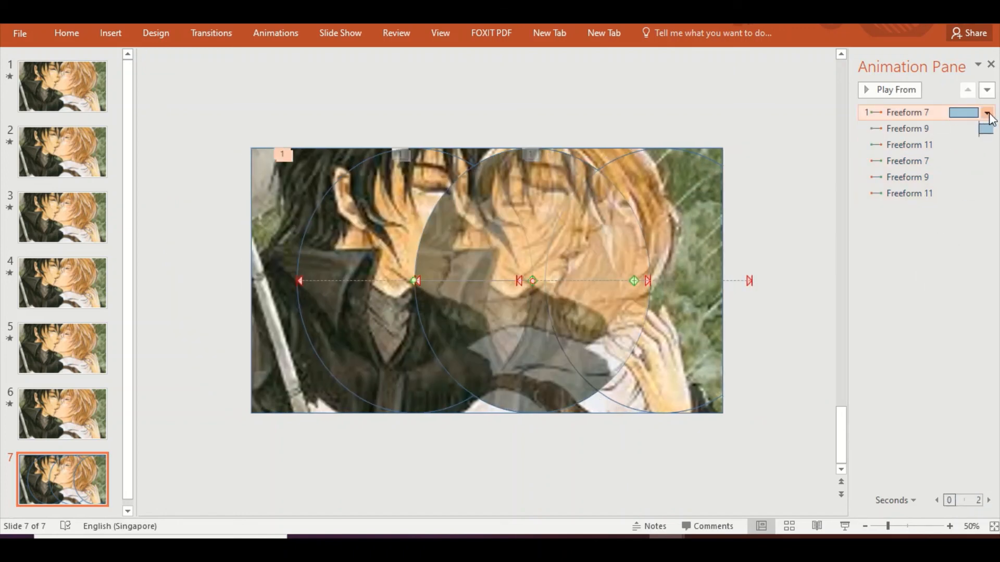
left_click(987, 113)
left_click(962, 126)
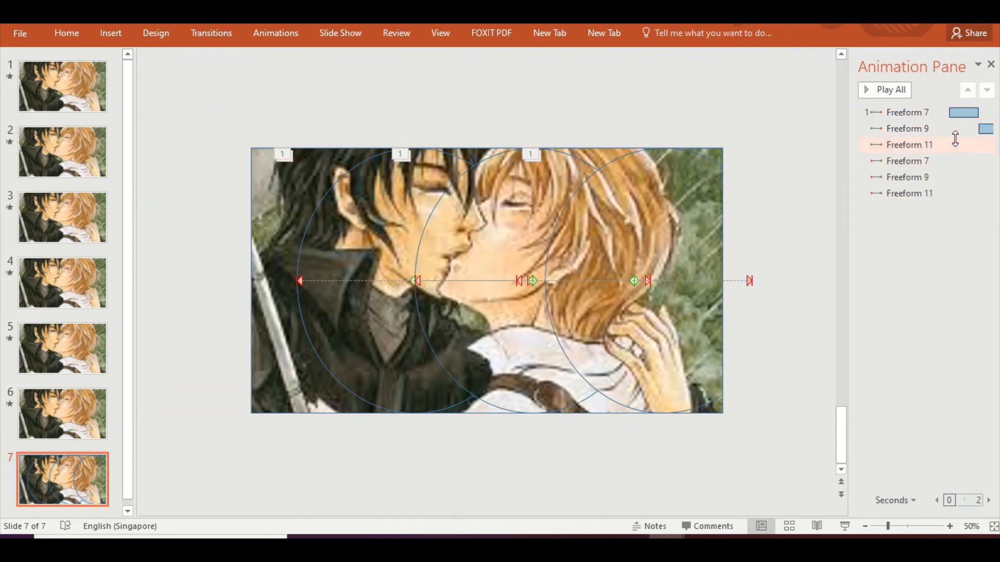
Set the duration of the last five motion paths to 1 second (Fast).
left_click(953, 129)
left_click(952, 194, "shift")
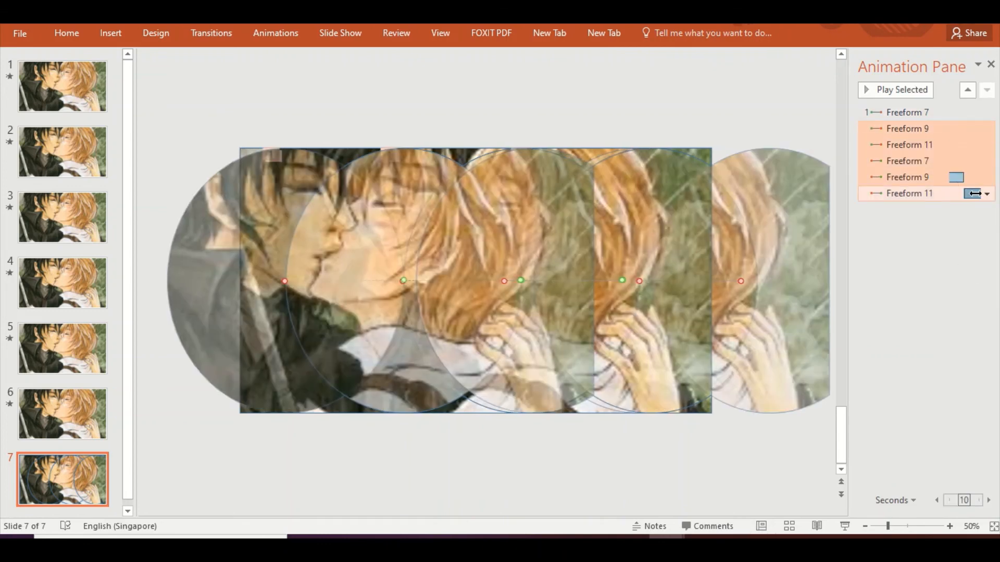
left_click(986, 195)
left_click(919, 280)
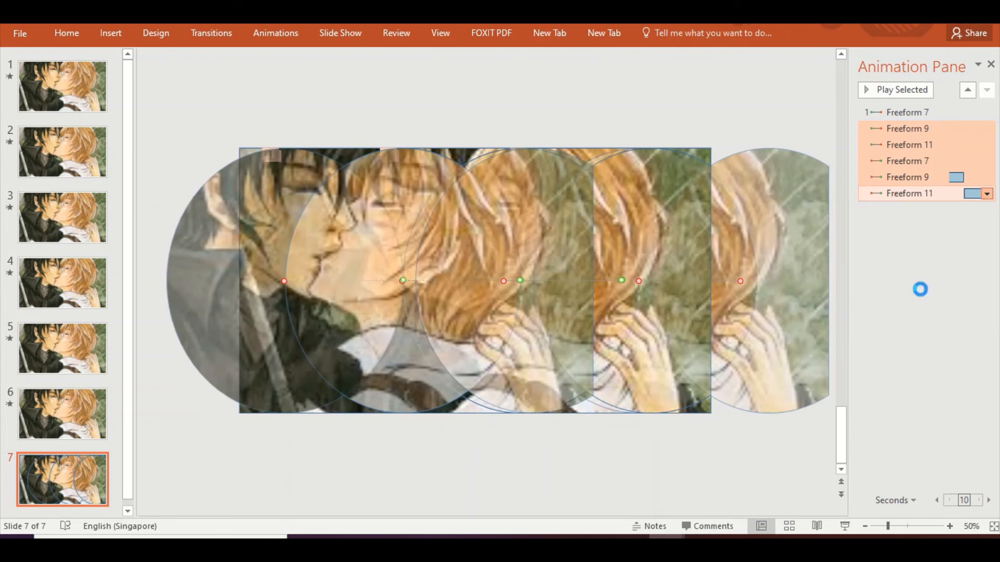
left_click(519, 213)
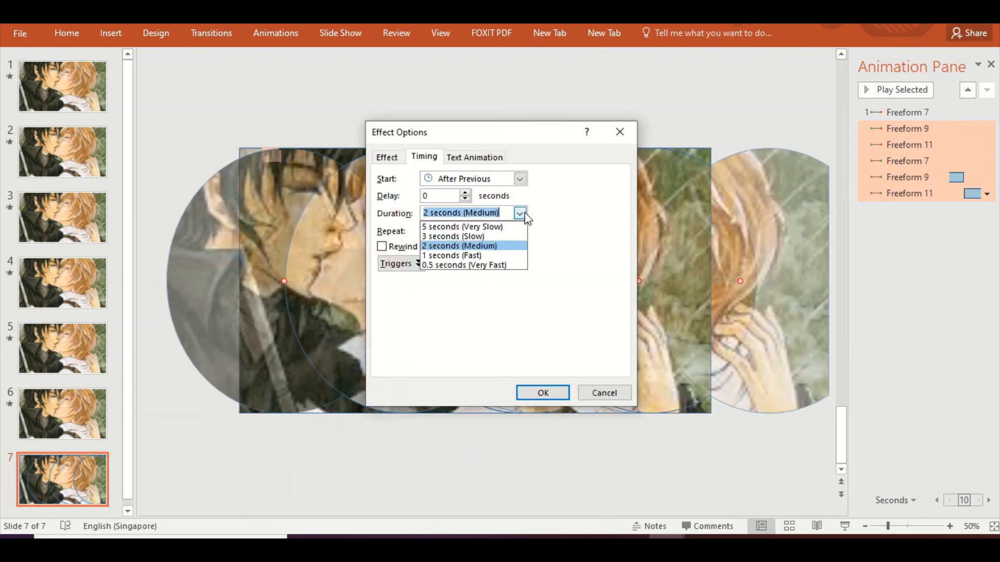
left_click(493, 255)
left_click(541, 393)
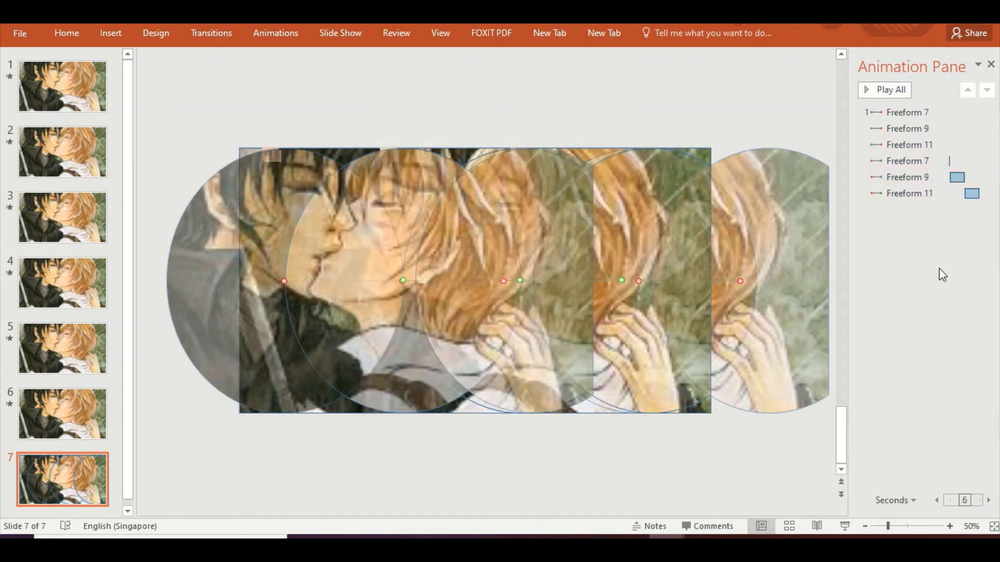
Set the duration of the first Freeform 7 motion path to 1 second (Fast).
left_click(938, 114)
left_click(987, 112)
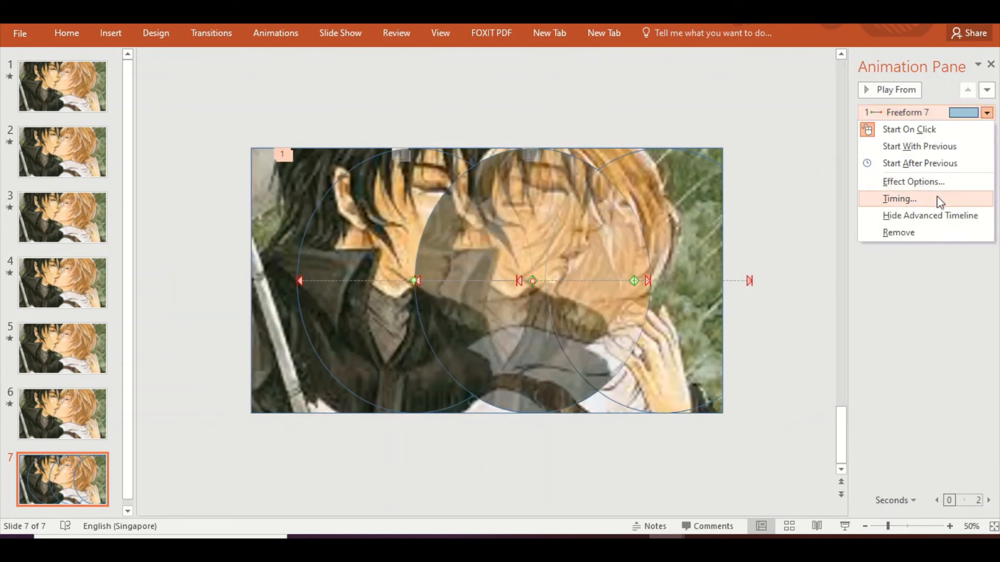
left_click(899, 198)
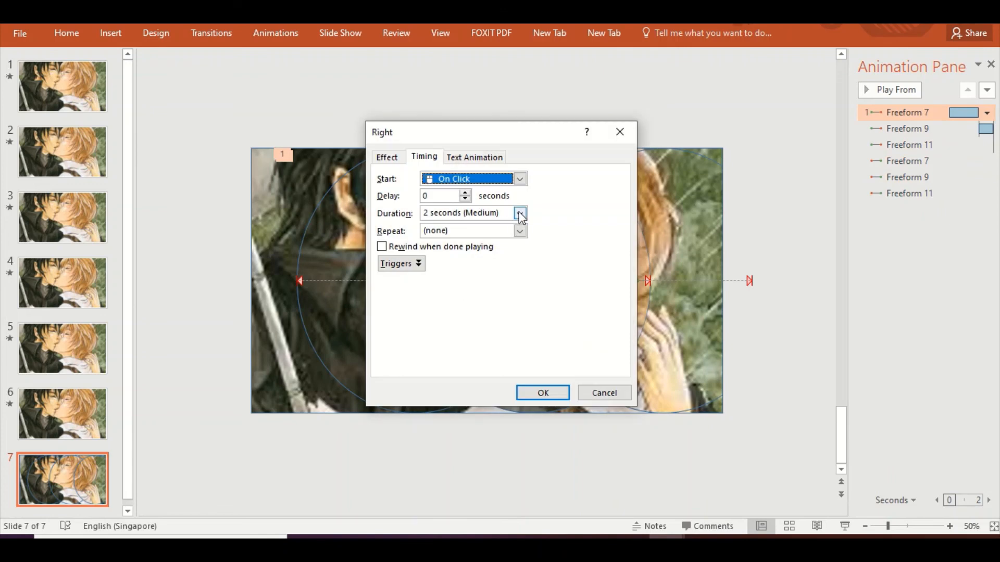
left_click(520, 213)
left_click(490, 254)
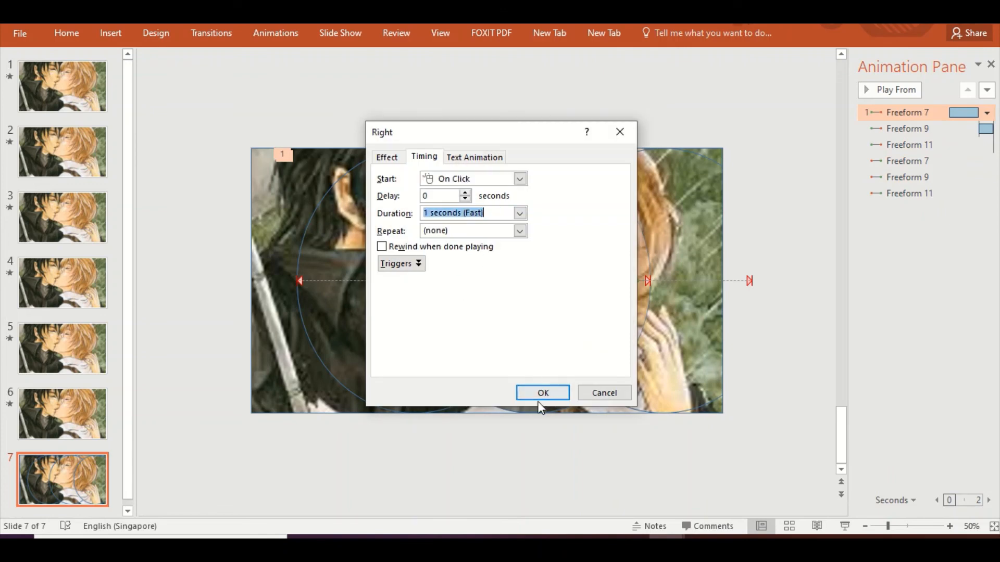
left_click(542, 393)
left_click(932, 213)
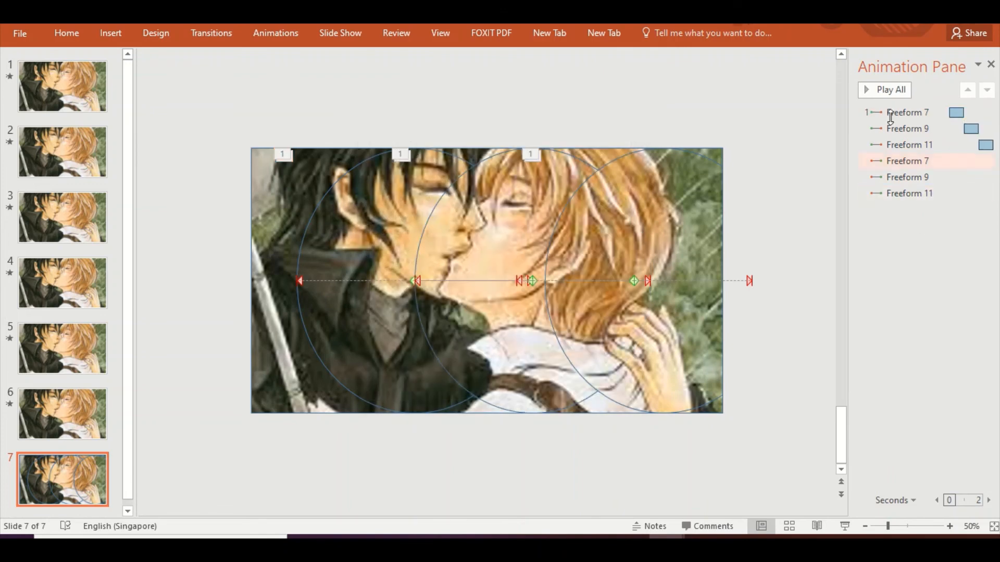
Preview slide 7's animations, and set all of the slide's freeform picture pieces to have no outline.
left_click(889, 87)
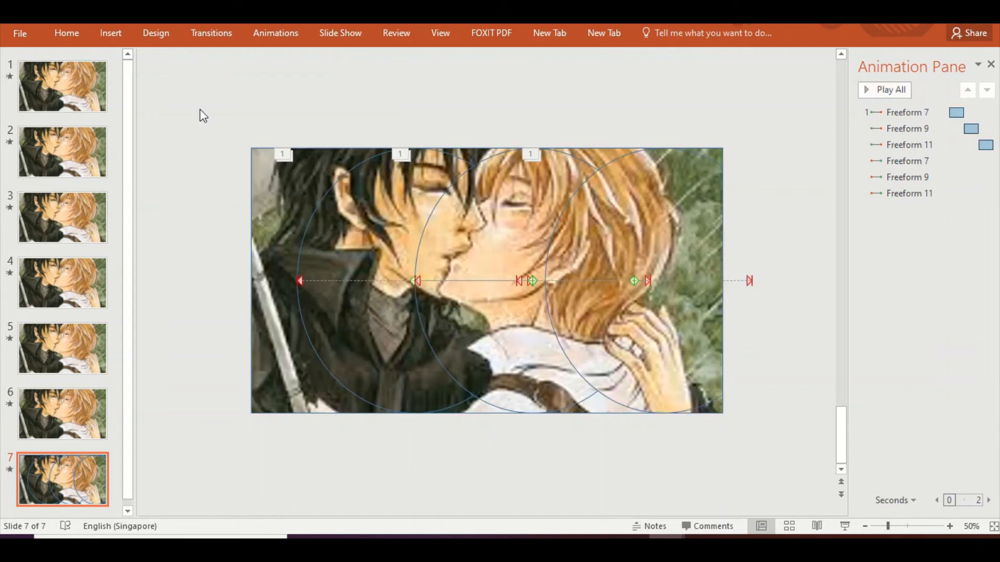
left_click_drag(210, 102, 751, 441)
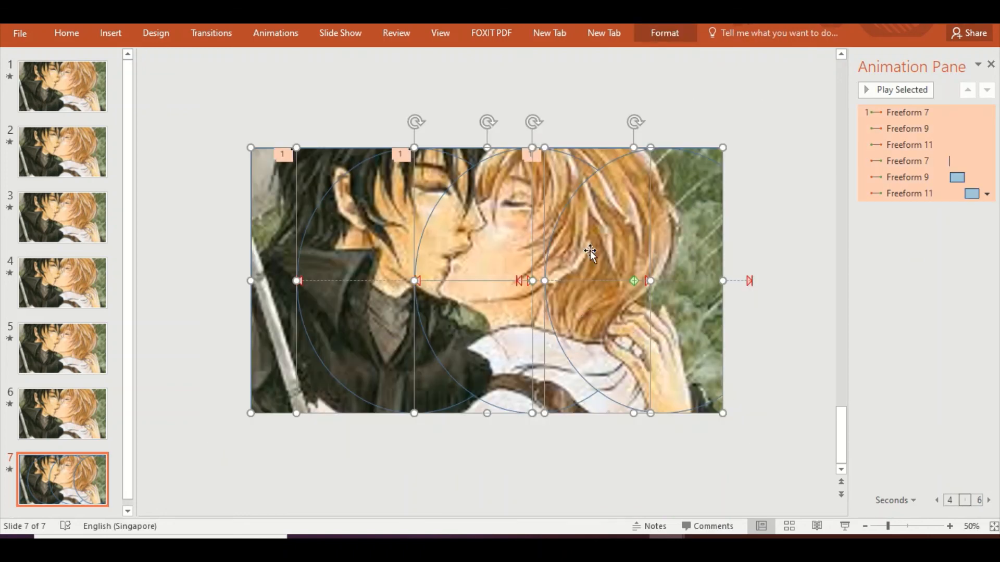
right_click(496, 227)
left_click(562, 419)
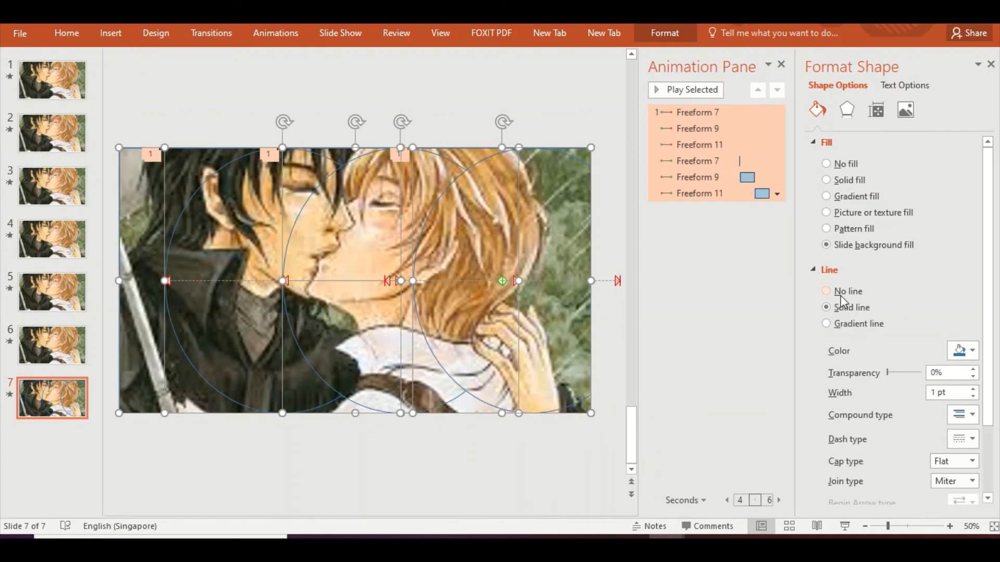
left_click(825, 293)
left_click(557, 447)
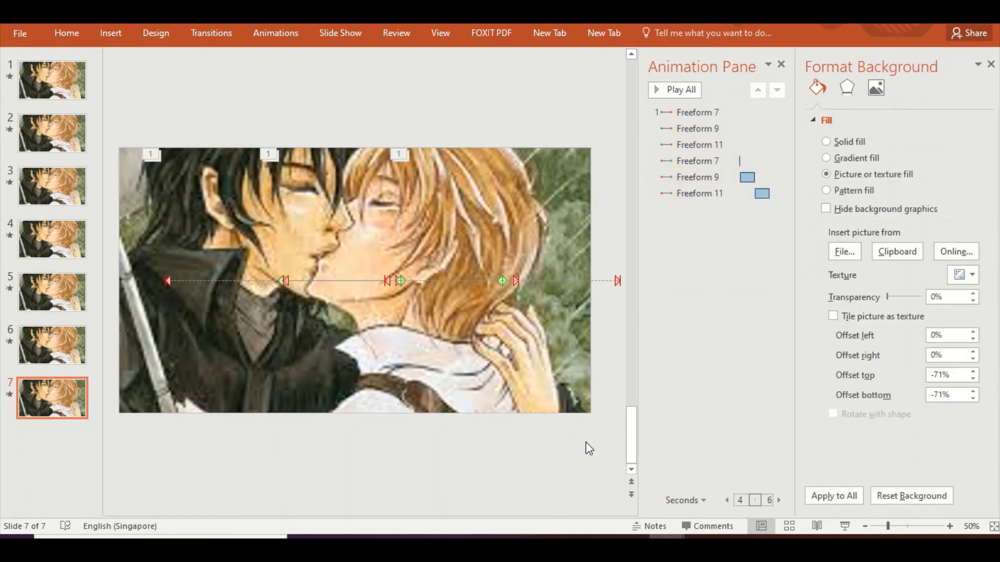
left_click(989, 64)
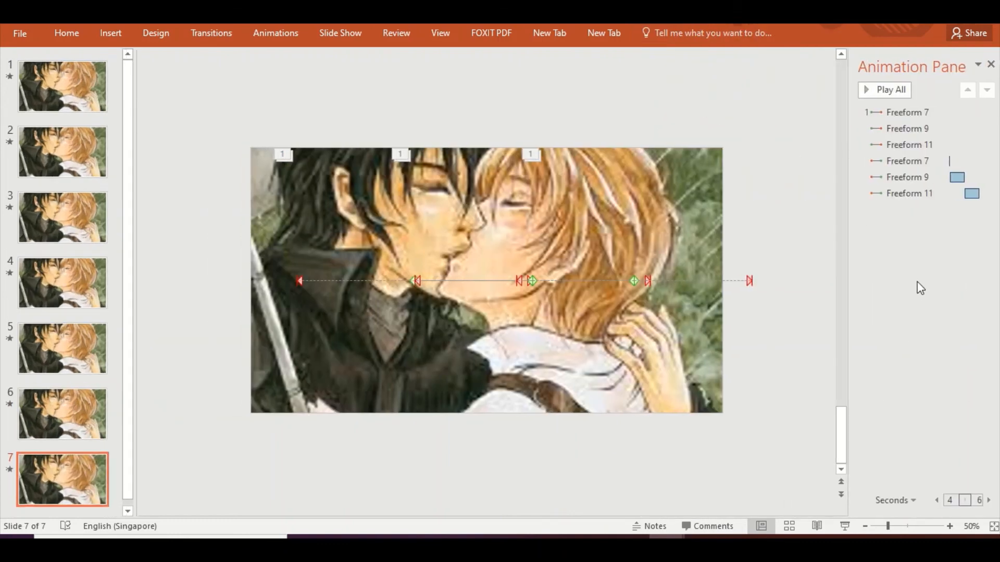
Play back the complete motion path animations on slide 7, on slide 6, and once more on slide 7.
left_click(887, 89)
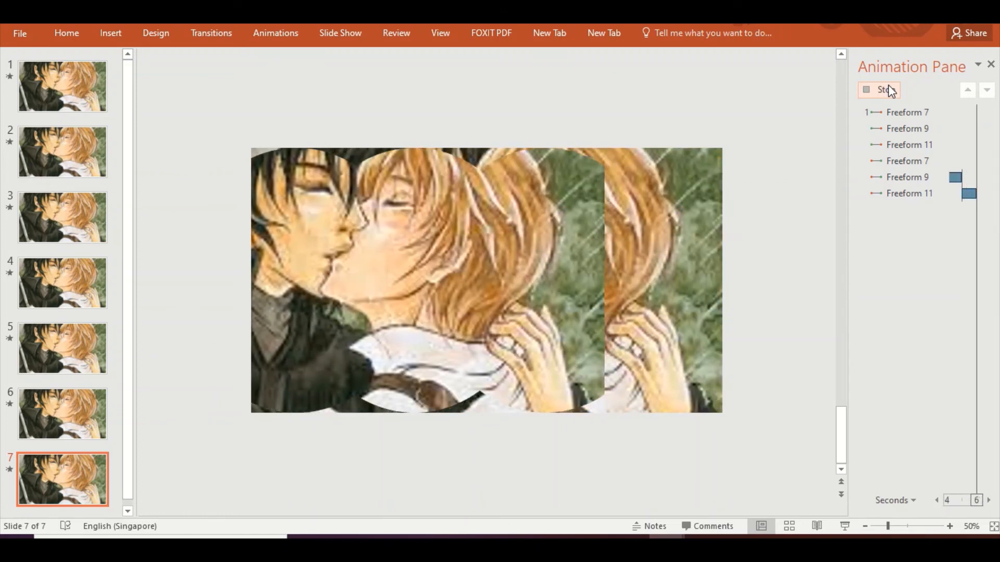
left_click(97, 416)
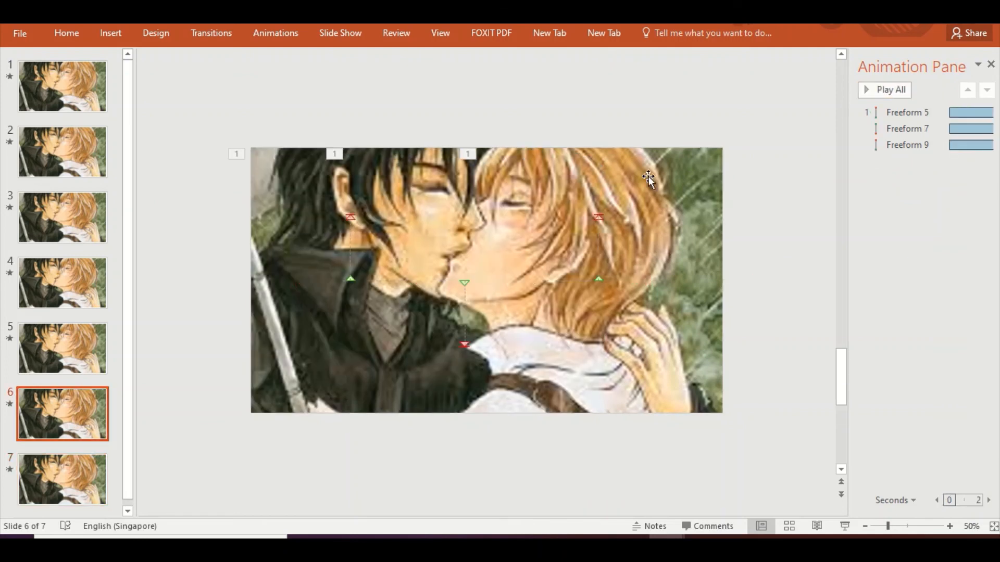
left_click(904, 93)
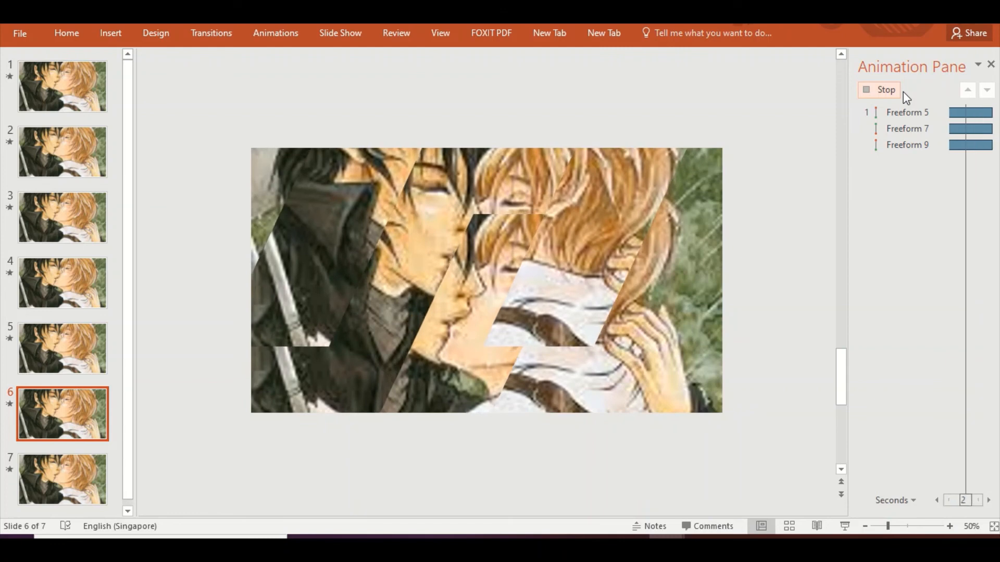
left_click(61, 483)
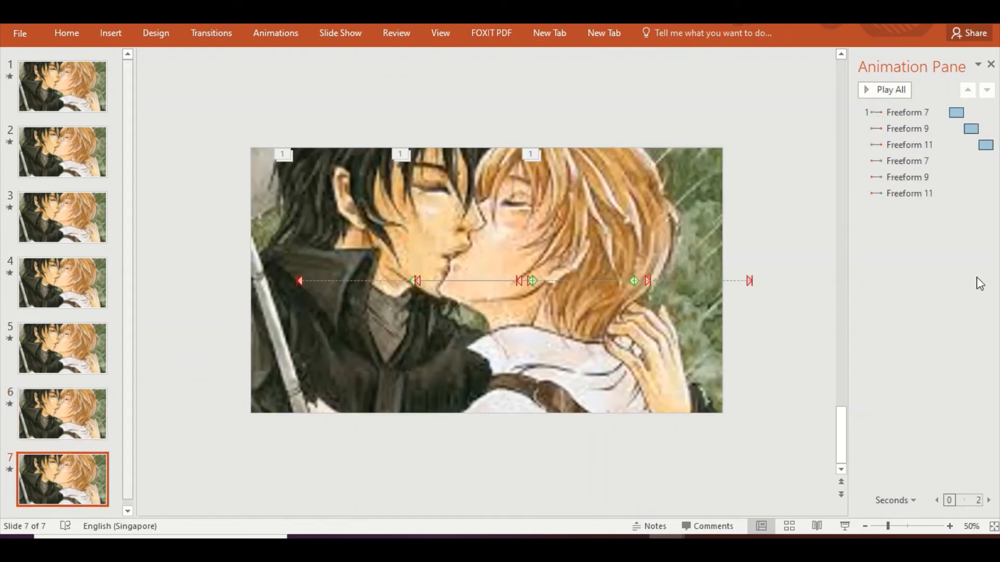
left_click(897, 92)
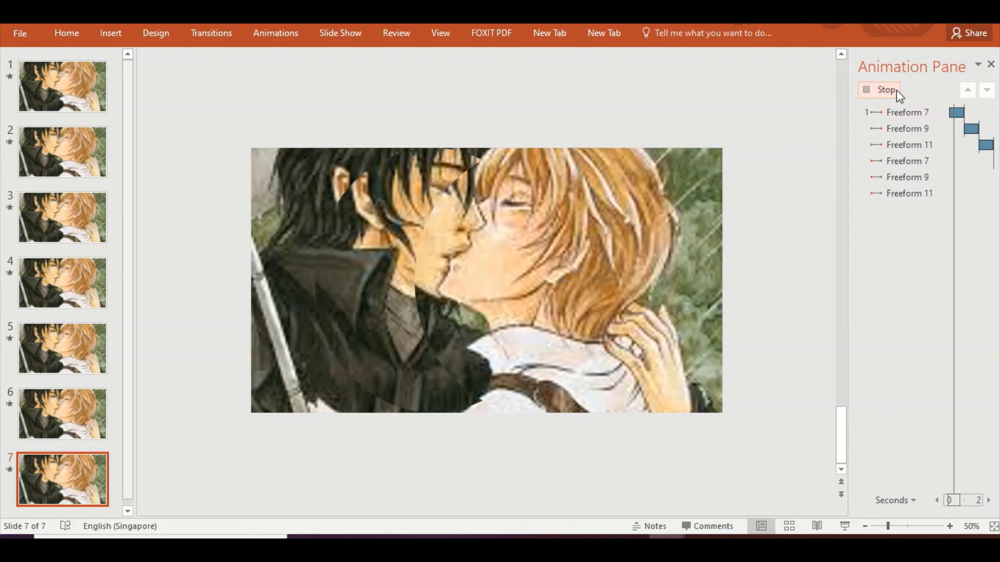